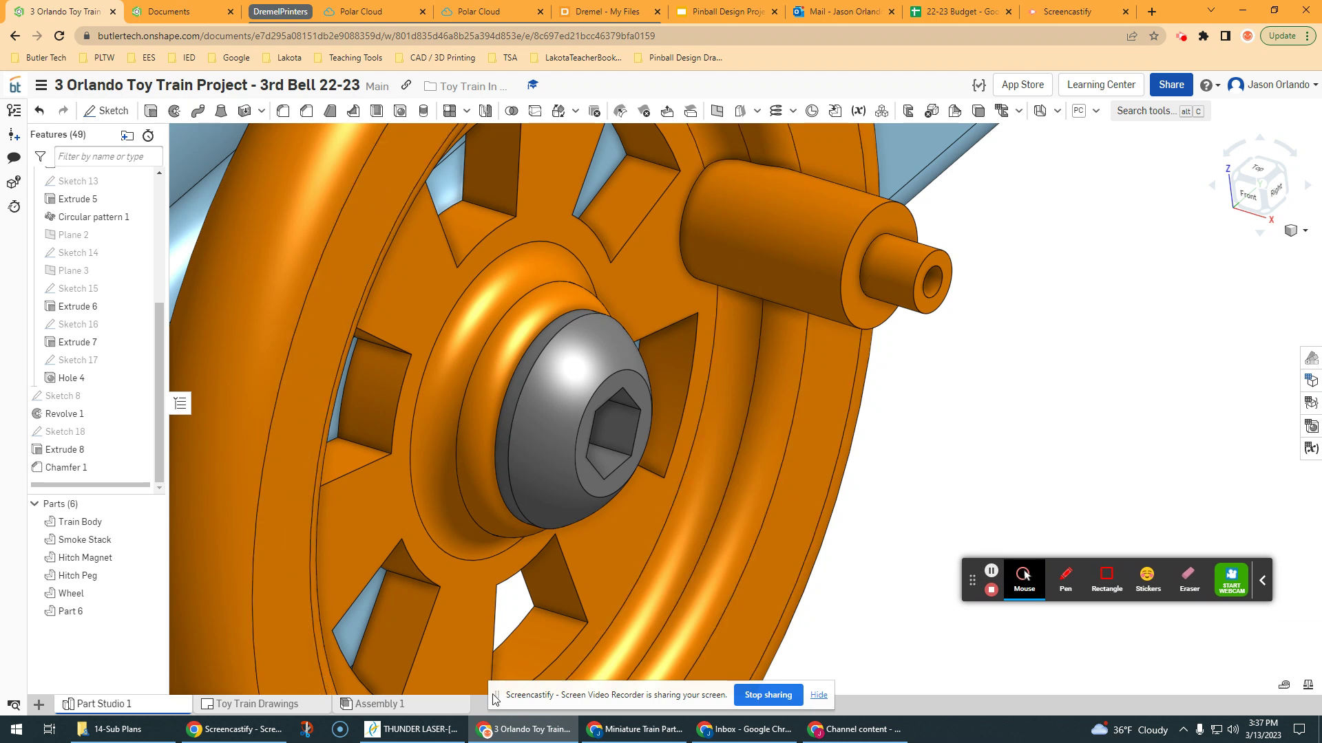
- Hide the Wheel and Train Body parts and centre the hex-socket bolt in view
{"action": "left_click_drag", "start_coordinate": [497, 695], "coordinate": [967, 631]}
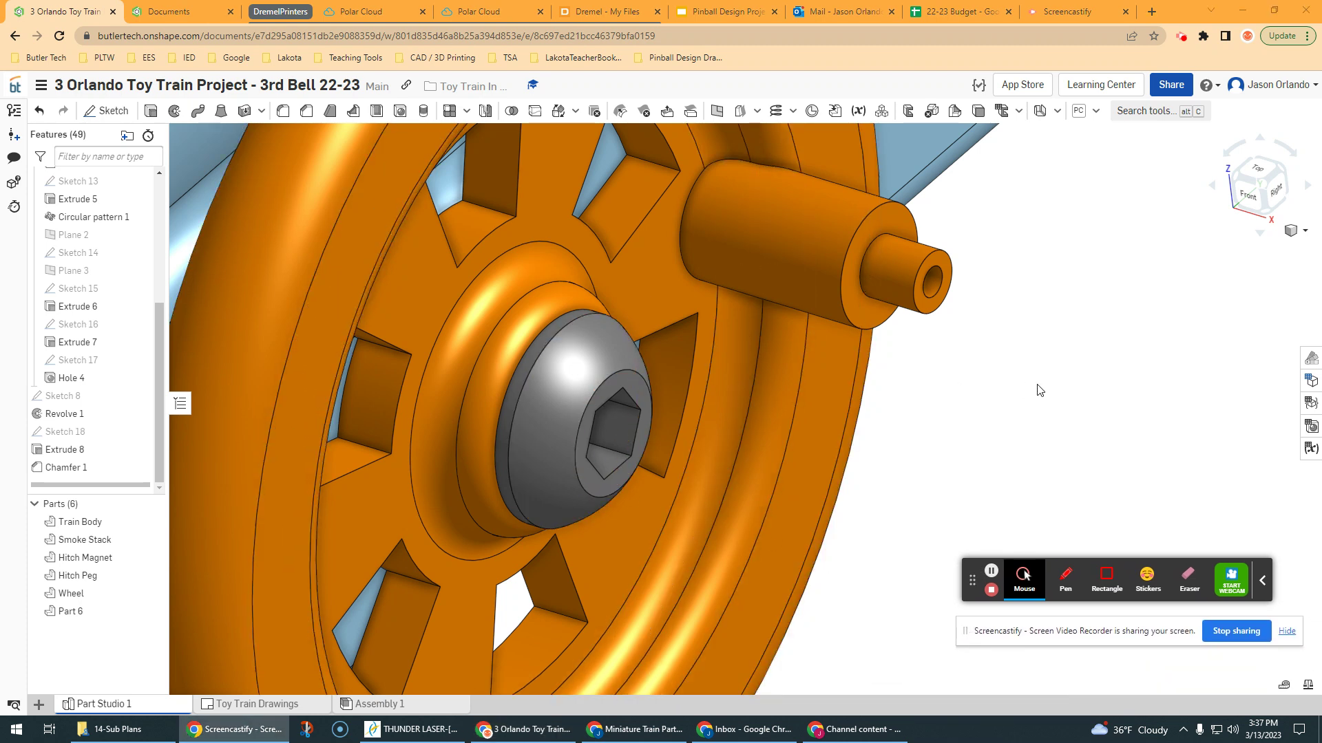
{"action": "scroll", "coordinate": [250, 510], "scroll_direction": "down", "scroll_amount": 5}
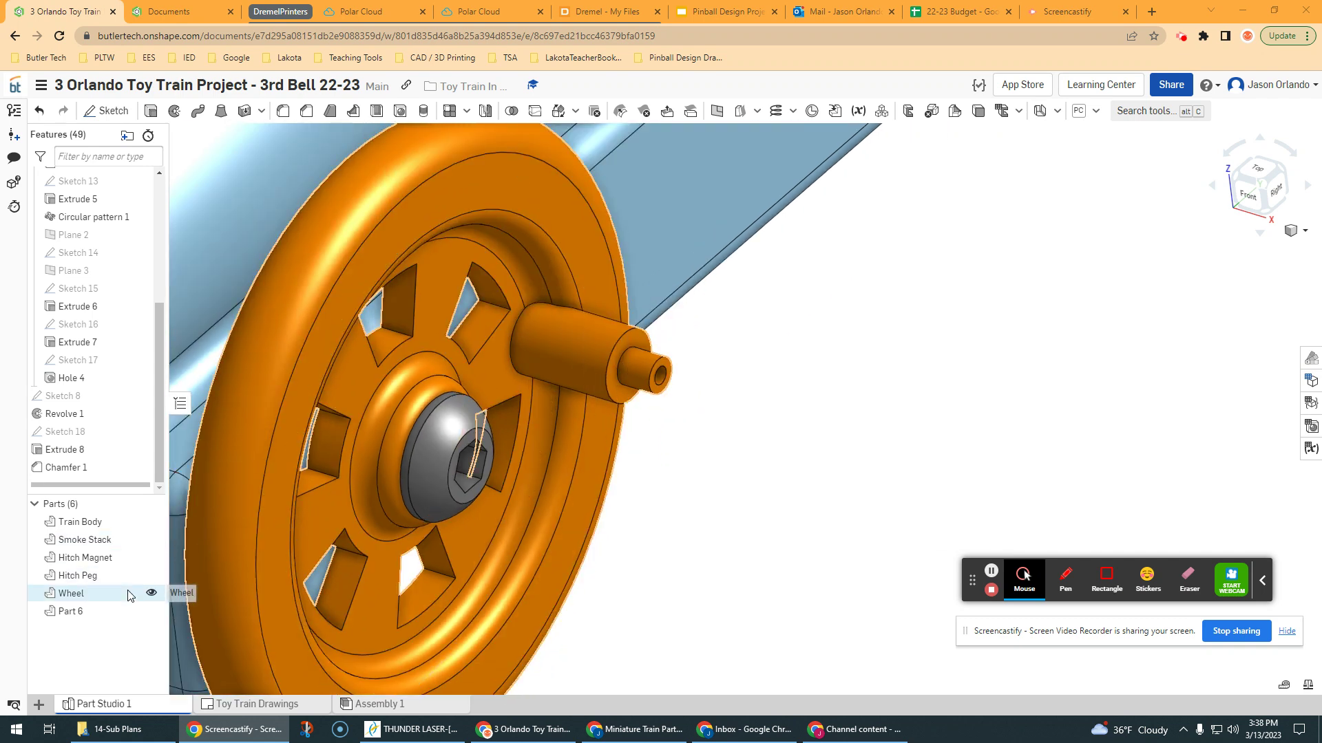
{"action": "left_click", "coordinate": [152, 593]}
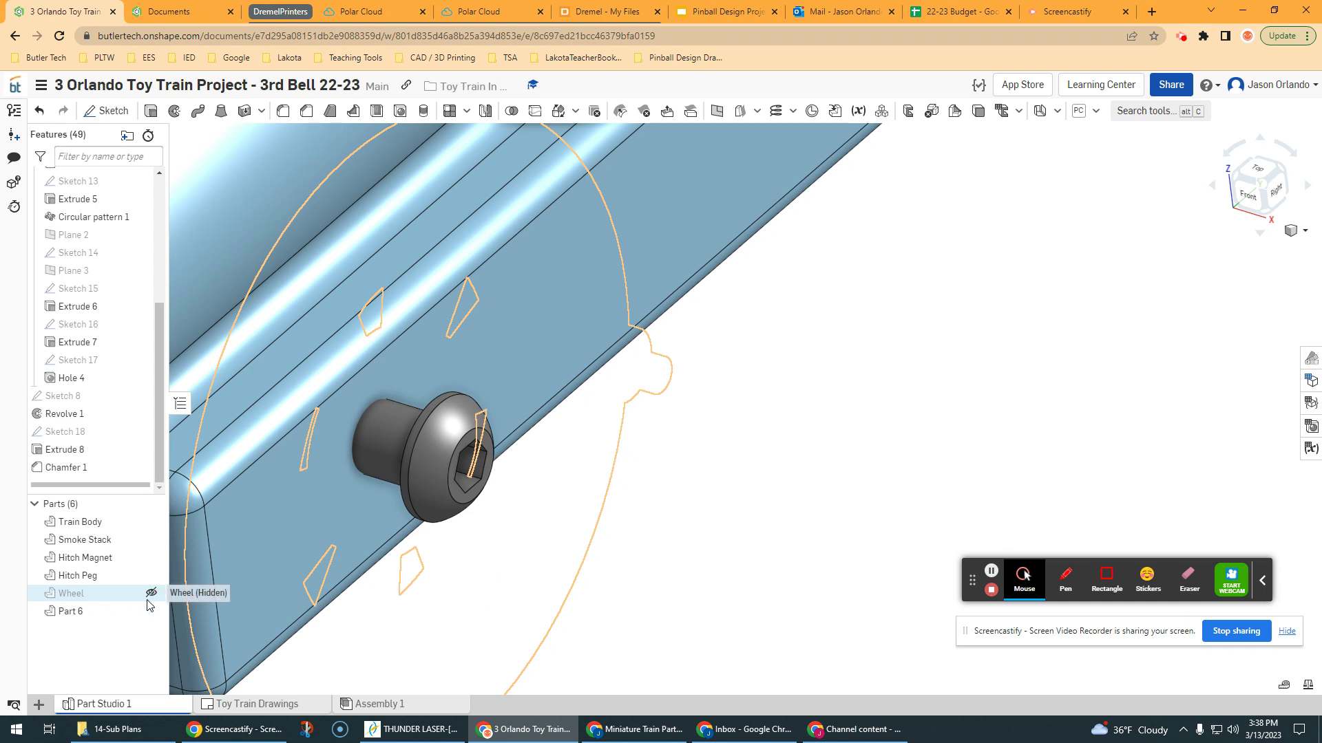
{"action": "left_click", "coordinate": [151, 524]}
{"action": "middle_click_drag", "start_coordinate": [383, 342], "coordinate": [606, 382]}
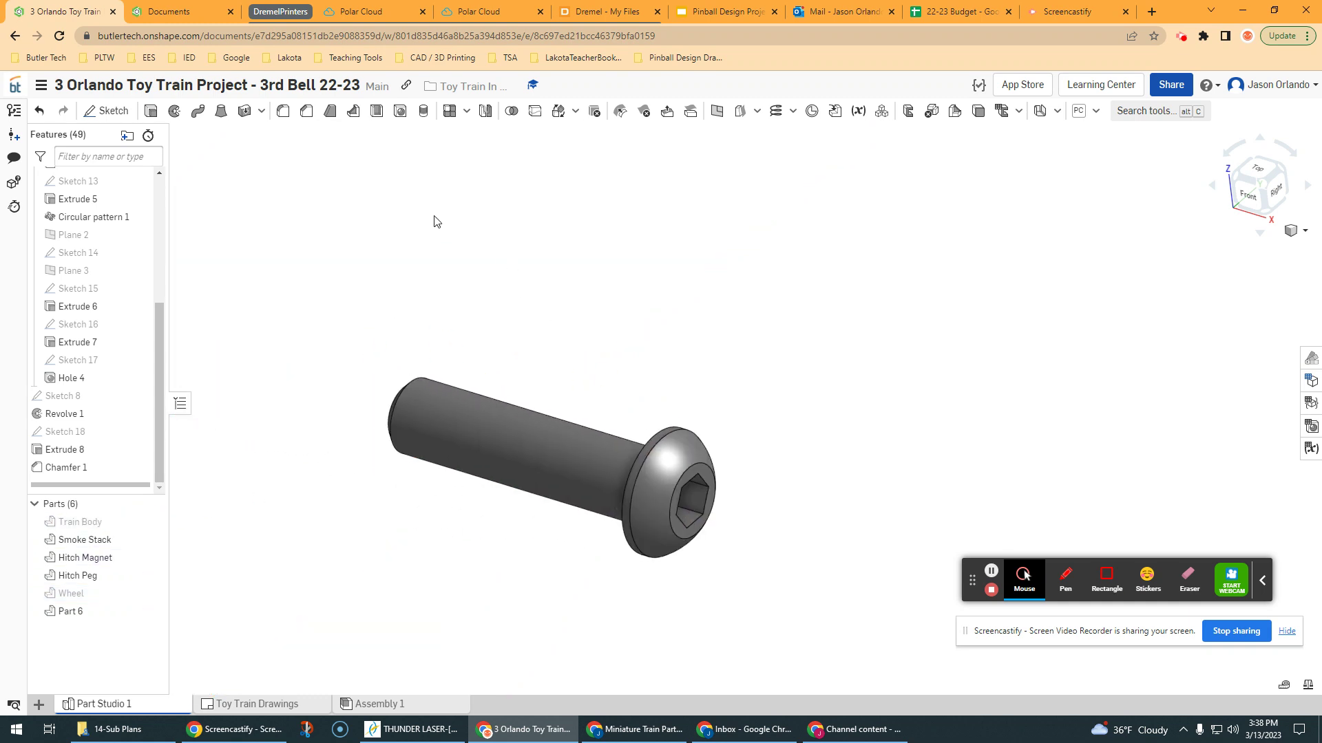
- Start an external thread on the bolt and bring up the Part #6 Axle Peg reference drawing
{"action": "left_click", "coordinate": [424, 114]}
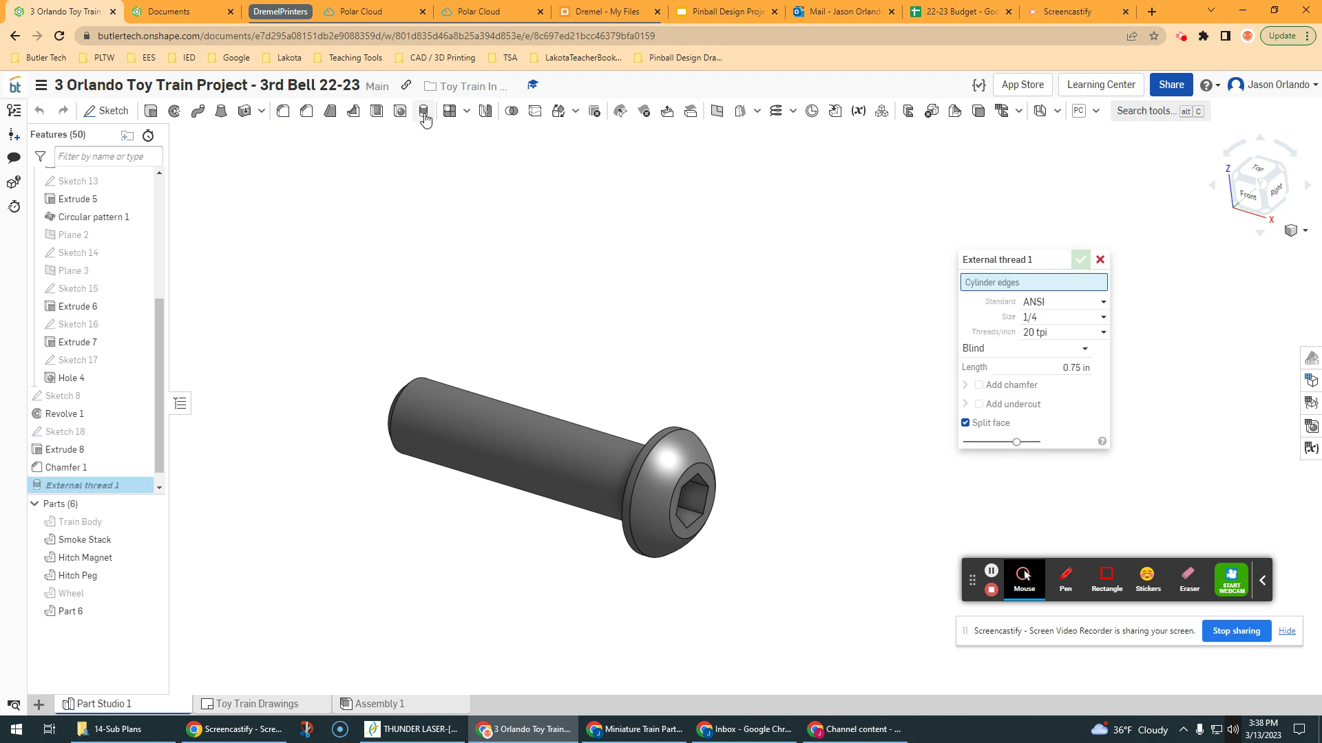
{"action": "left_click_drag", "start_coordinate": [990, 254], "coordinate": [723, 199]}
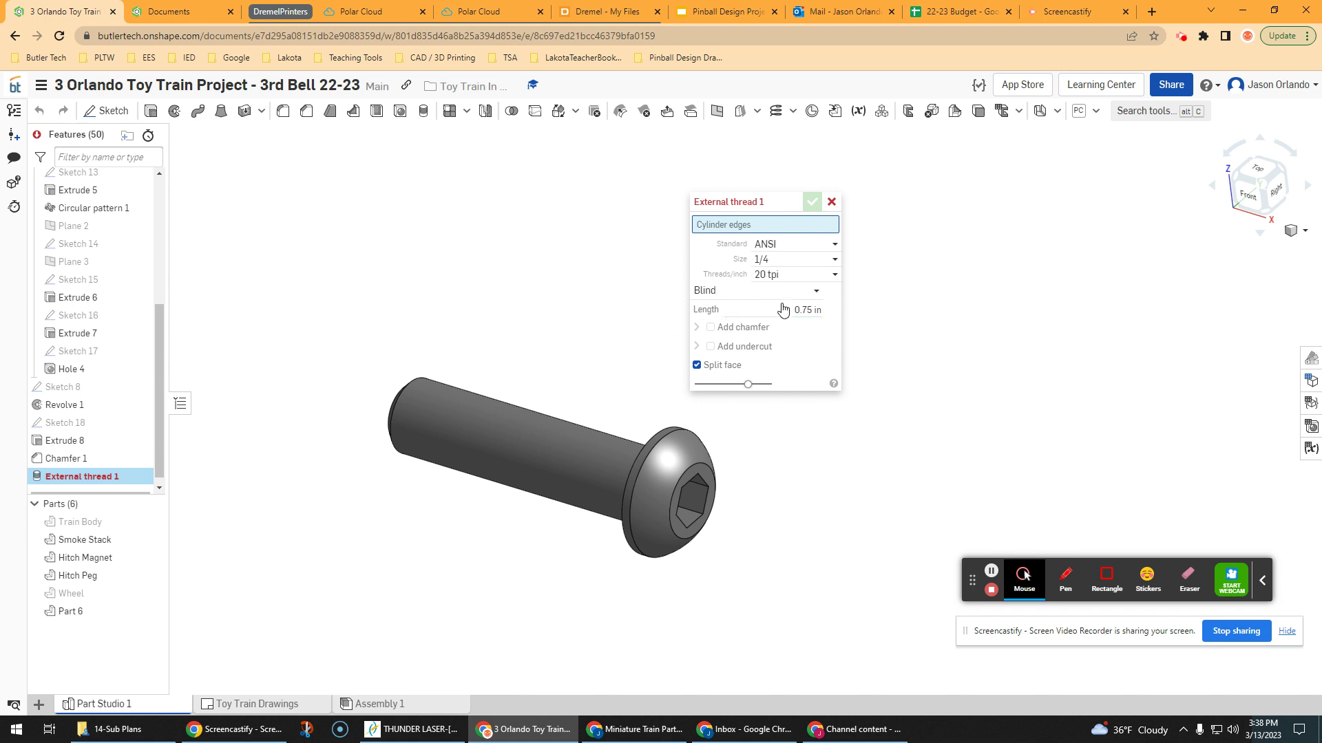
{"action": "right_click_drag", "start_coordinate": [627, 294], "coordinate": [695, 313]}
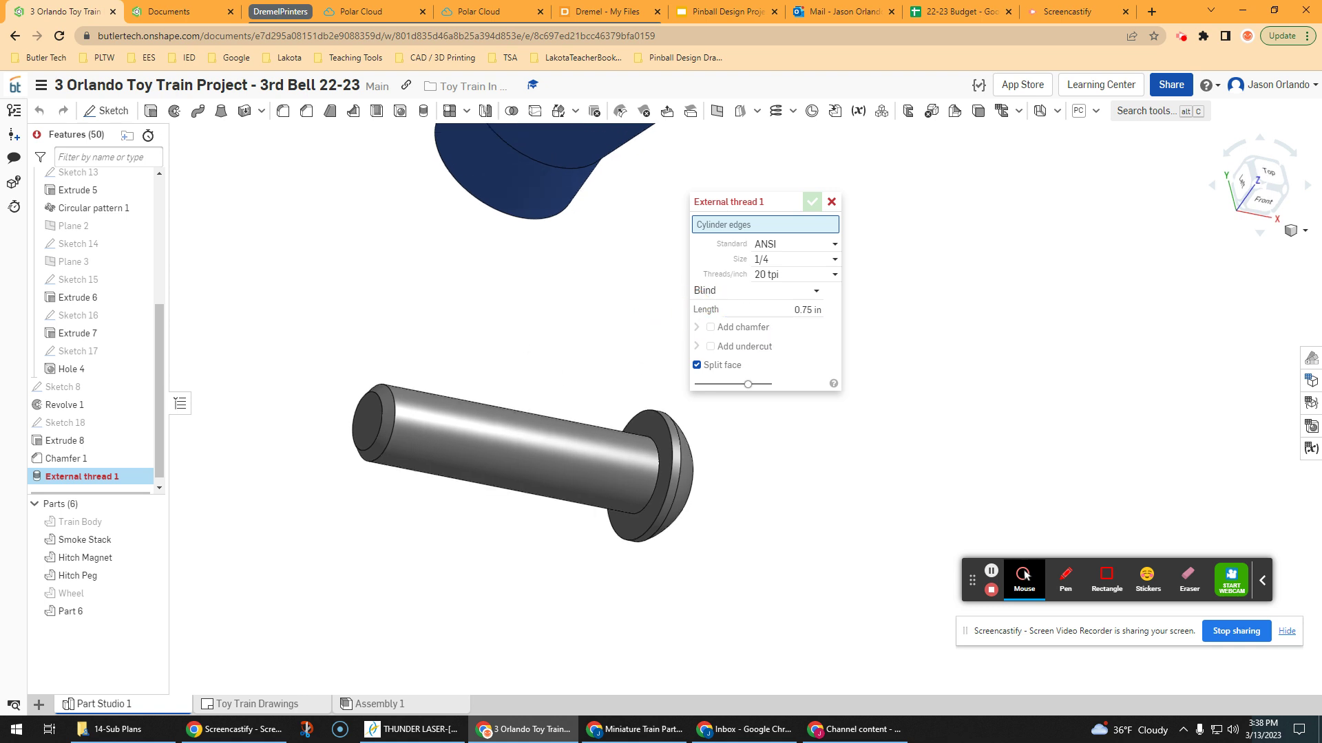
{"action": "left_click", "coordinate": [633, 729]}
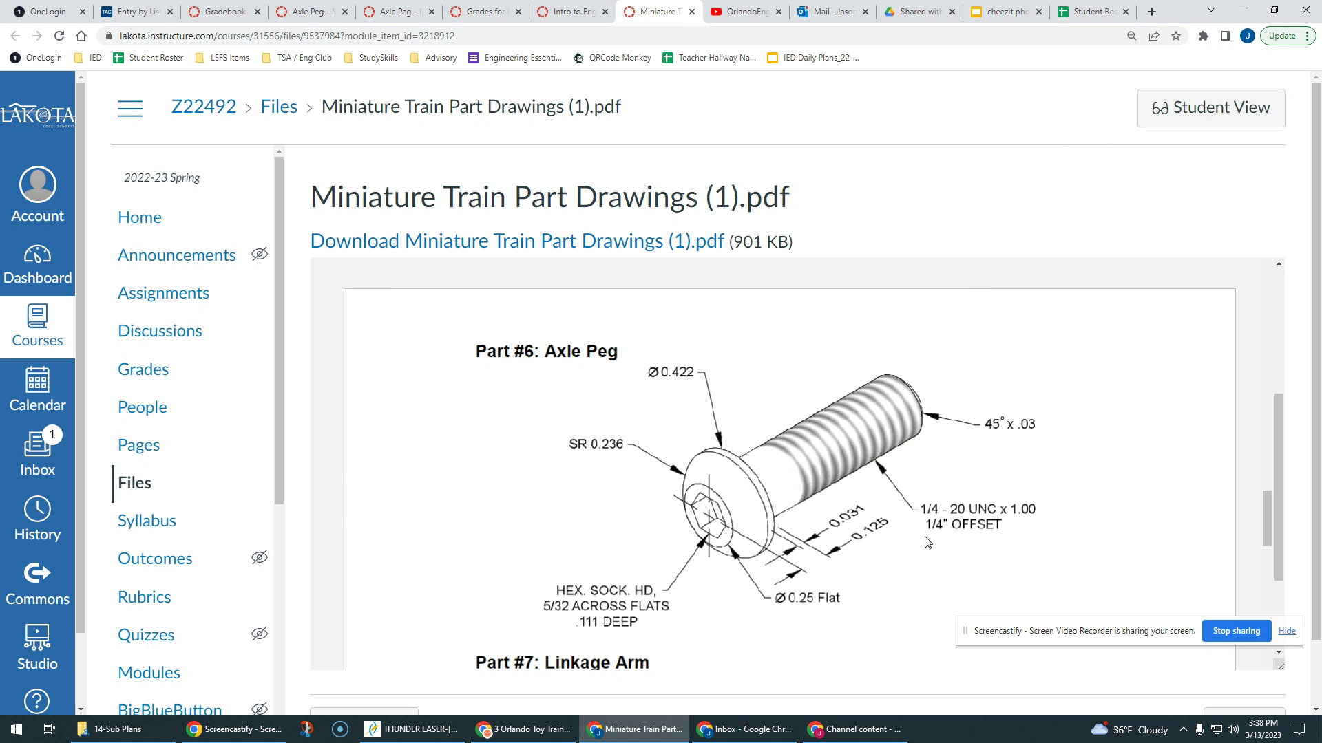
- Move the reference drawing window aside to reveal Onshape's external thread settings
{"action": "left_click_drag", "start_coordinate": [1185, 14], "coordinate": [0, 138]}
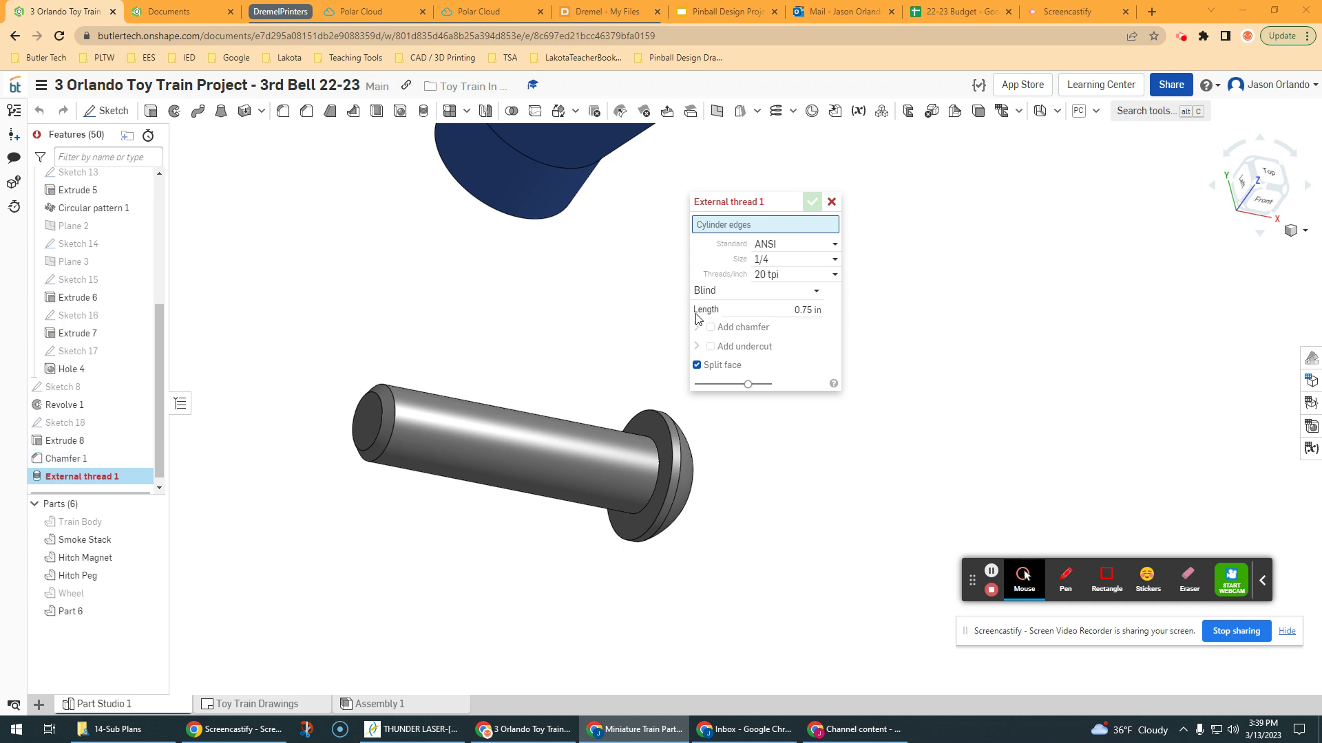
- Apply External thread 1 to the shaft's chamfered end edge and inspect the threaded shaft
{"action": "left_click", "coordinate": [393, 398]}
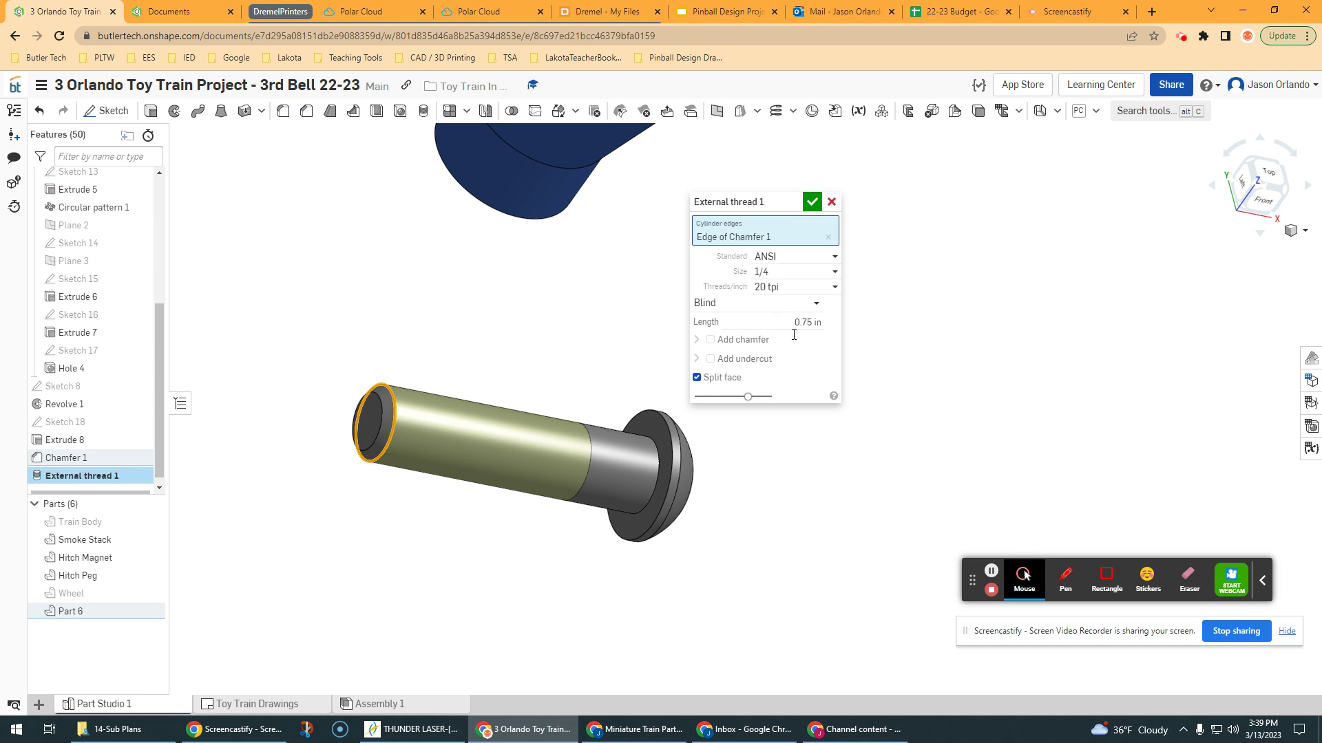
{"action": "left_click", "coordinate": [812, 202]}
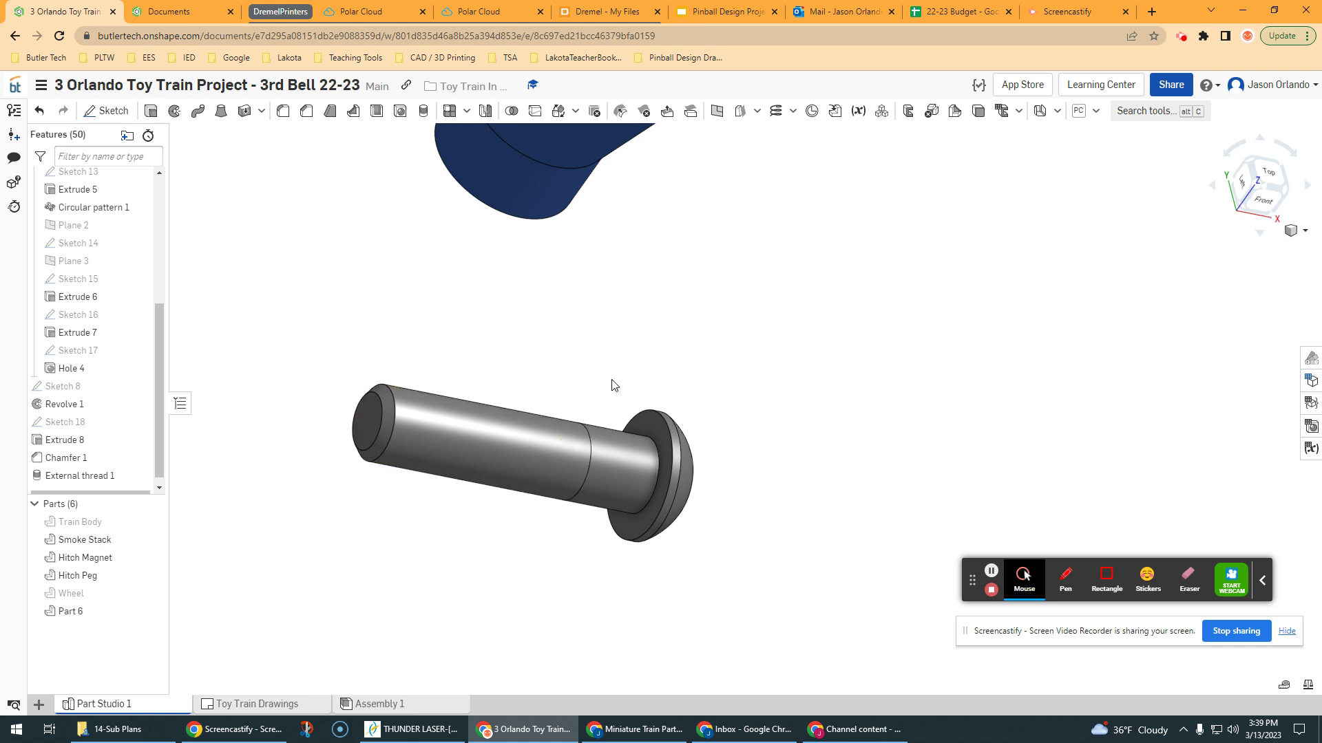
{"action": "right_click_drag", "start_coordinate": [616, 383], "coordinate": [634, 432]}
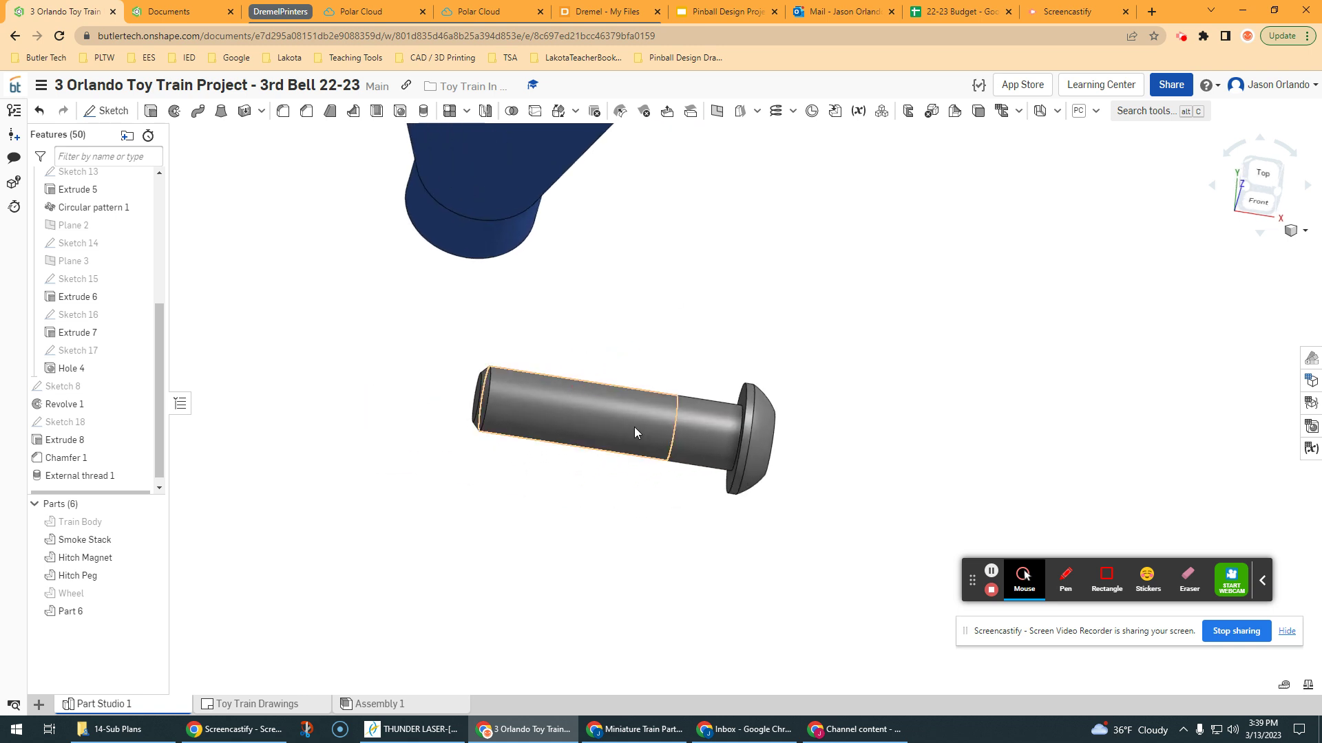
{"action": "scroll", "coordinate": [569, 386], "scroll_direction": "up", "scroll_amount": 3}
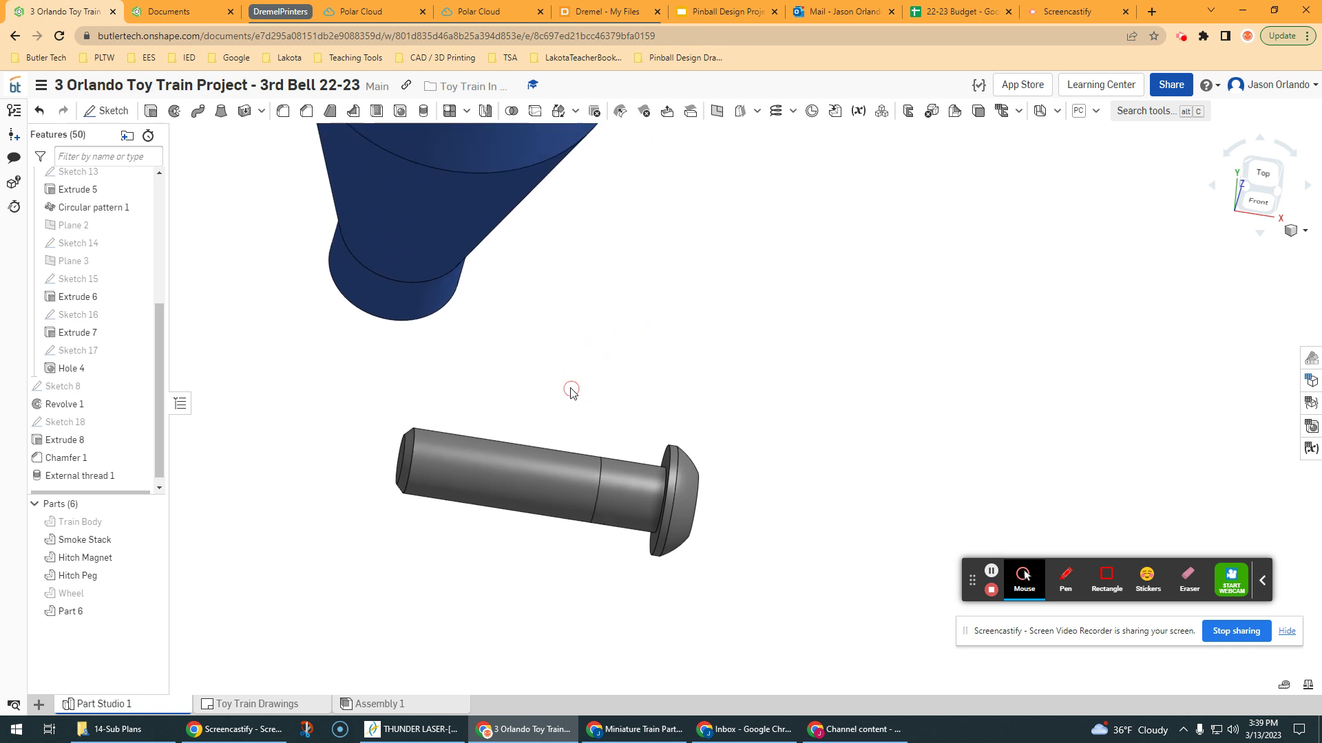
{"action": "scroll", "coordinate": [569, 393], "scroll_direction": "down", "scroll_amount": 1}
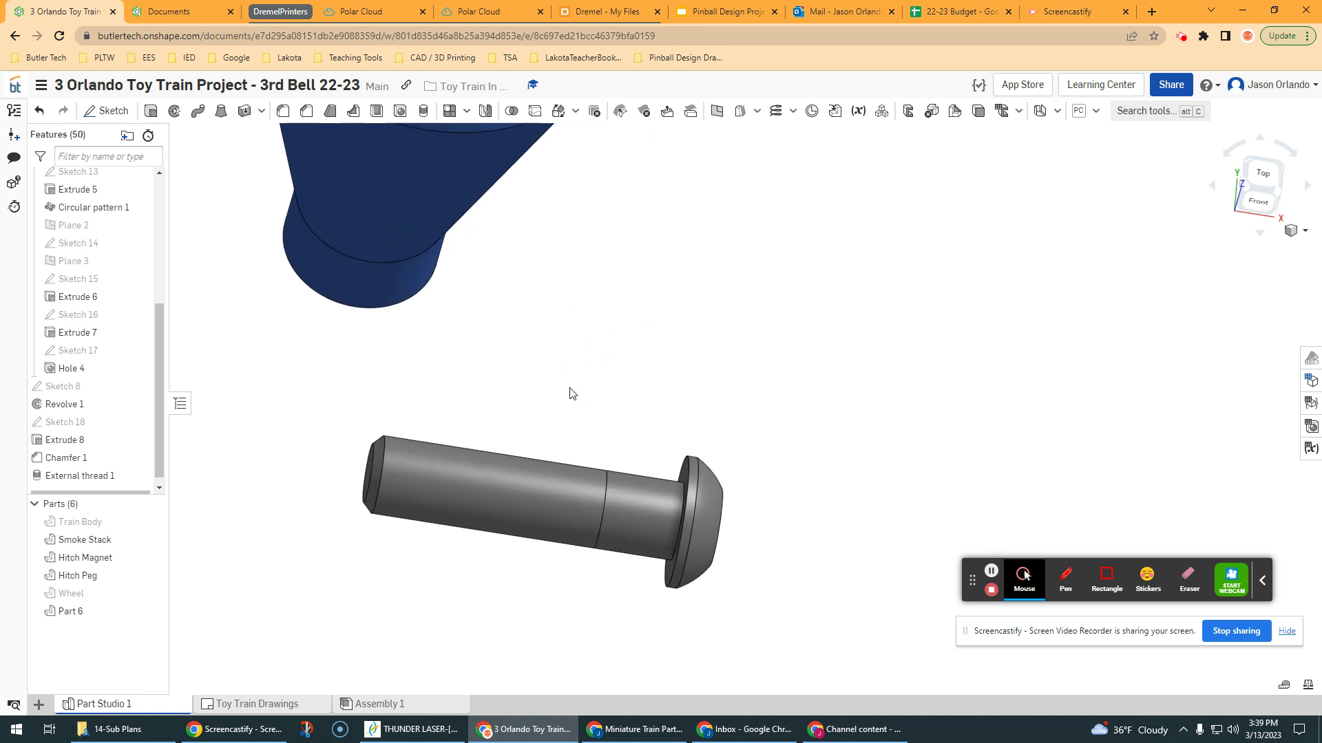
{"action": "scroll", "coordinate": [569, 393], "scroll_direction": "down", "scroll_amount": 2}
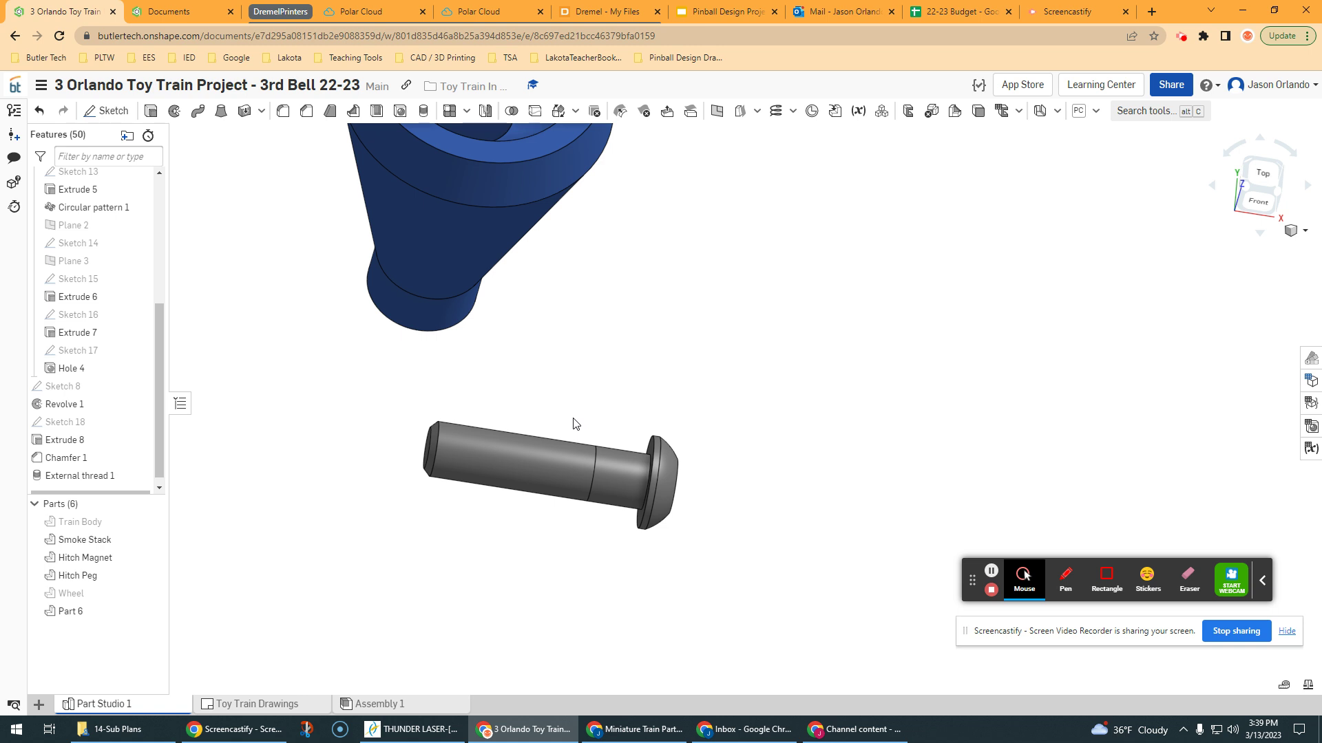
{"action": "left_click", "coordinate": [279, 704]}
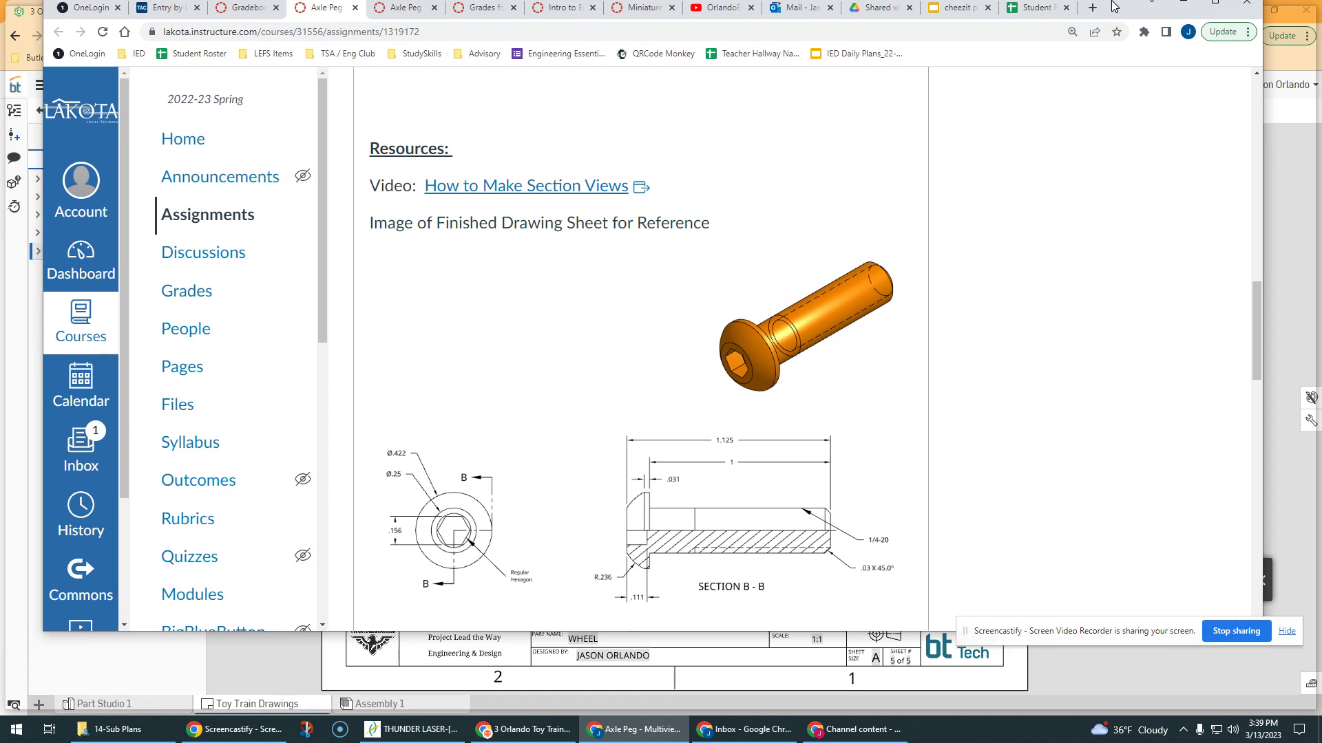
- Scroll the Canvas assignment page to the finished Axle Peg drawing reference image
{"action": "scroll", "coordinate": [449, 430], "scroll_direction": "down", "scroll_amount": 2}
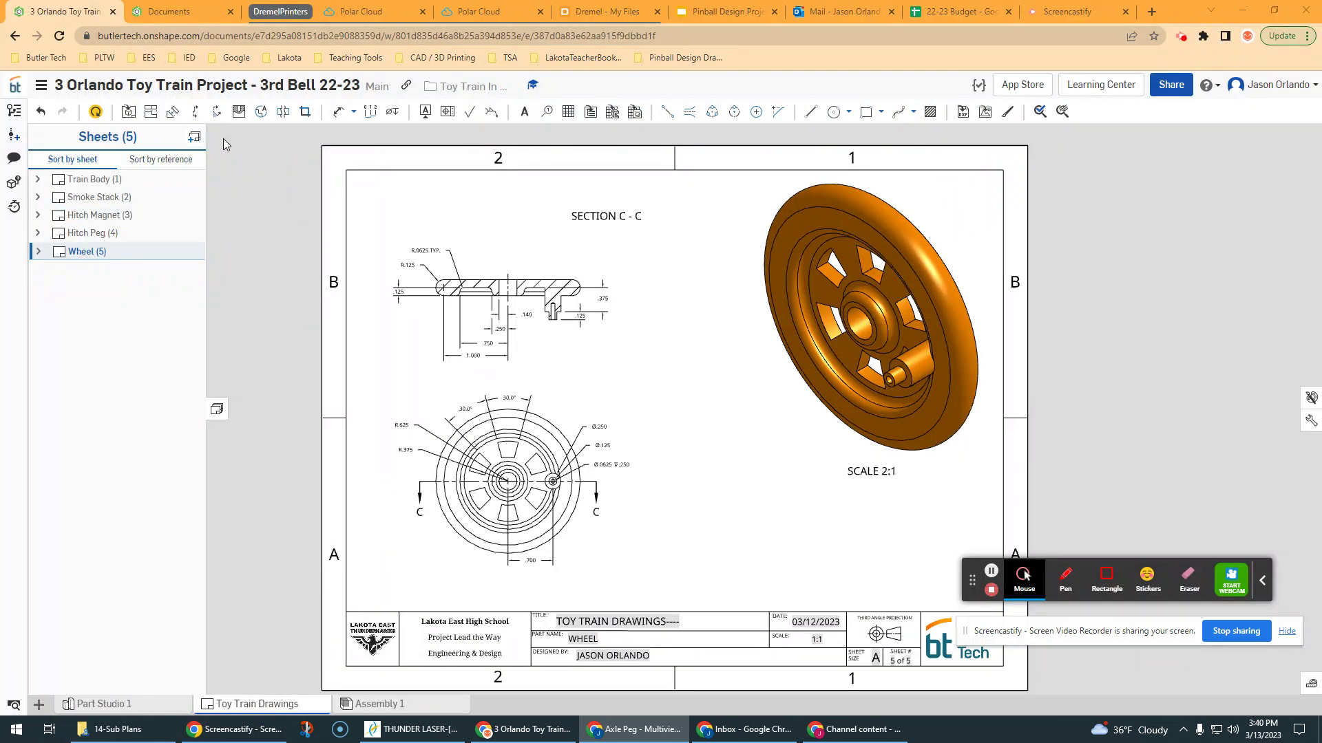
- Insert a new drawing sheet and rename it 'Axle Peg'
{"action": "left_click", "coordinate": [194, 136]}
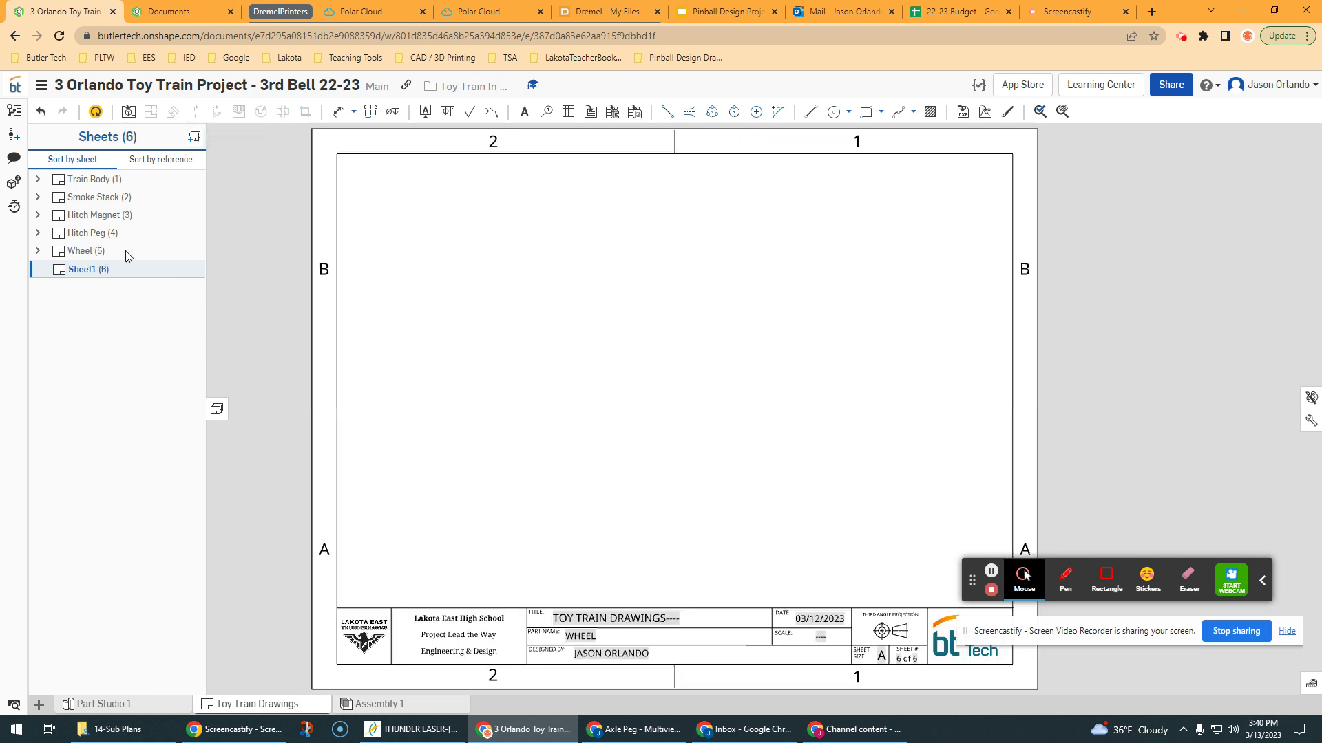
{"action": "right_click", "coordinate": [91, 274]}
{"action": "left_click", "coordinate": [127, 281]}
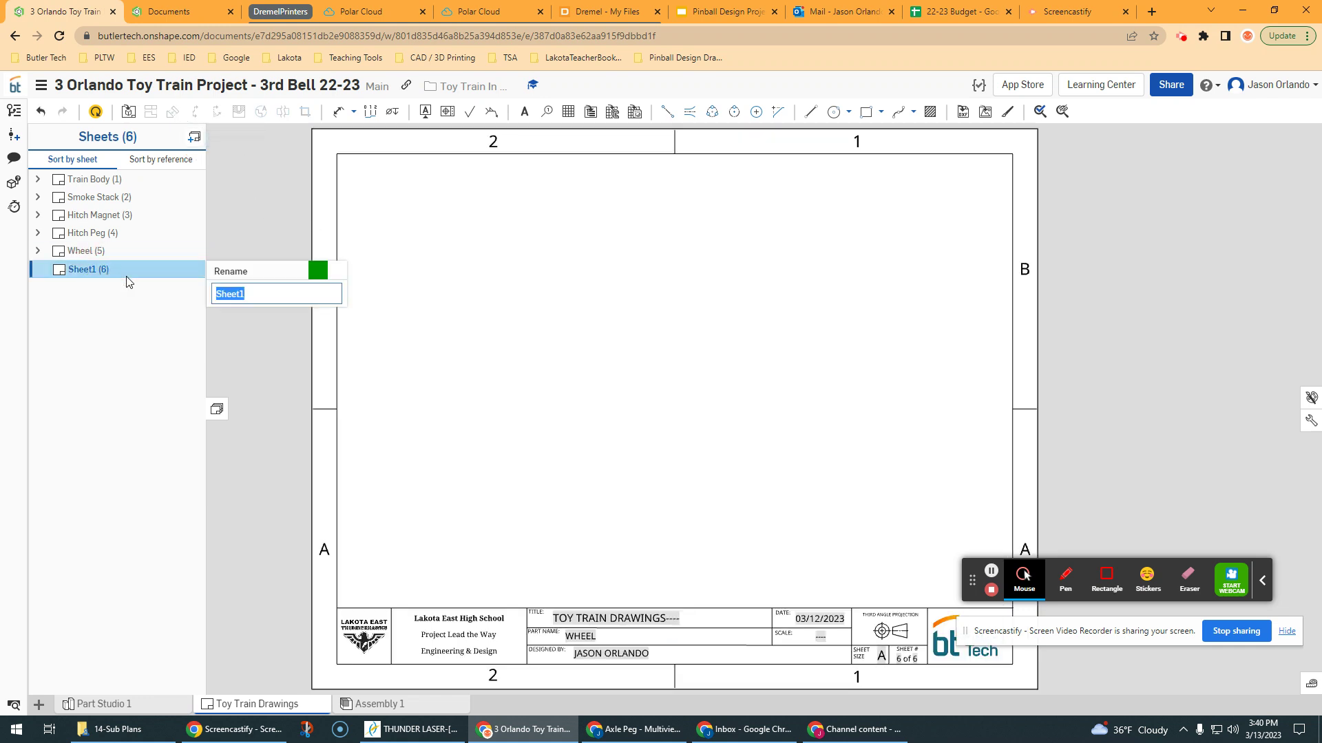
{"action": "type", "text": "Axle Peg"}
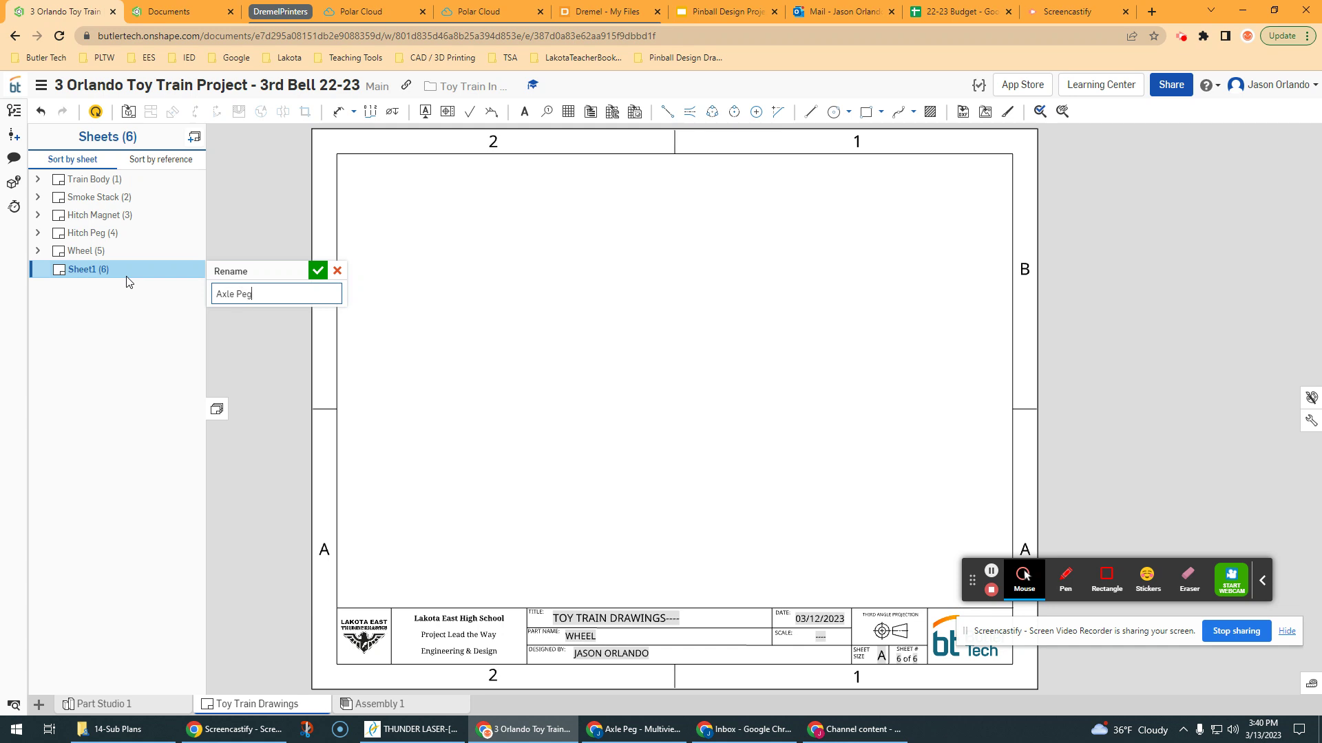
{"action": "key", "text": "Return"}
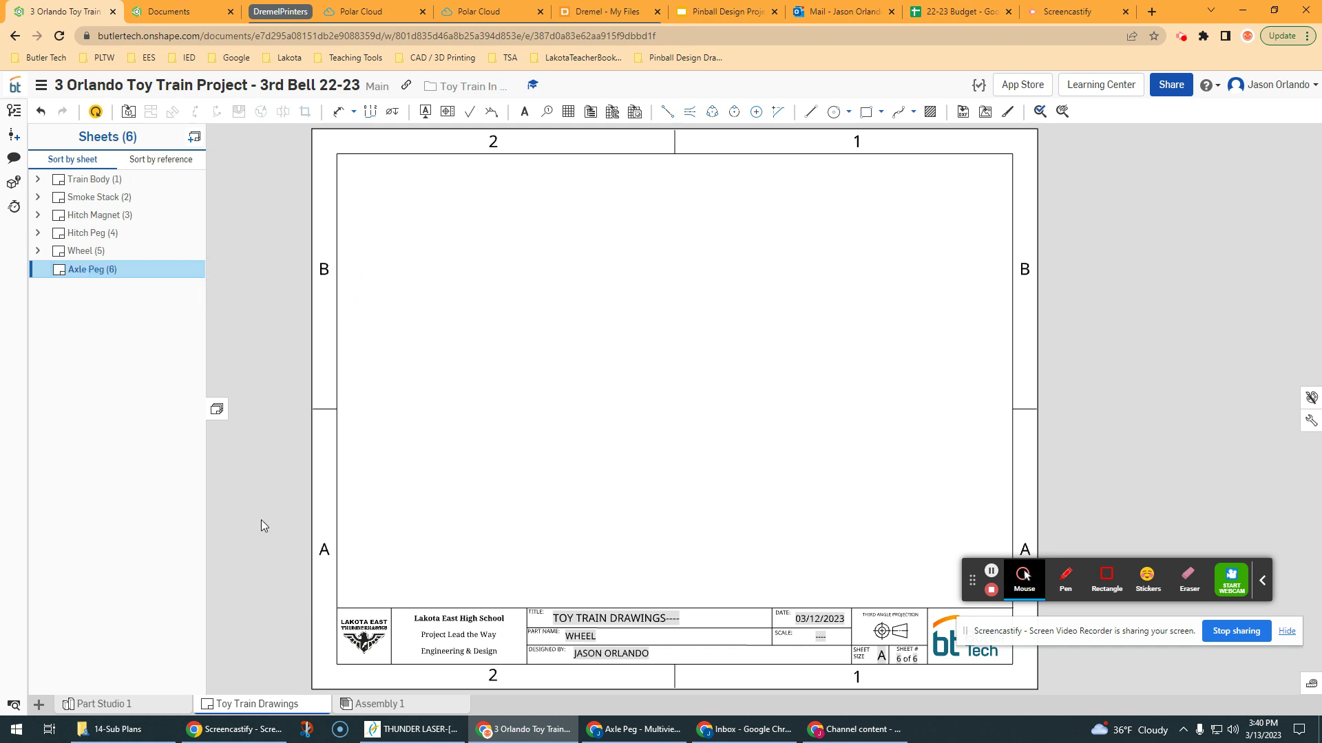
- Orbit the bolt in Part Studio 1 to view the peg head end-on
{"action": "left_click", "coordinate": [128, 703]}
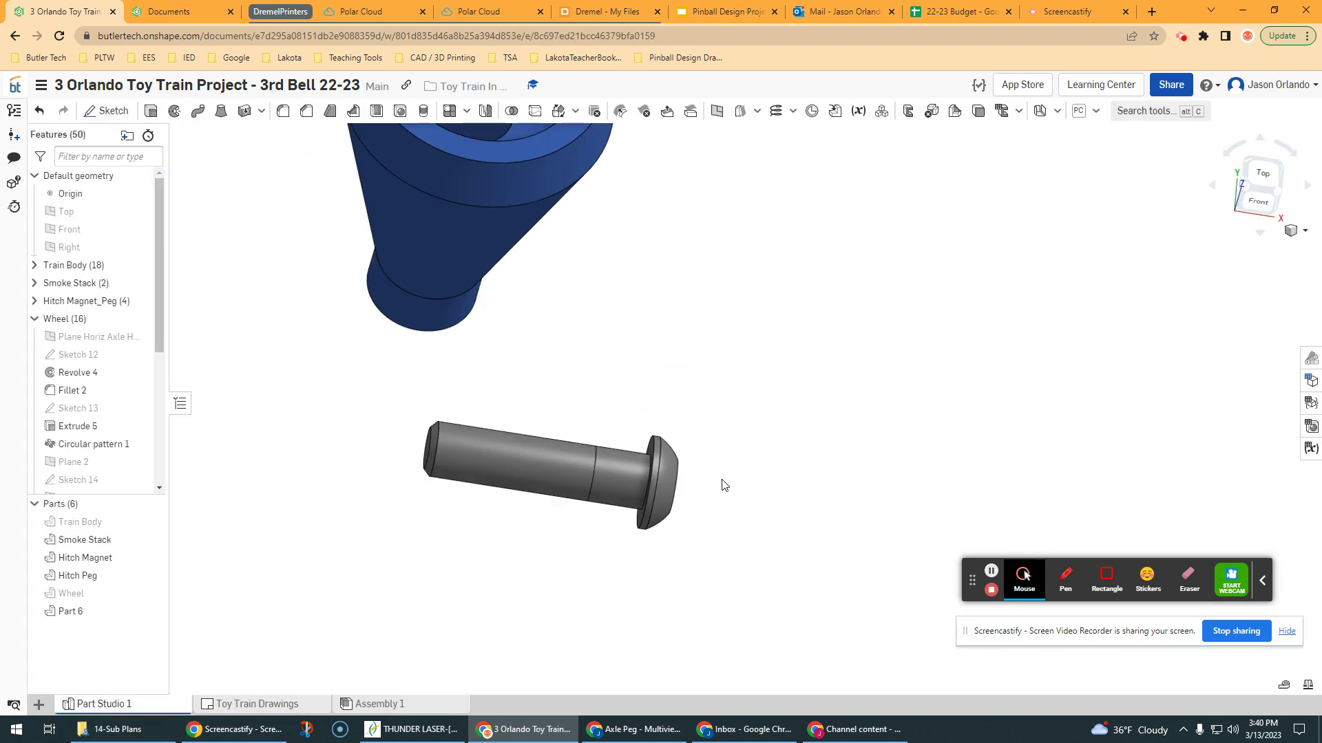
{"action": "right_click_drag", "start_coordinate": [722, 485], "coordinate": [675, 395]}
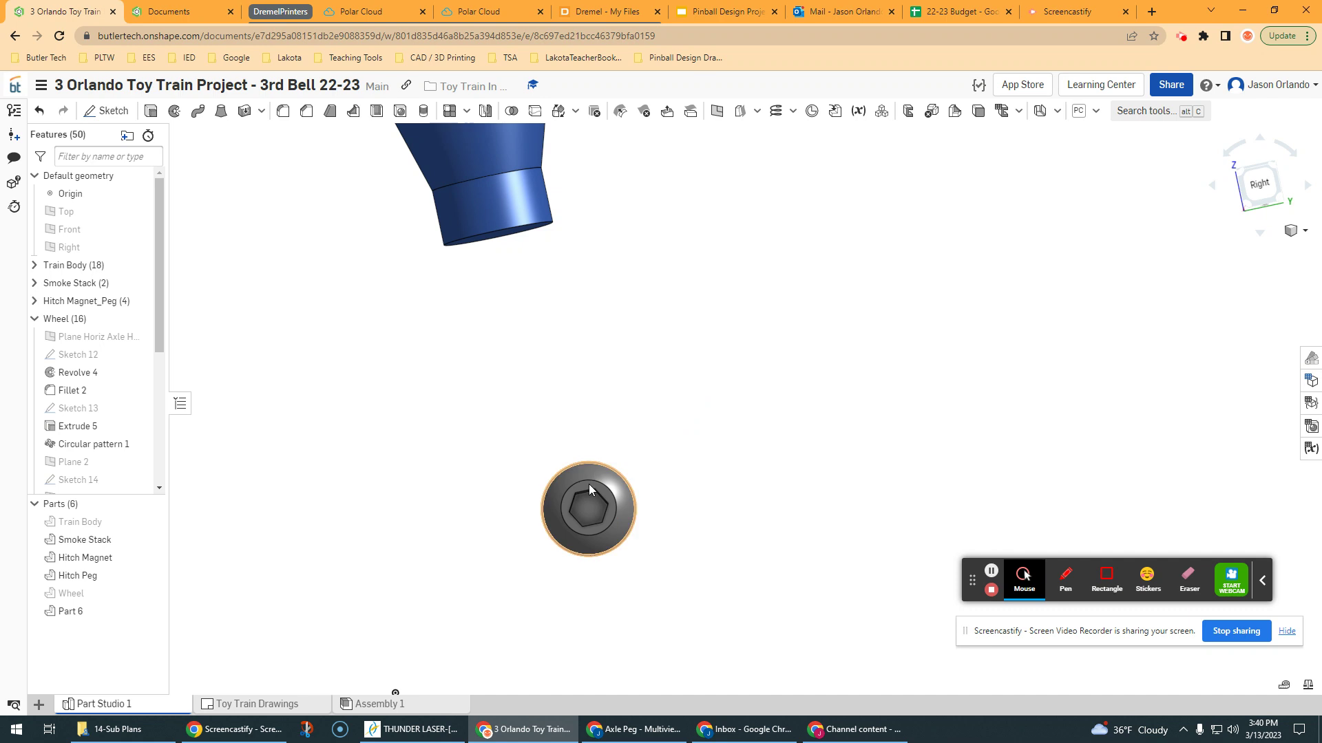
{"action": "scroll", "coordinate": [576, 506], "scroll_direction": "up", "scroll_amount": 2}
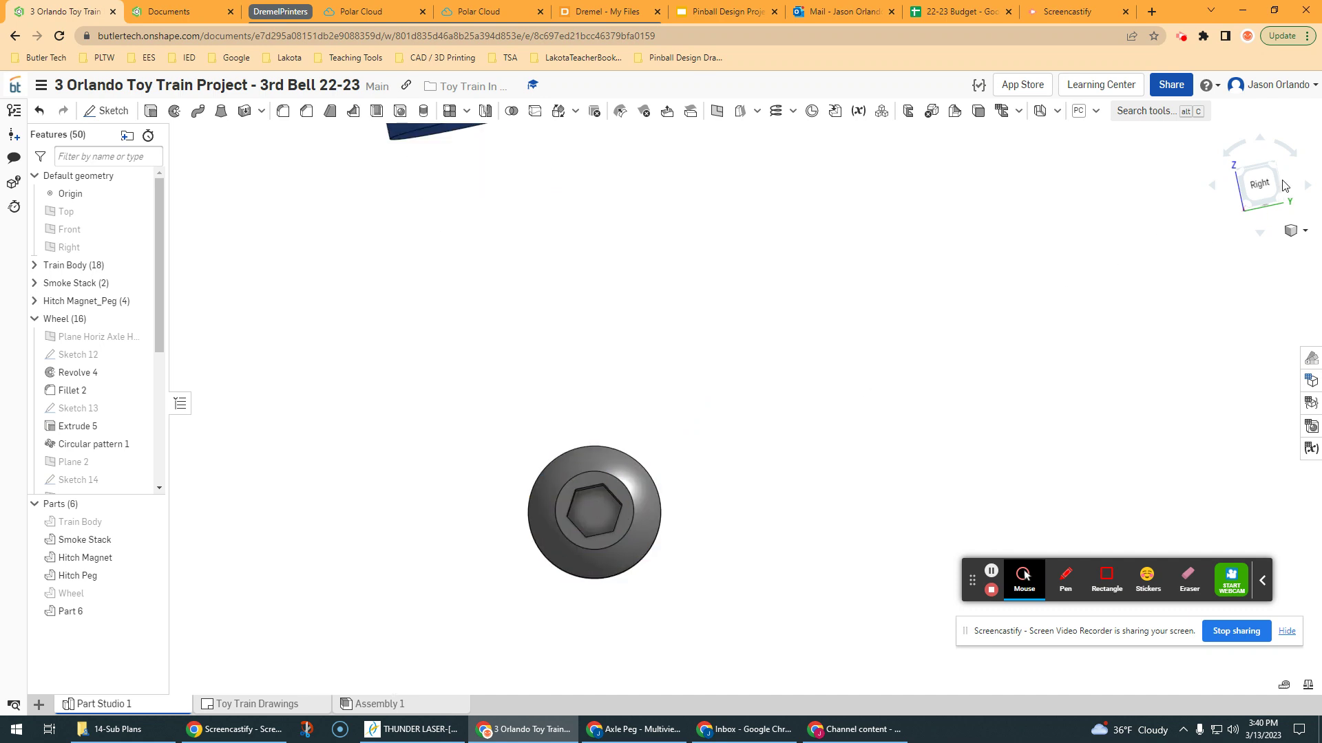
- Insert a drawing view of Part 6 with Right view orientation
{"action": "left_click", "coordinate": [253, 703]}
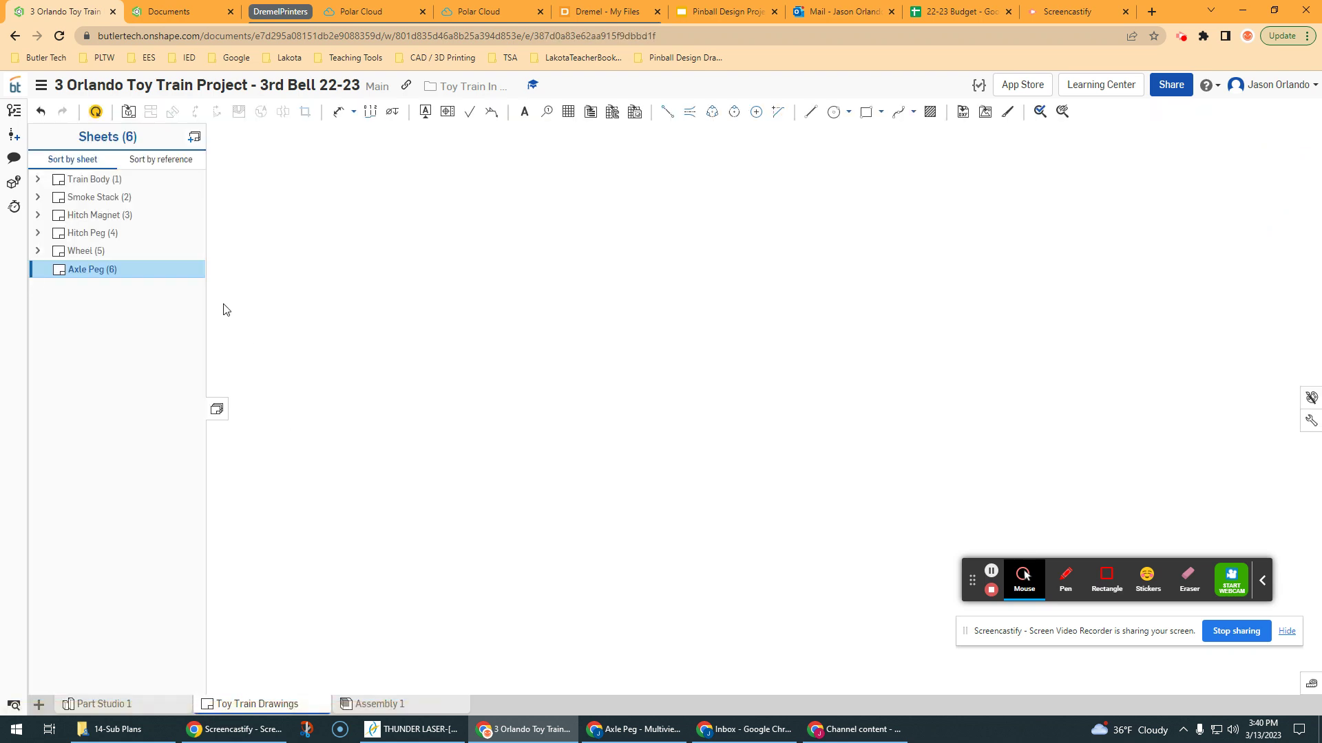
{"action": "left_click", "coordinate": [129, 113]}
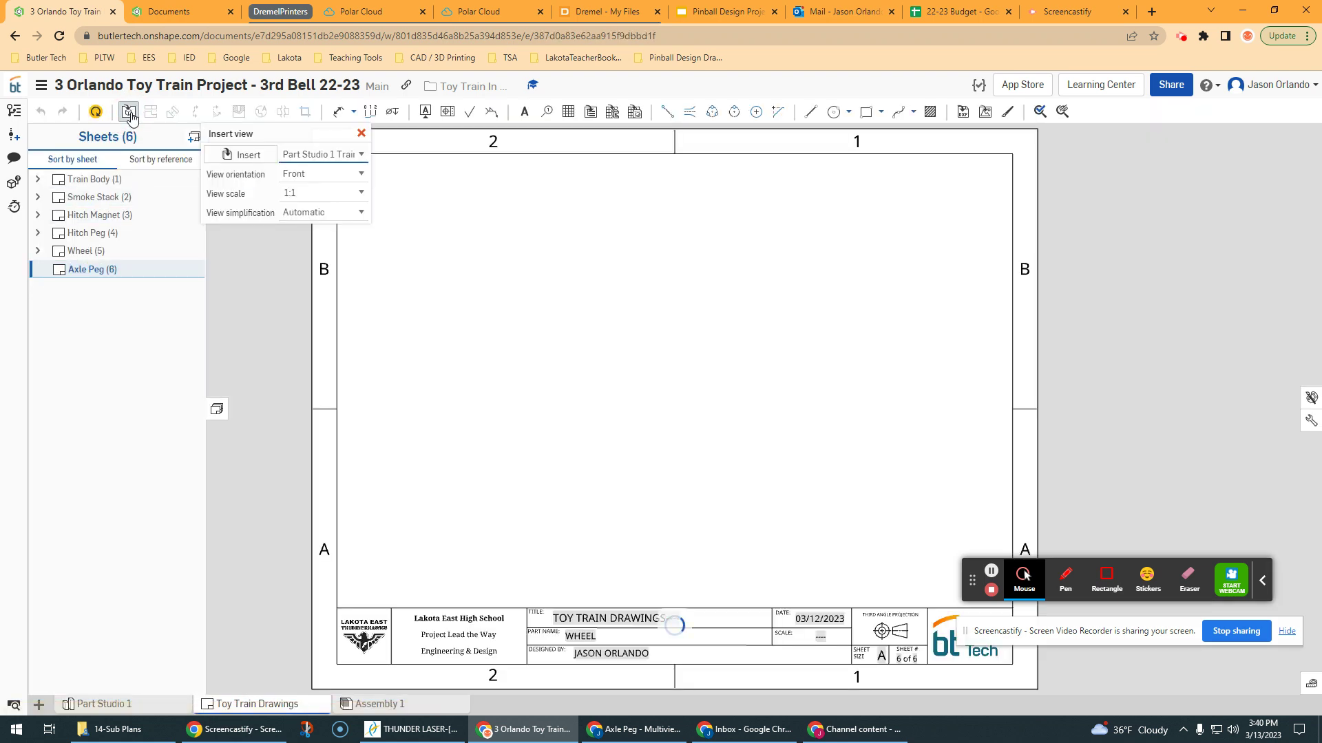
{"action": "left_click", "coordinate": [262, 155]}
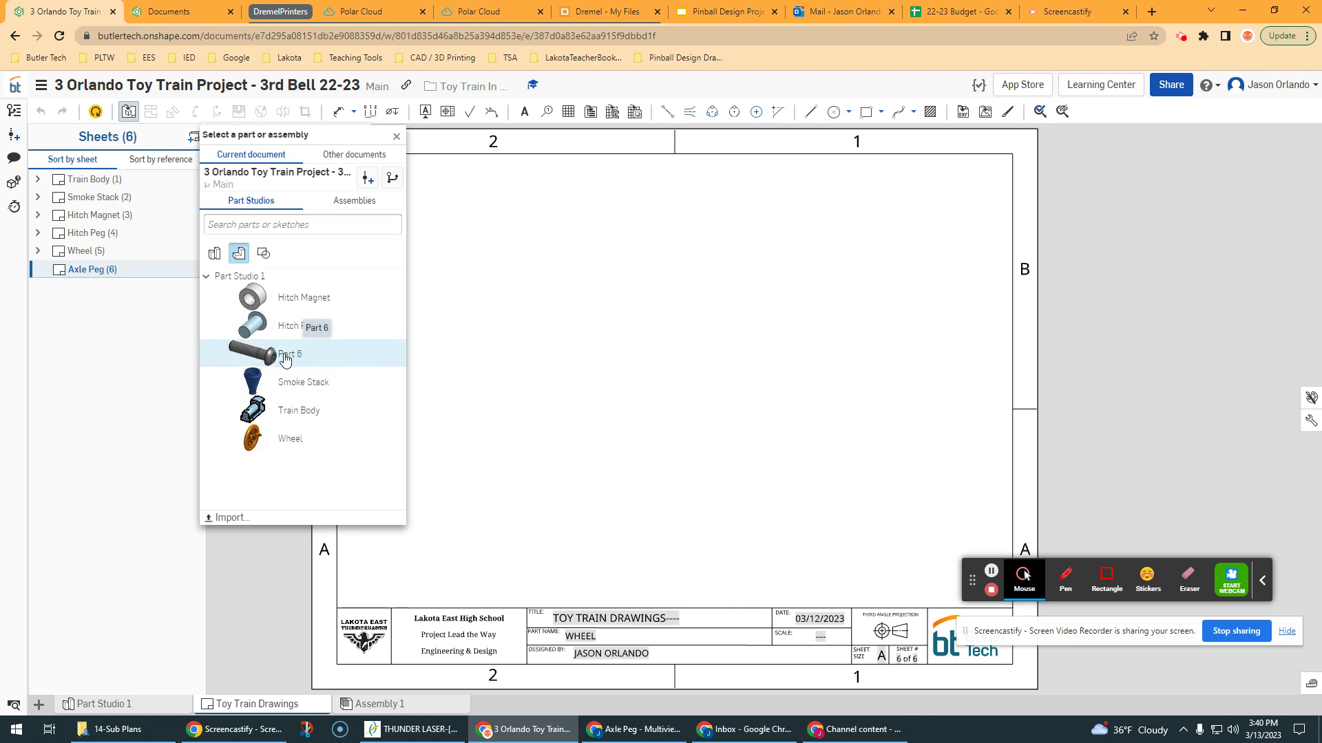
{"action": "left_click", "coordinate": [285, 355]}
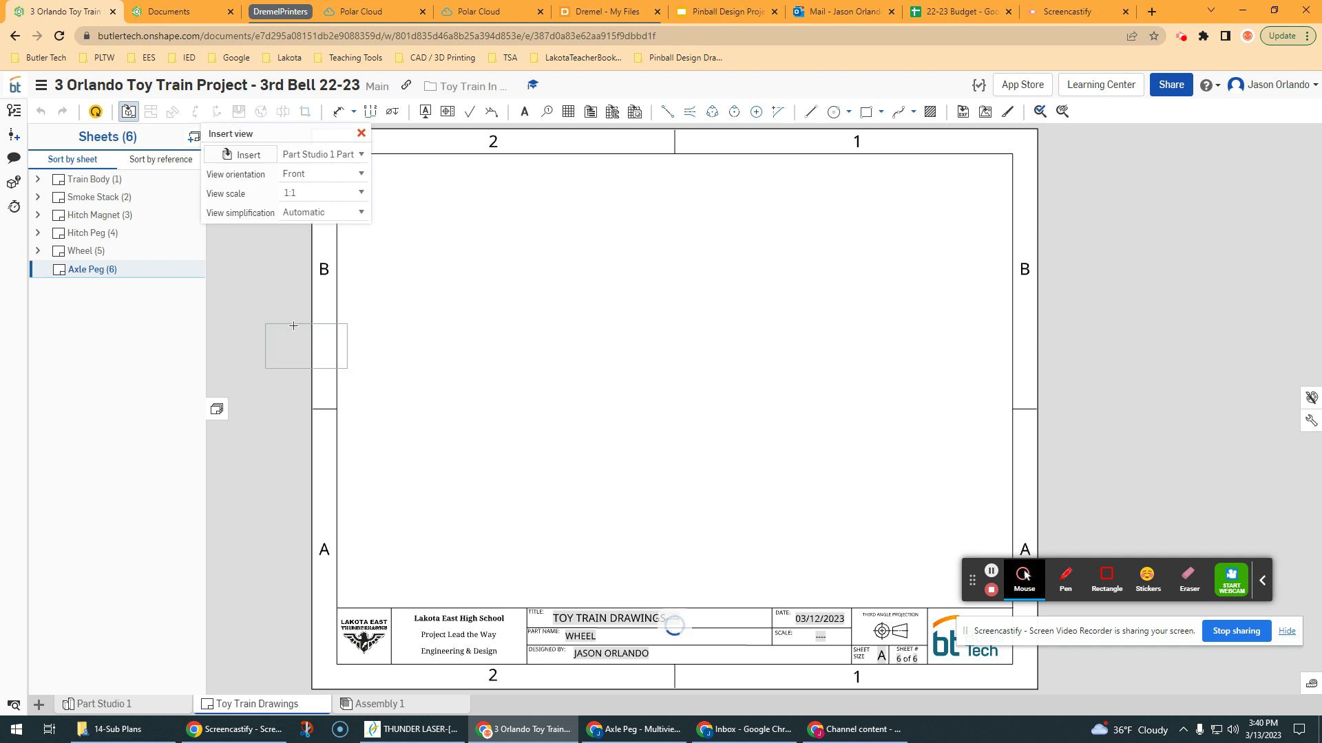
{"action": "left_click", "coordinate": [303, 175]}
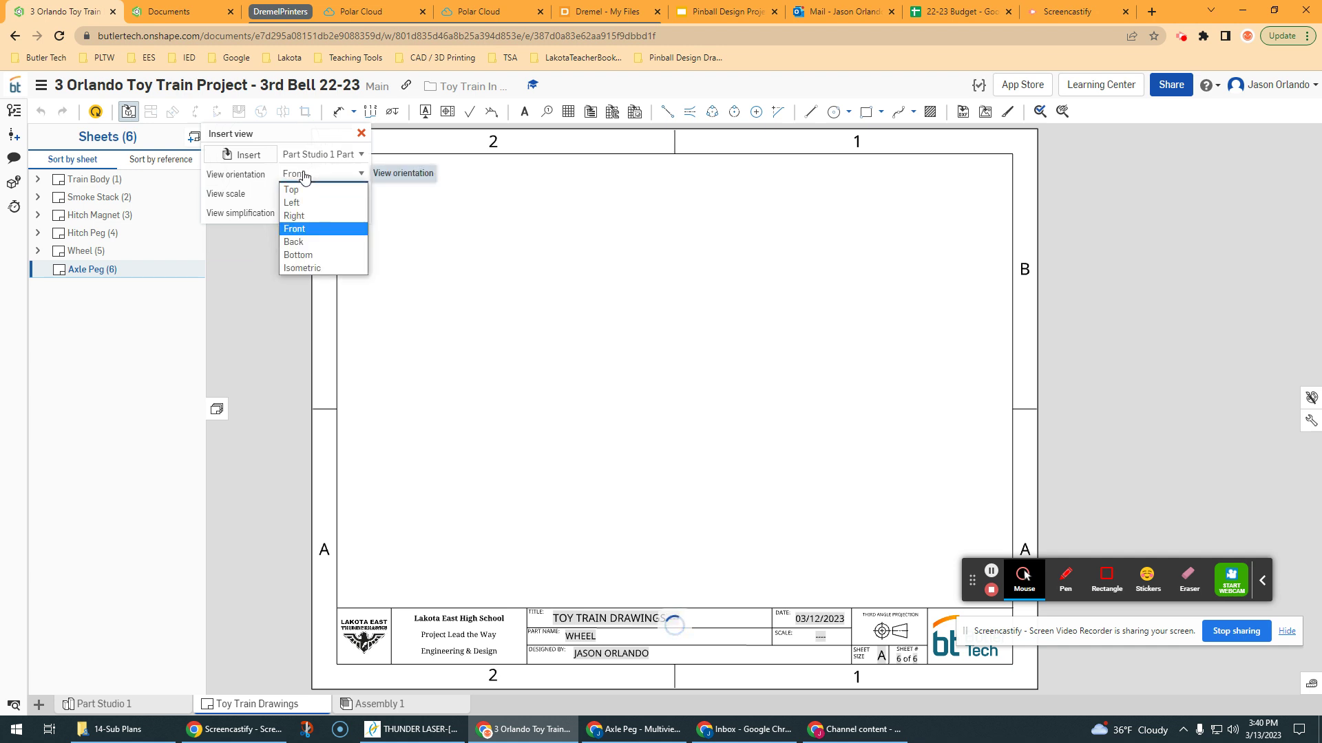
{"action": "left_click", "coordinate": [303, 216]}
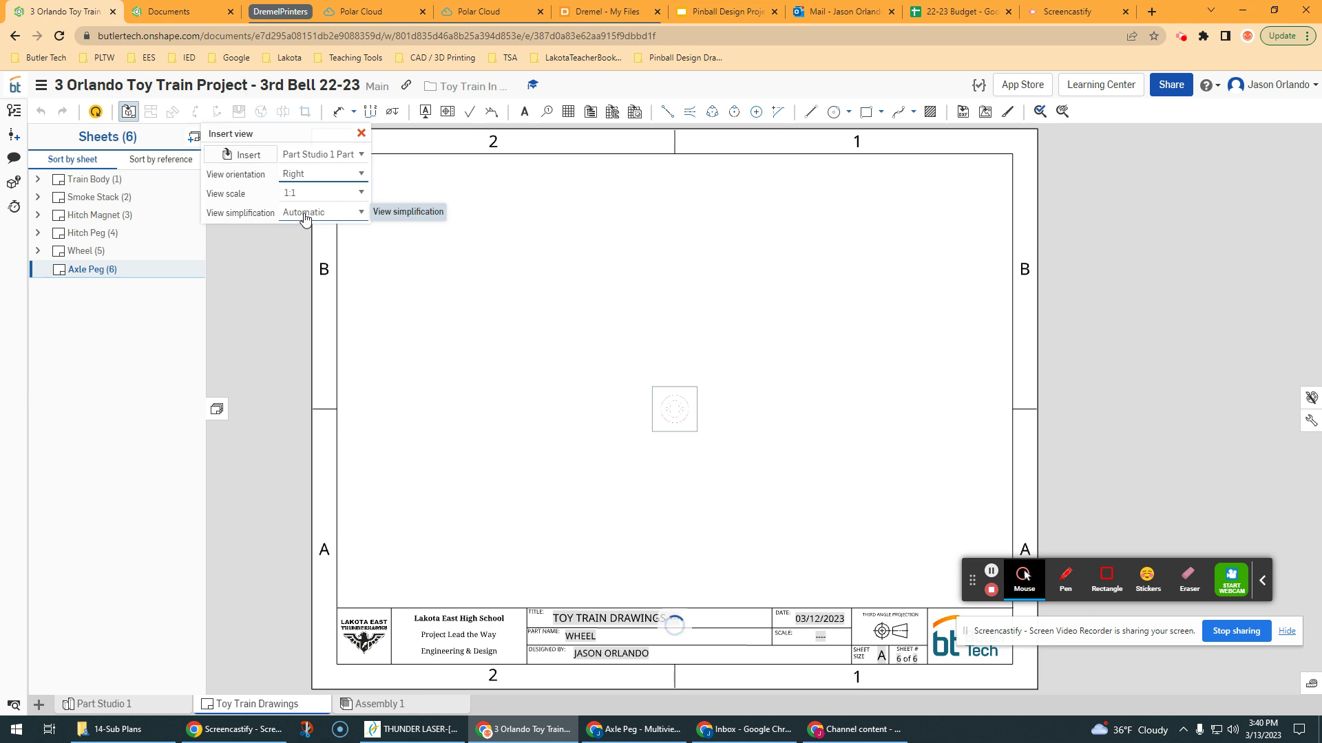
- Set the view scale to 4:1 and place the head view at the sheet's lower left
{"action": "left_click", "coordinate": [362, 192]}
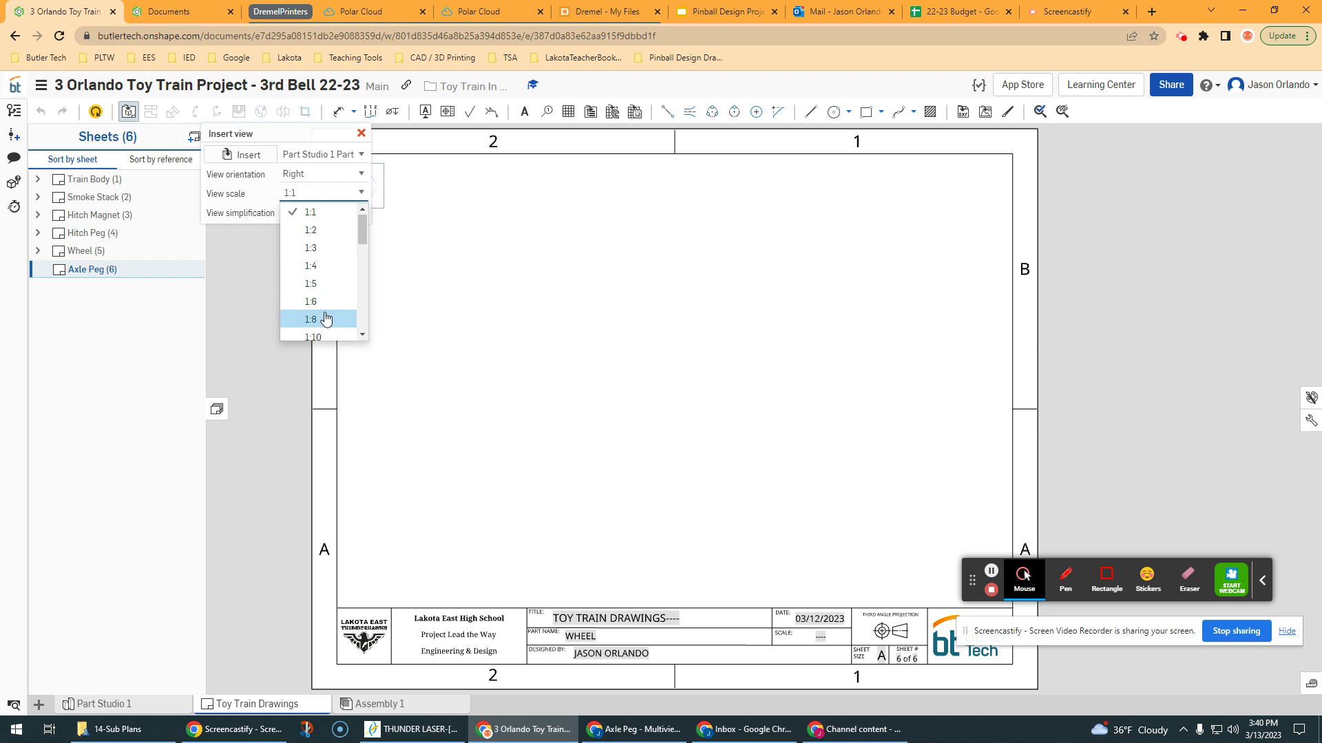
{"action": "scroll", "coordinate": [331, 321], "scroll_direction": "down", "scroll_amount": 2}
{"action": "scroll", "coordinate": [331, 320], "scroll_direction": "down", "scroll_amount": 3}
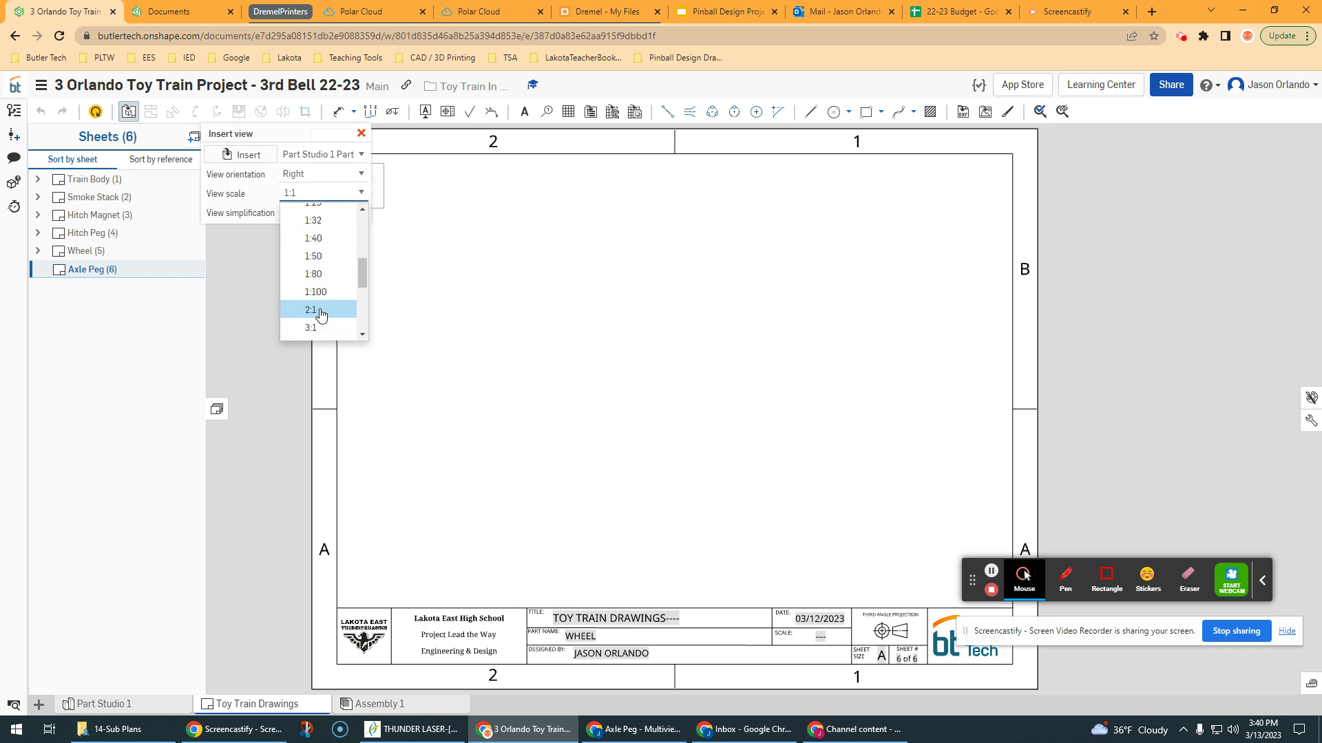
{"action": "left_click", "coordinate": [320, 317]}
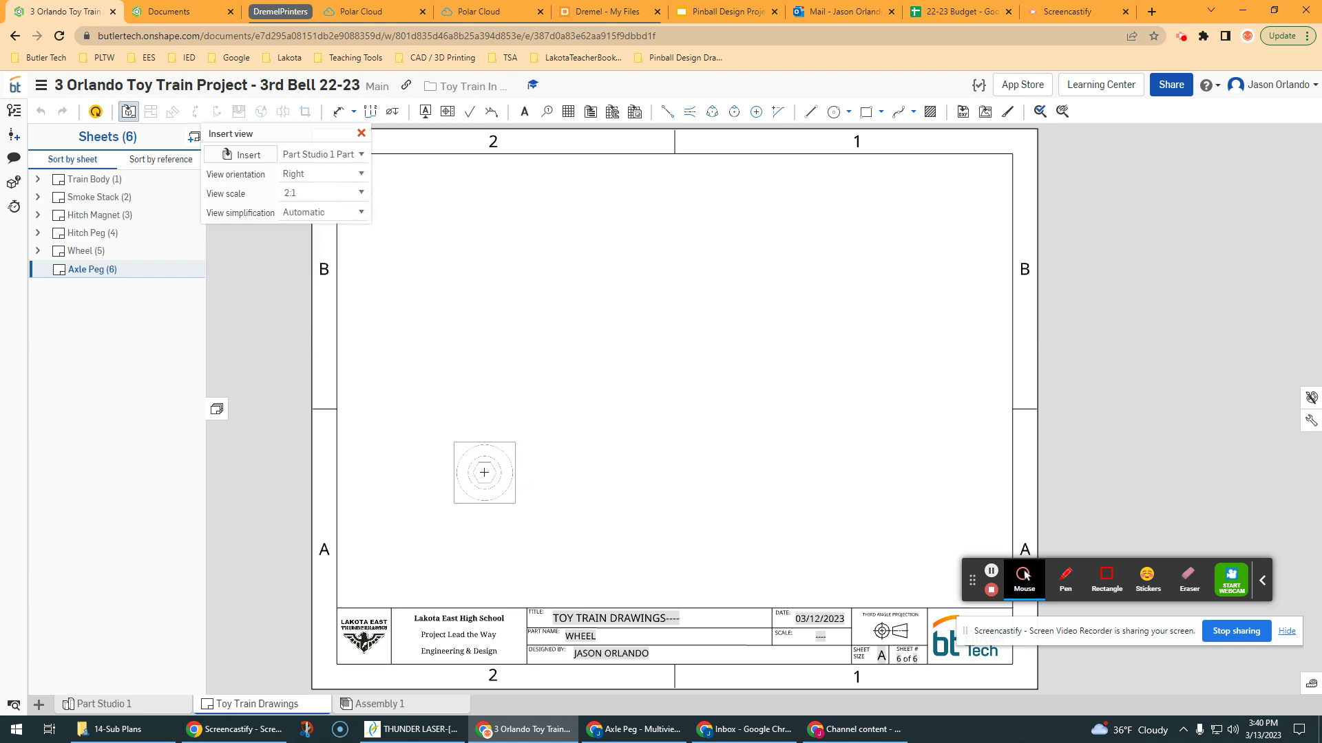
{"action": "left_click", "coordinate": [335, 191]}
{"action": "left_click", "coordinate": [360, 192]}
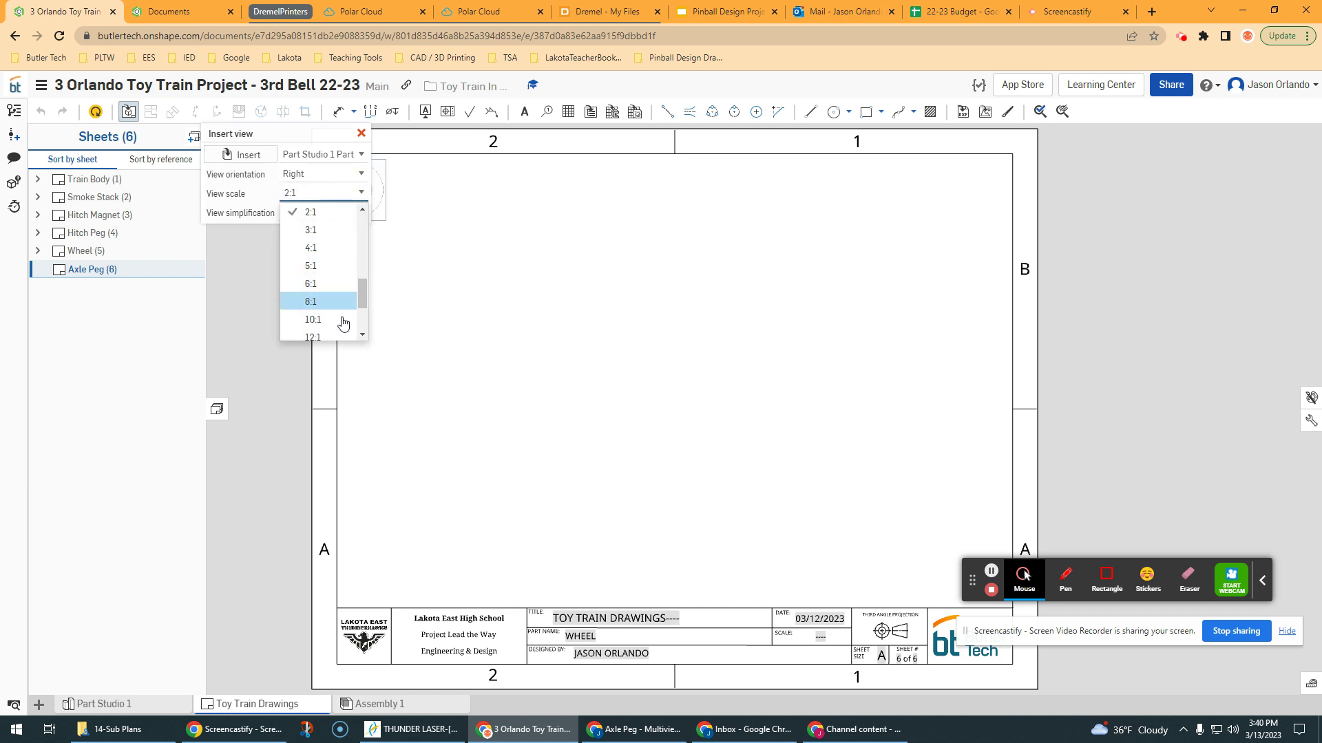
{"action": "left_click", "coordinate": [331, 249]}
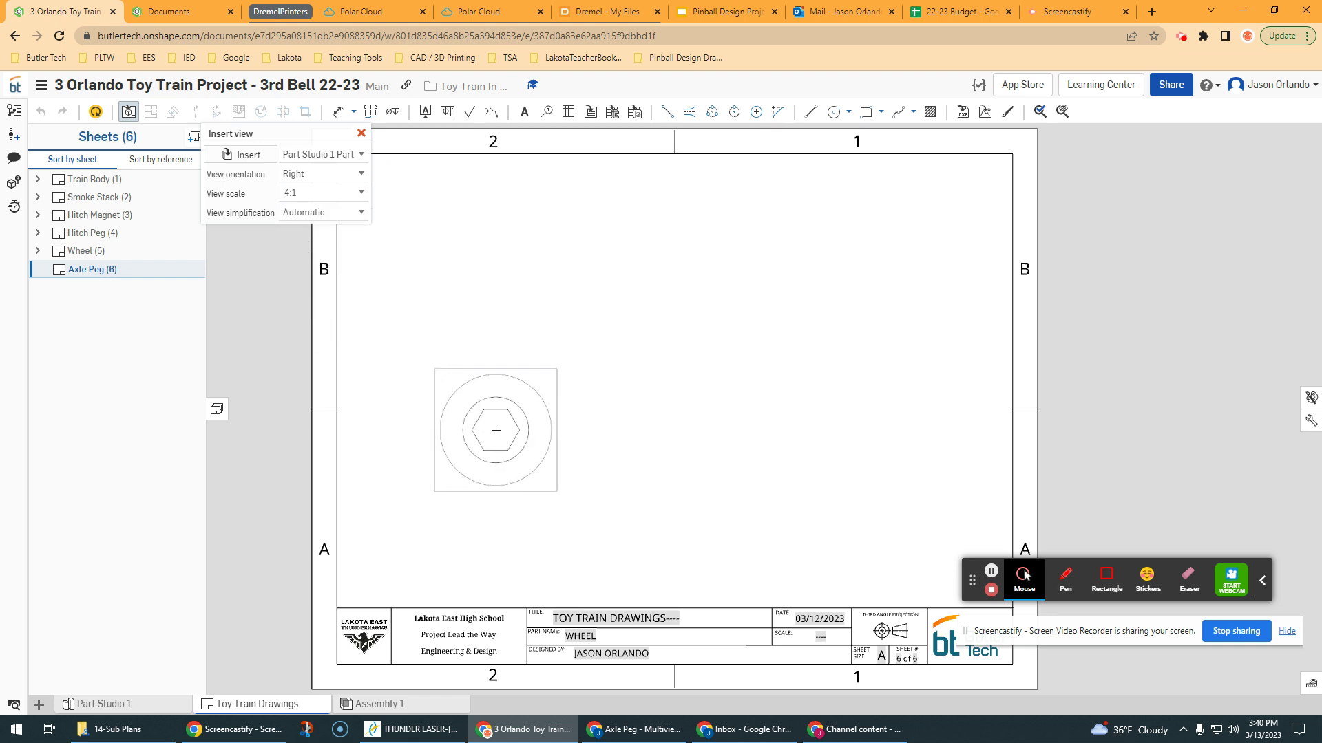
{"action": "scroll", "coordinate": [495, 430], "scroll_direction": "down", "scroll_amount": 2}
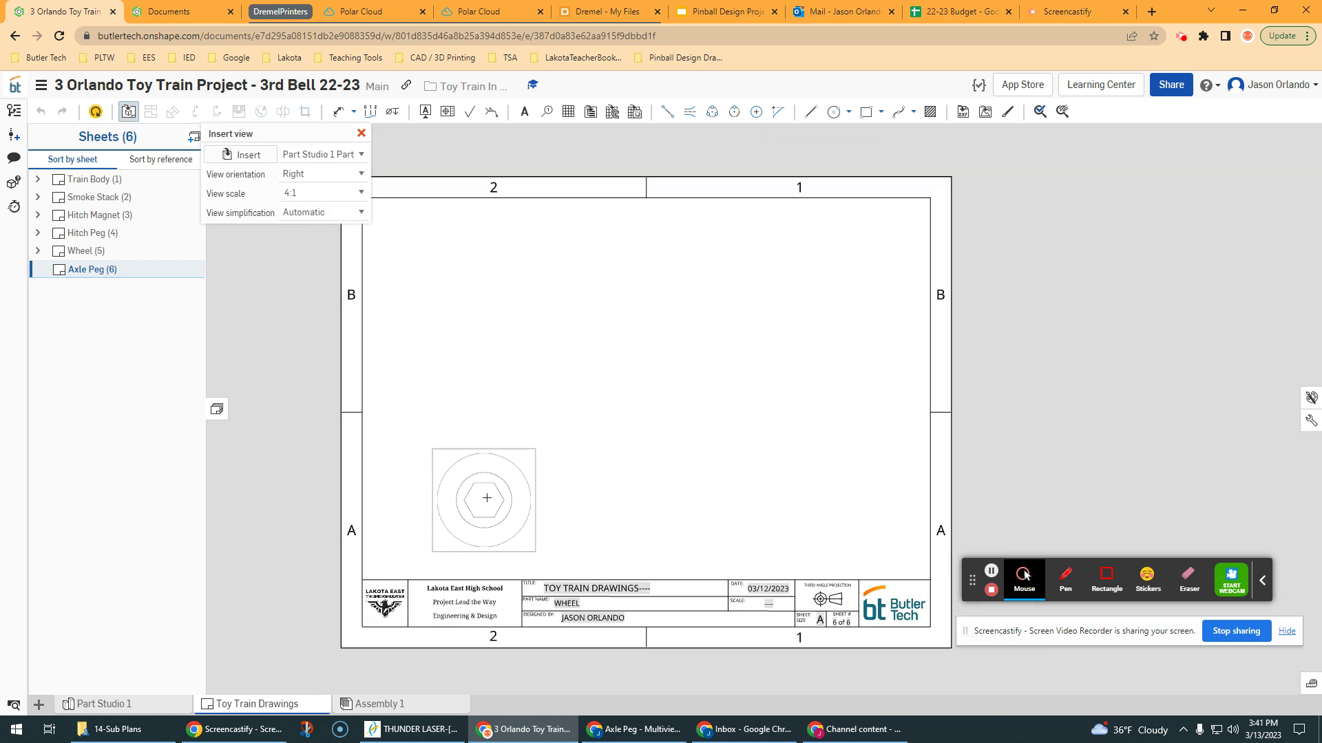
{"action": "left_click", "coordinate": [486, 496]}
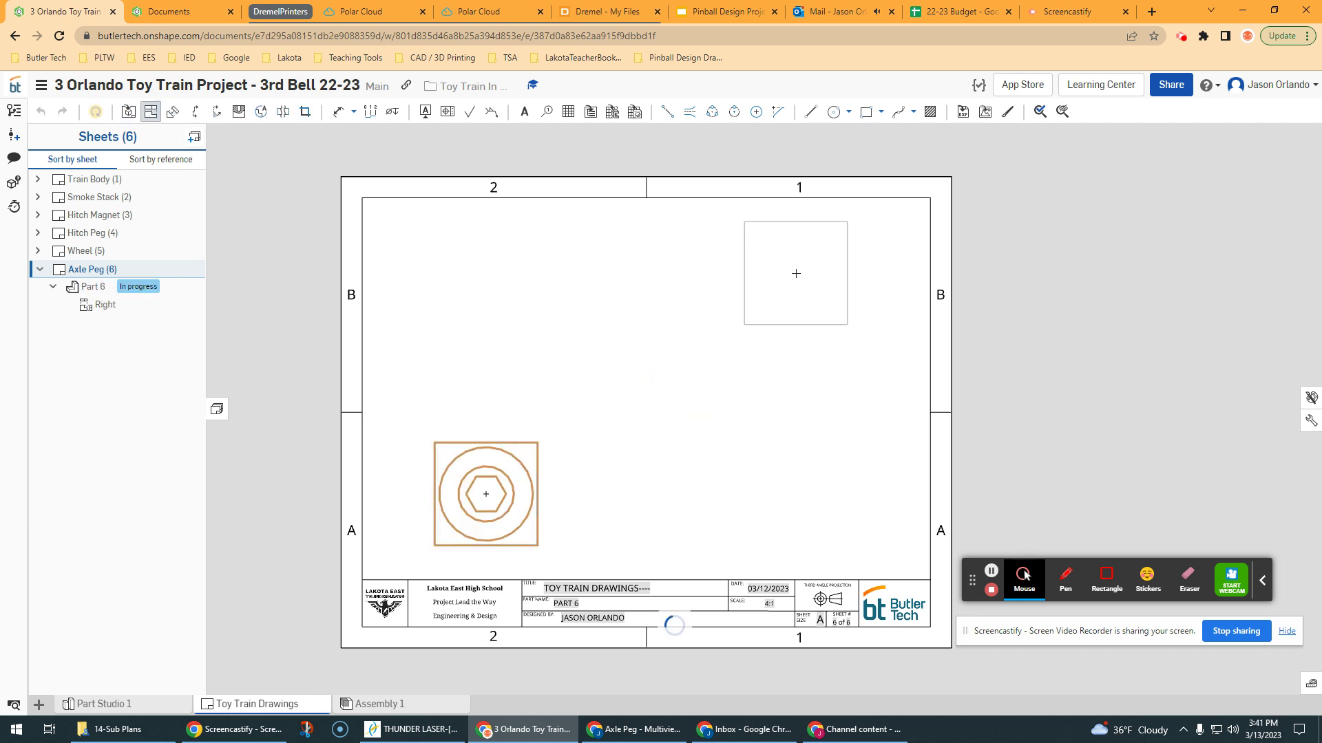
- Place a projected isometric view of the peg at the sheet's upper right
{"action": "left_click", "coordinate": [787, 297]}
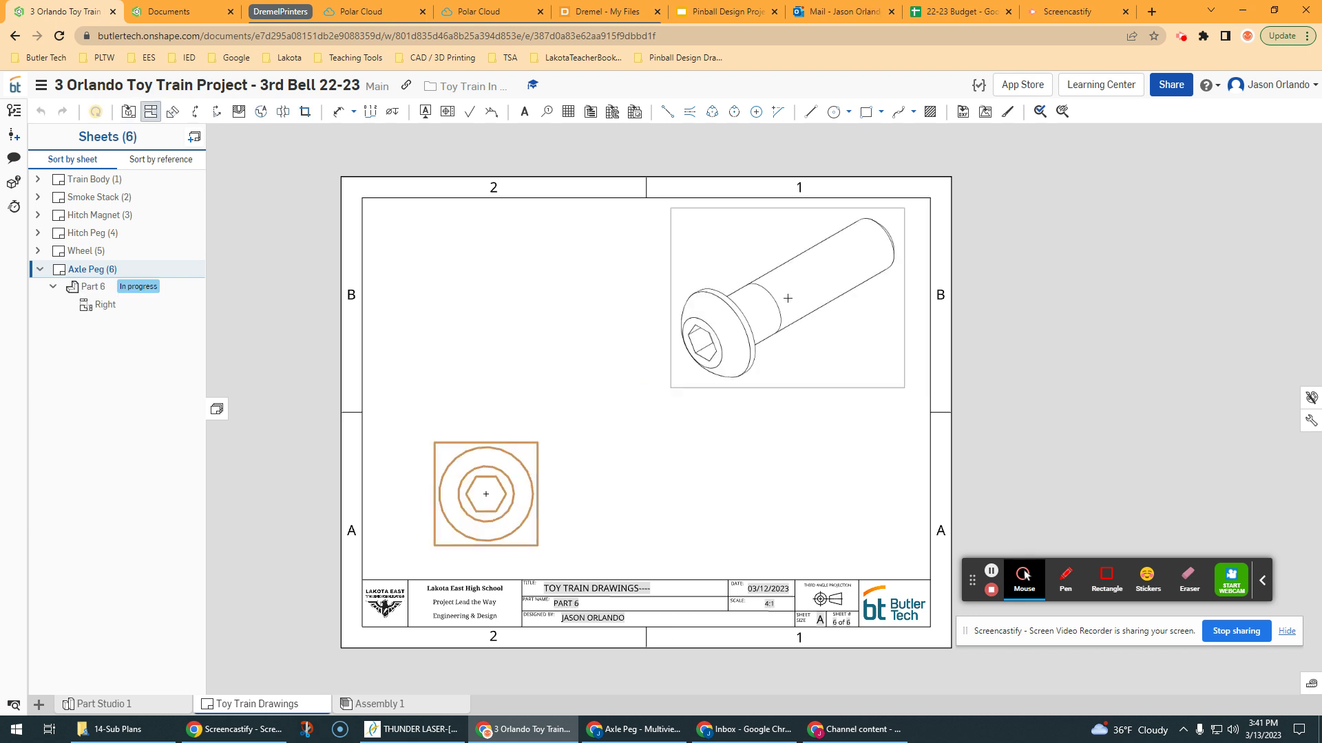
{"action": "left_click", "coordinate": [794, 302]}
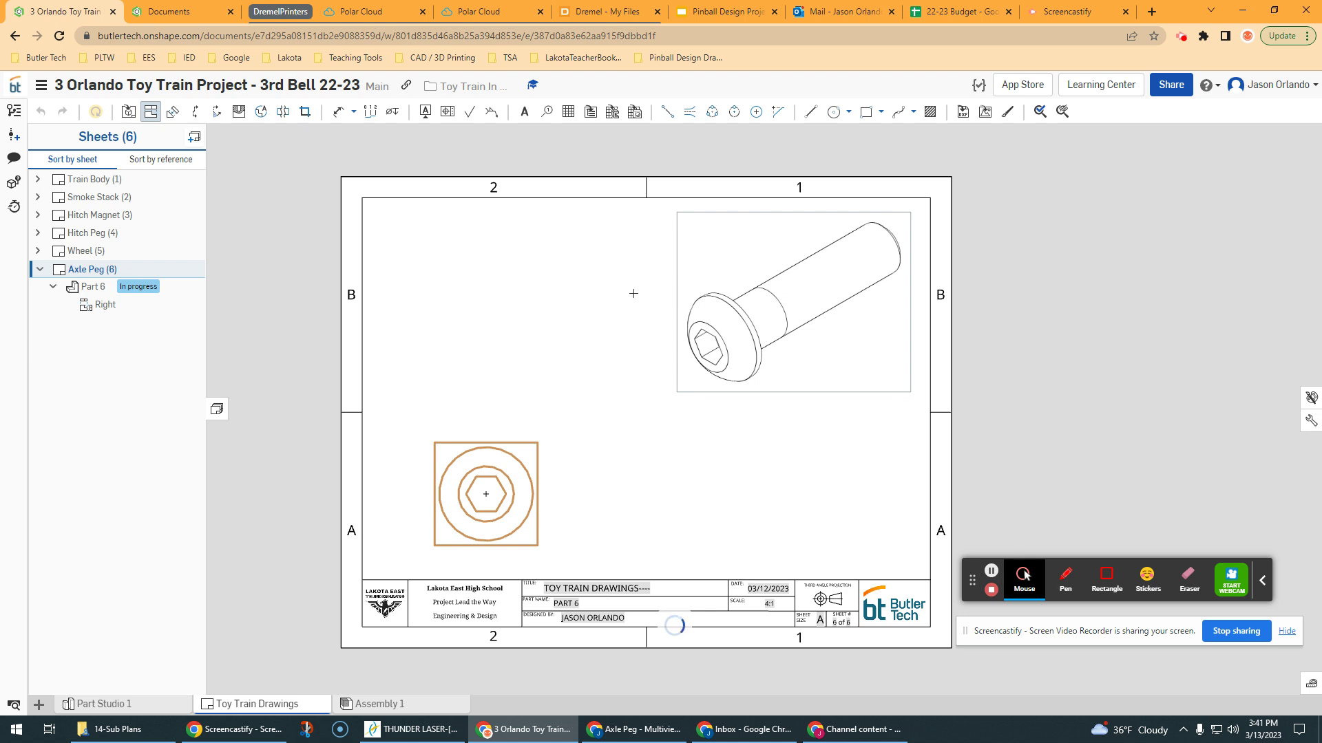
{"action": "key", "text": "Escape"}
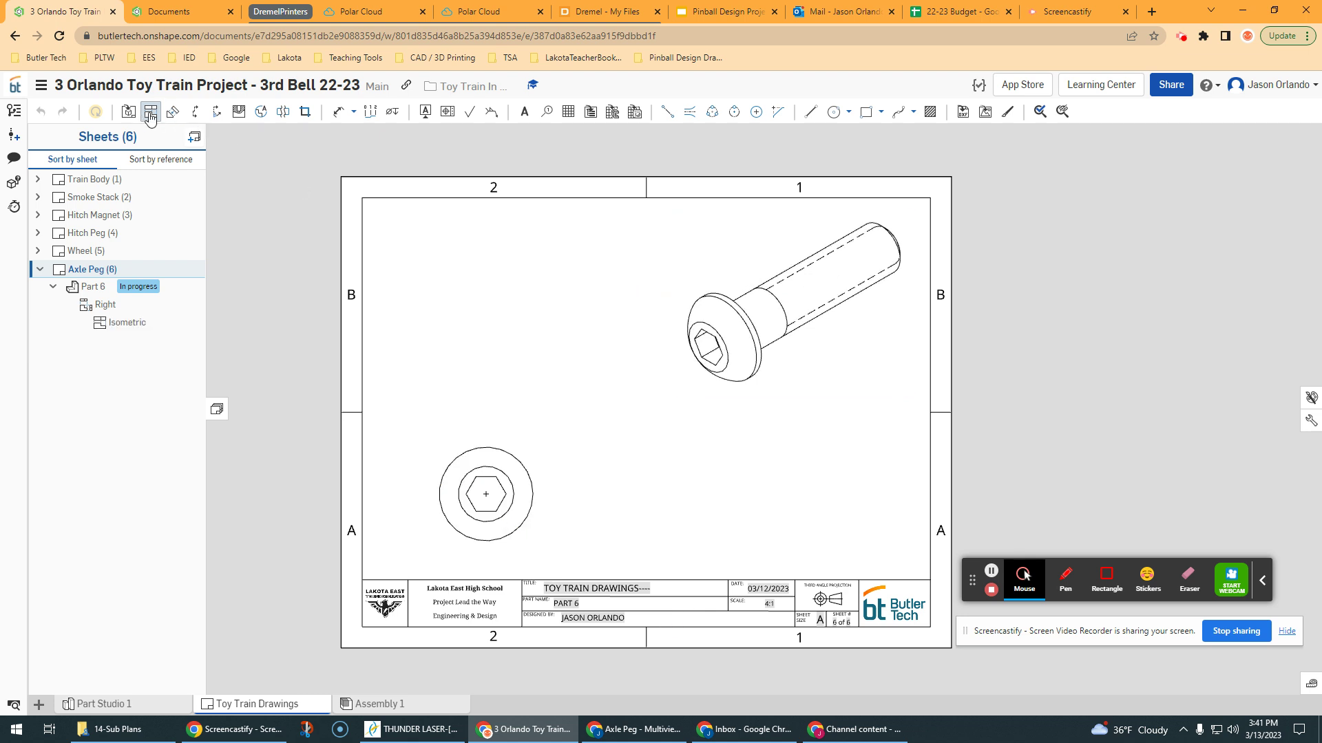
- Set the isometric view to shaded display via Show/hide
{"action": "right_click", "coordinate": [739, 281]}
{"action": "mouse_move", "coordinate": [778, 289]}
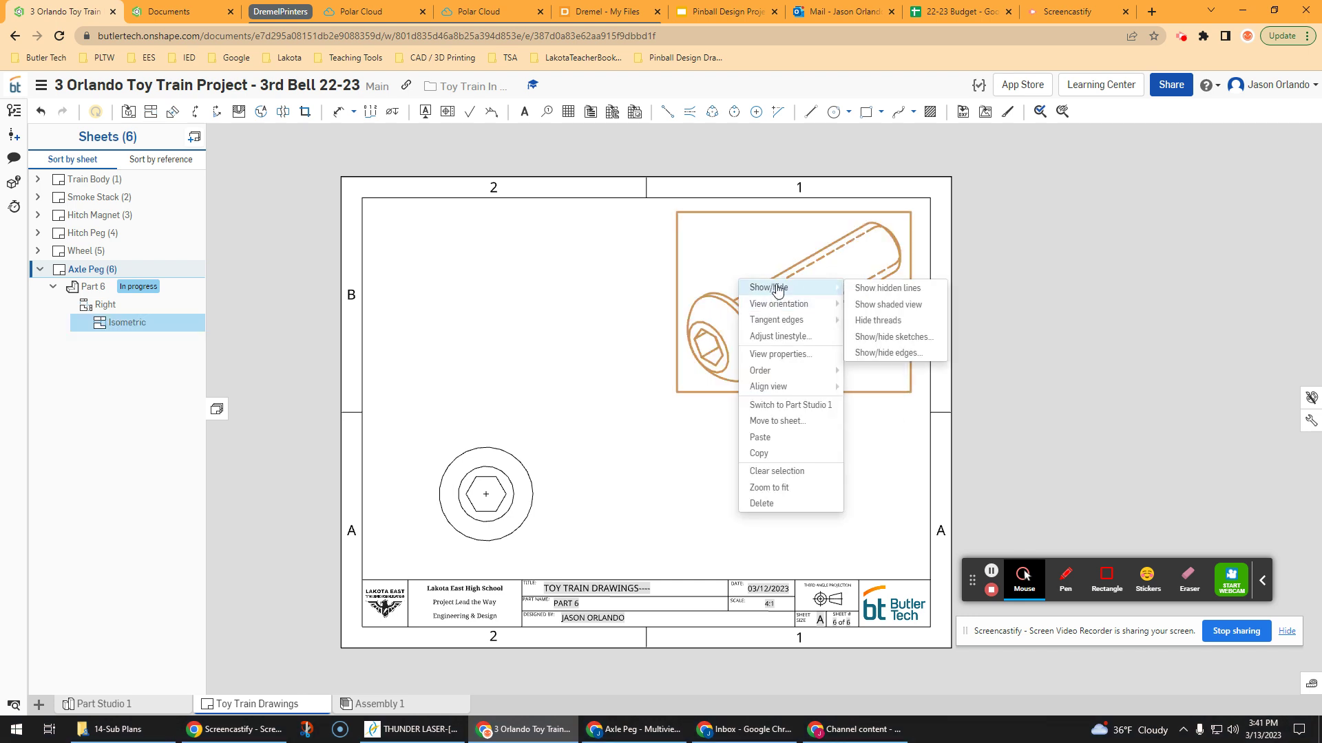
{"action": "left_click", "coordinate": [897, 307]}
{"action": "scroll", "coordinate": [722, 313], "scroll_direction": "up", "scroll_amount": 1}
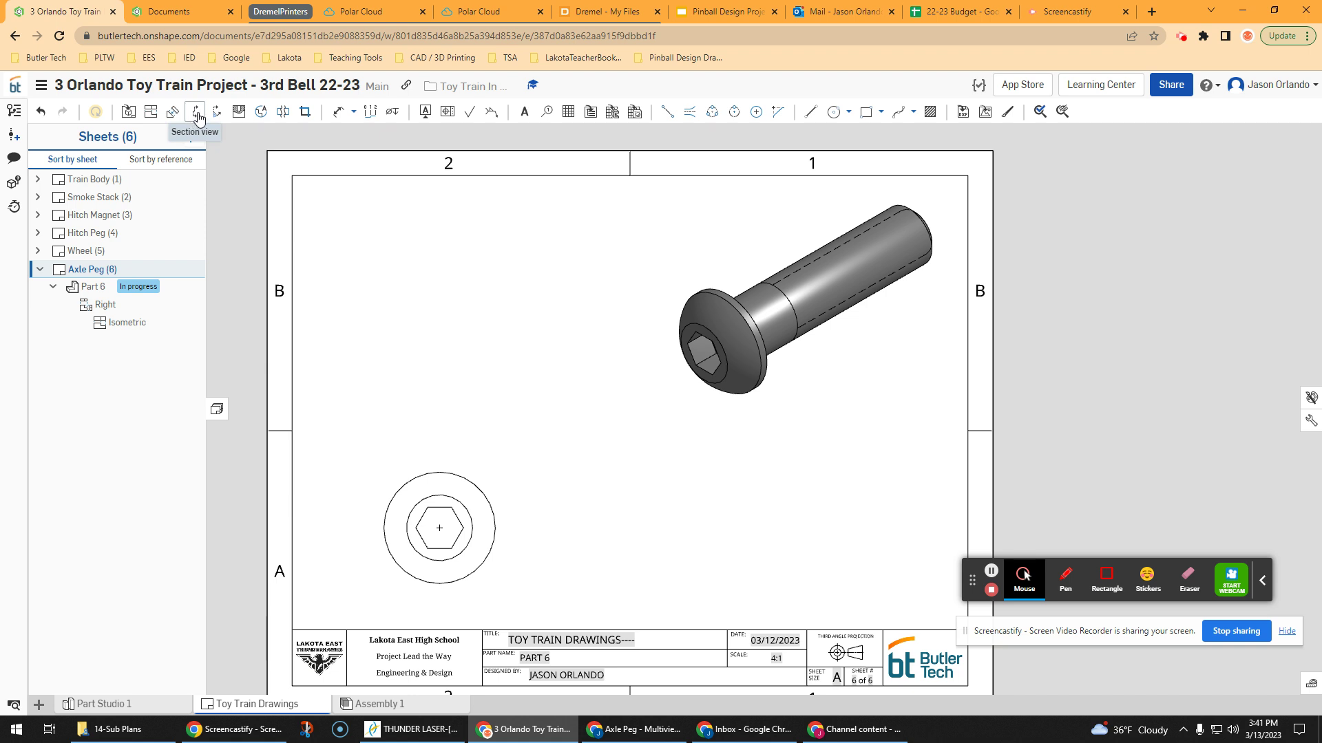
- Draw vertical section line D from hexagon centre to outer edge; place Section D-D at right
{"action": "left_click", "coordinate": [196, 114]}
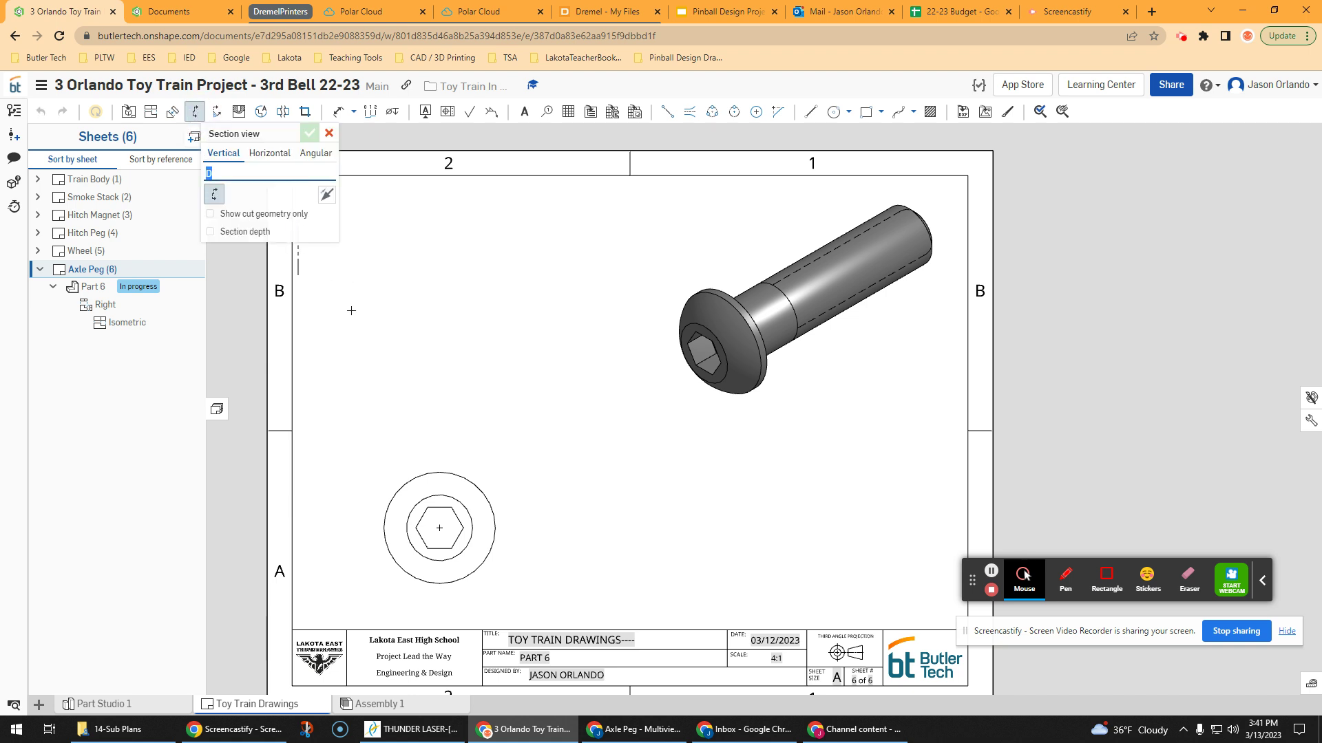
{"action": "scroll", "coordinate": [408, 482], "scroll_direction": "up", "scroll_amount": 5}
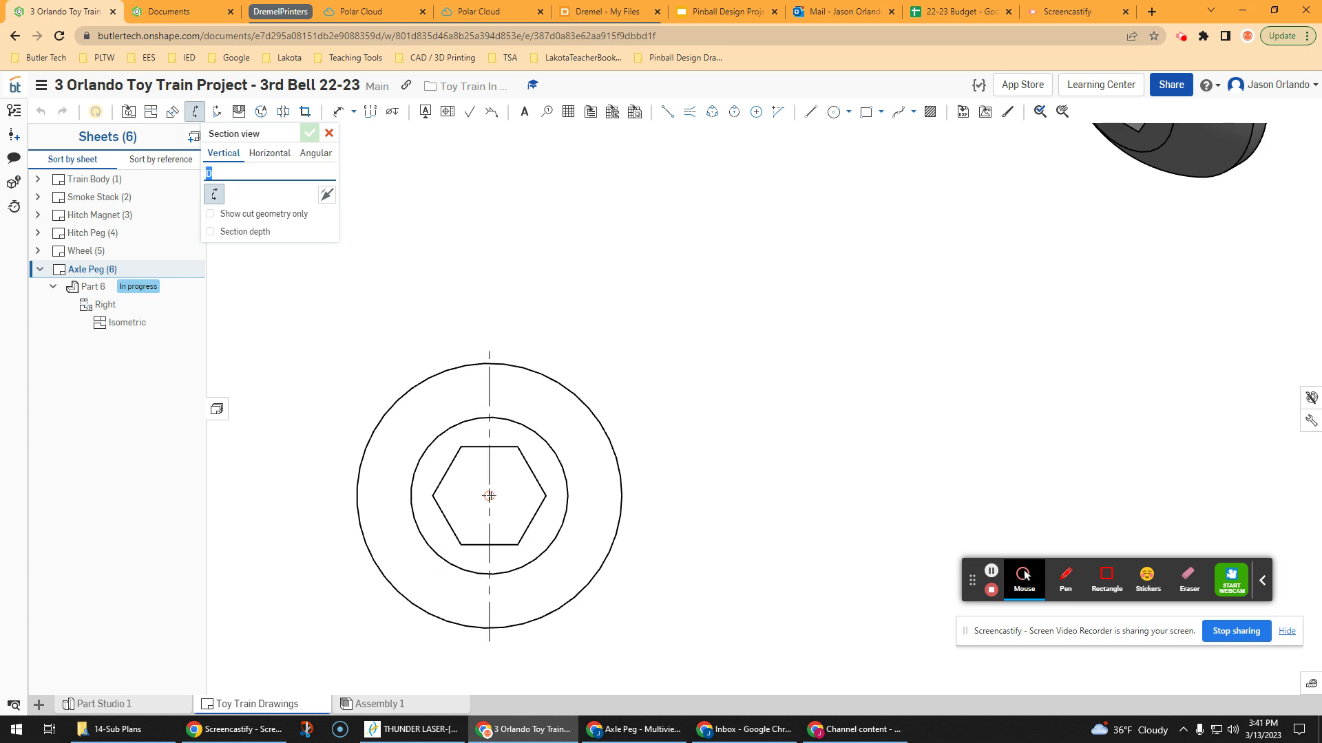
{"action": "left_click", "coordinate": [489, 496]}
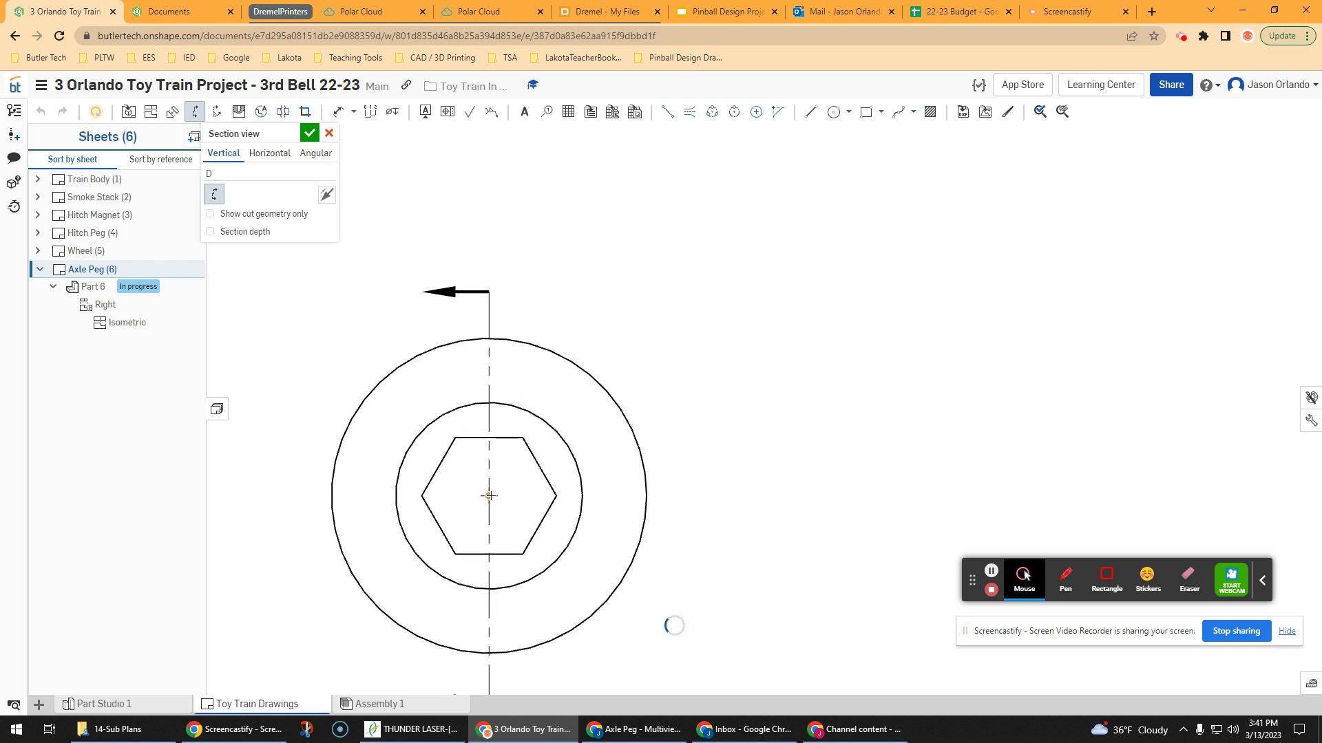
{"action": "scroll", "coordinate": [488, 495], "scroll_direction": "up", "scroll_amount": 5}
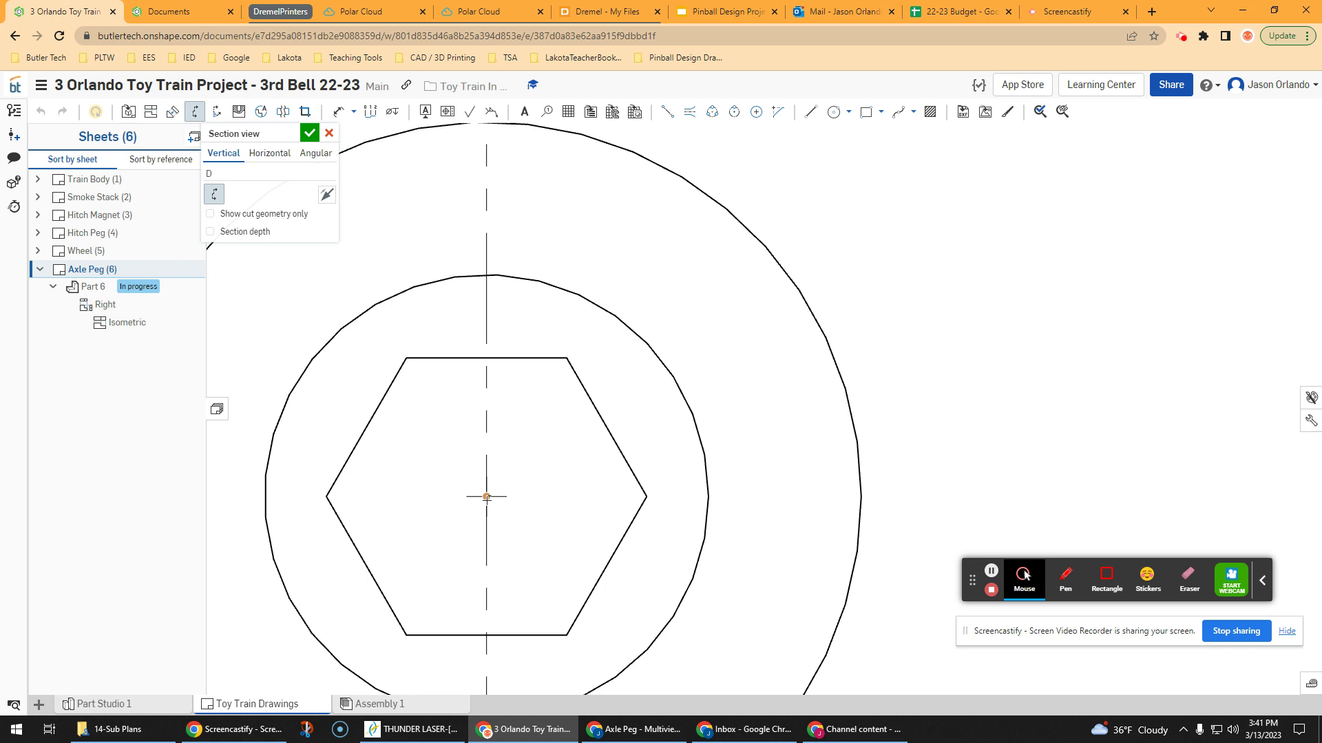
{"action": "scroll", "coordinate": [486, 496], "scroll_direction": "up", "scroll_amount": 1}
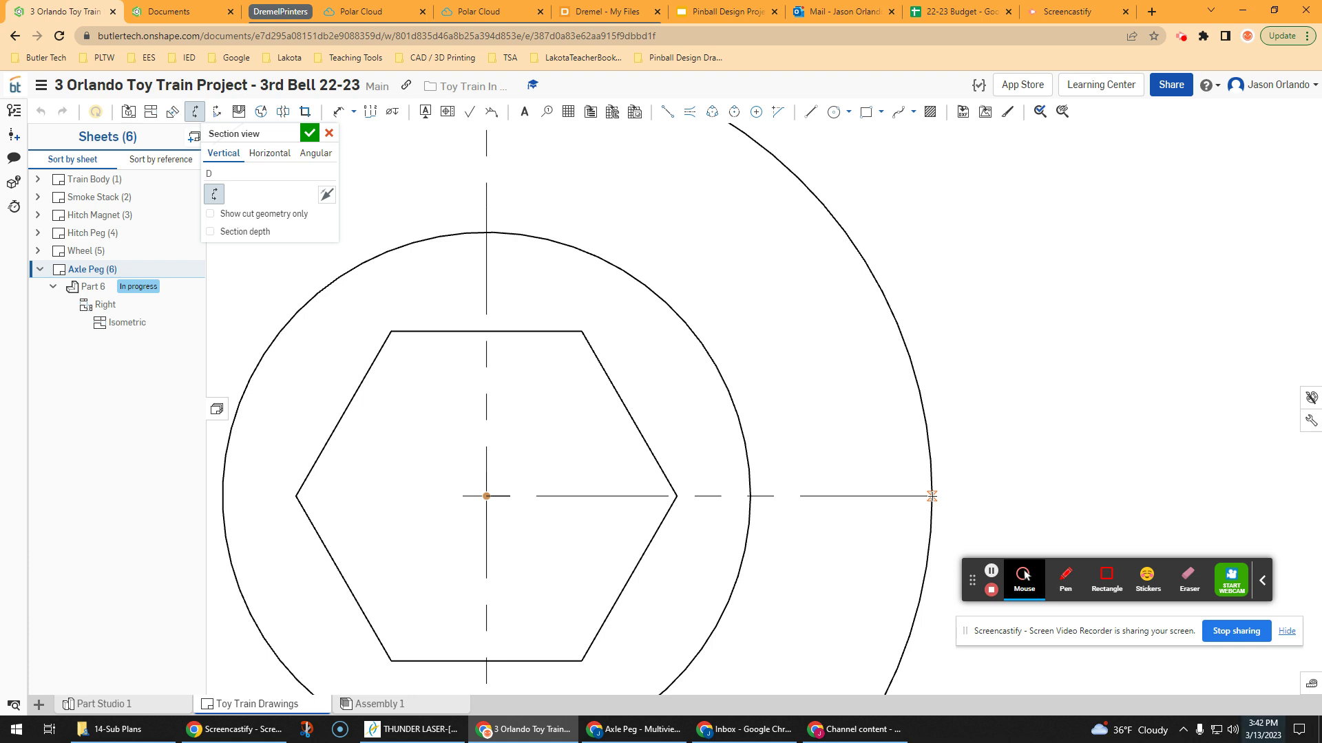
{"action": "left_click", "coordinate": [931, 496]}
{"action": "scroll", "coordinate": [923, 496], "scroll_direction": "down", "scroll_amount": 8}
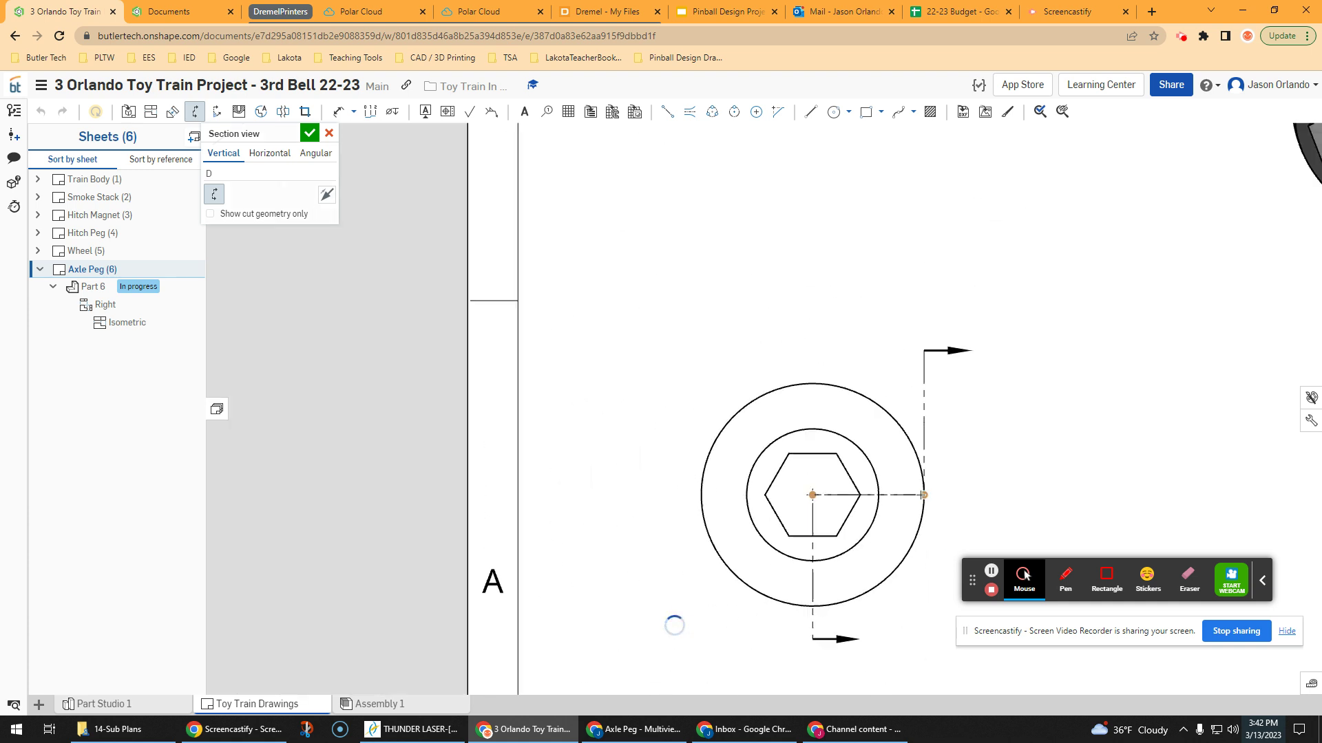
{"action": "middle_click_drag", "start_coordinate": [972, 485], "coordinate": [630, 456]}
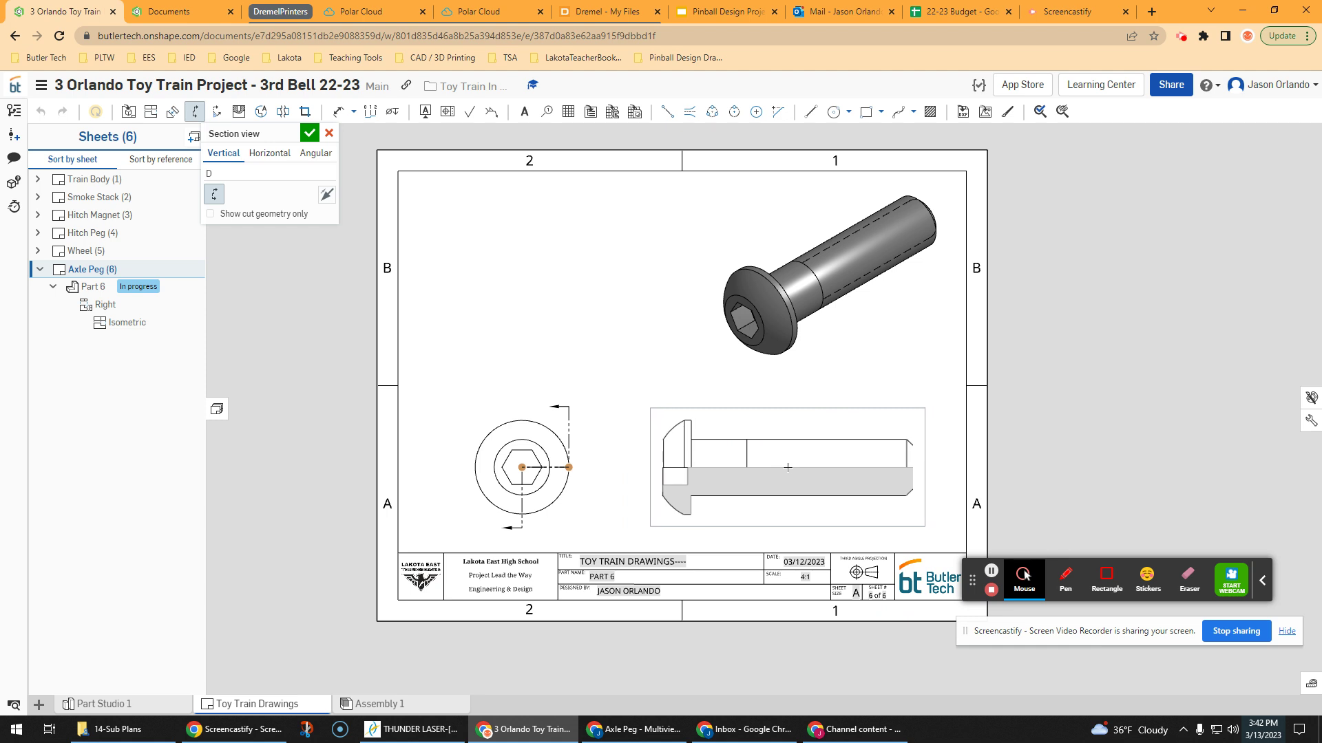
{"action": "left_click", "coordinate": [787, 467]}
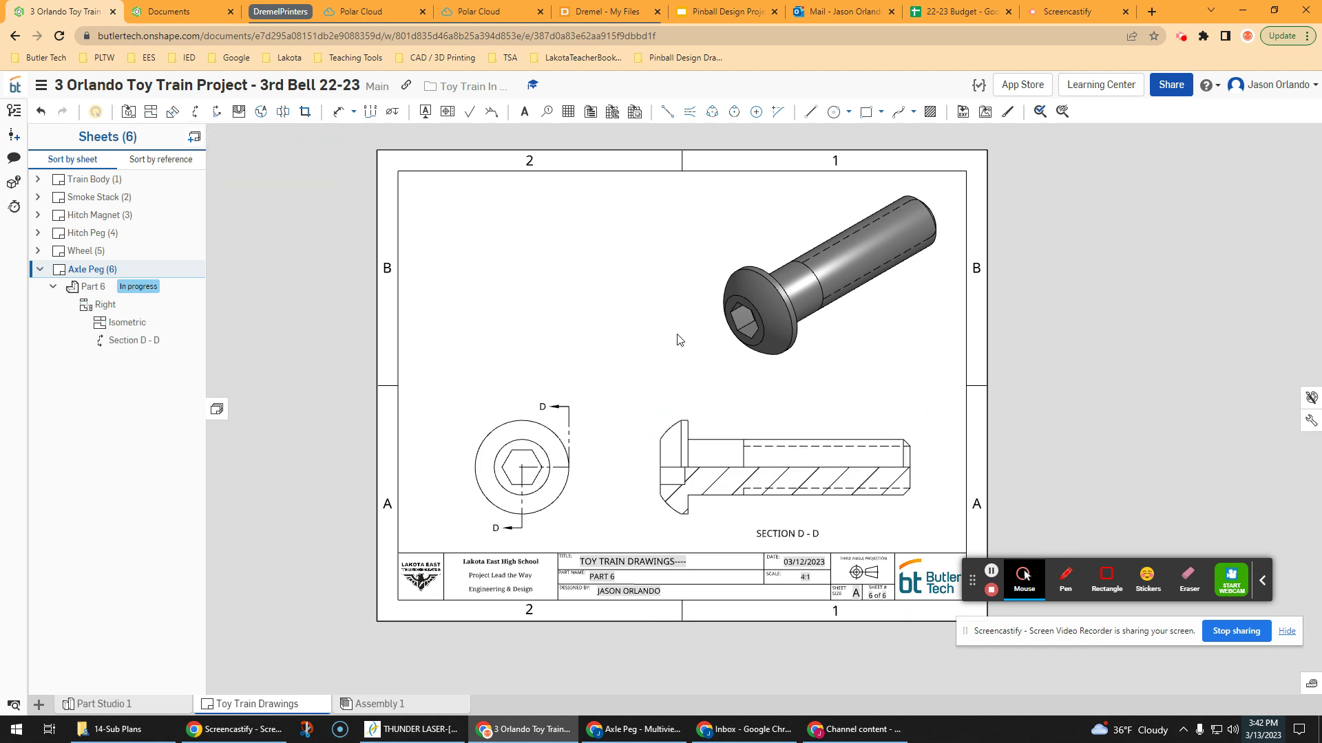
- Nudge the head view up-left and the Section D-D view slightly right
{"action": "left_click", "coordinate": [854, 279]}
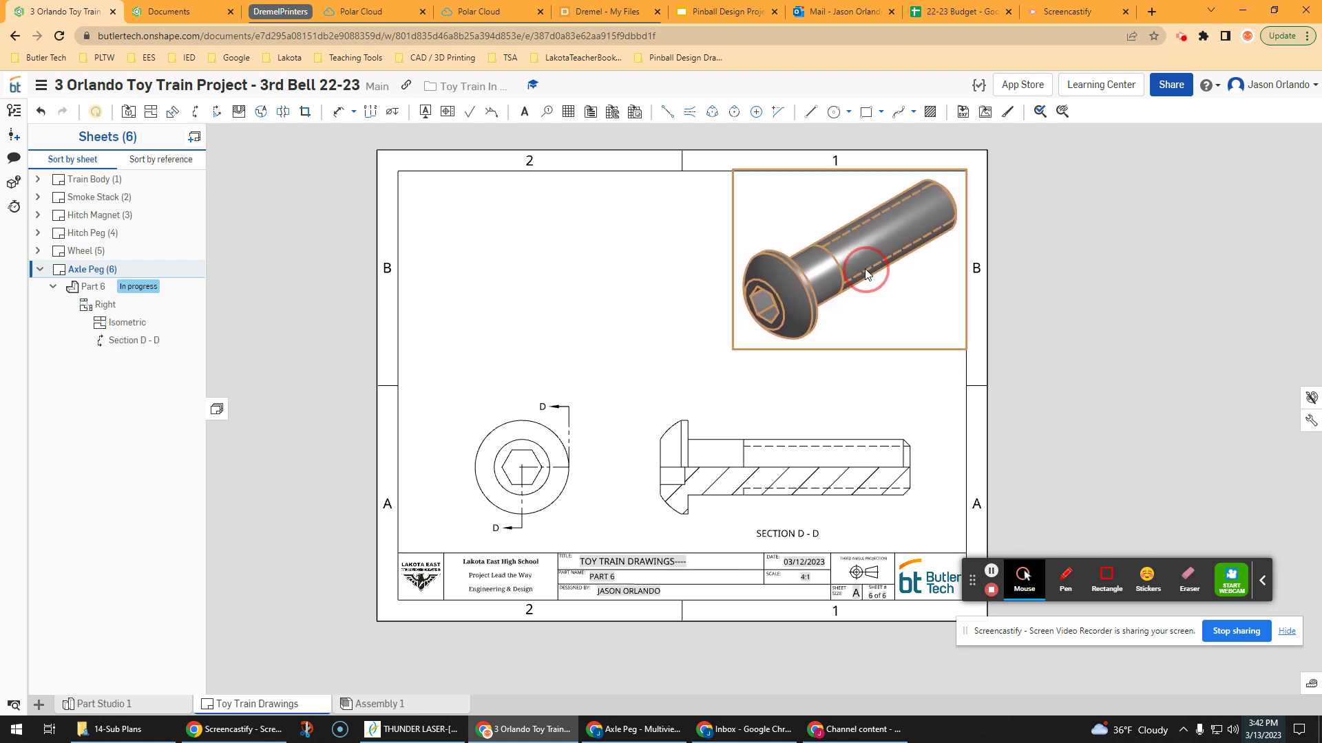
{"action": "key", "text": "Escape"}
{"action": "left_click_drag", "start_coordinate": [501, 417], "coordinate": [494, 399]}
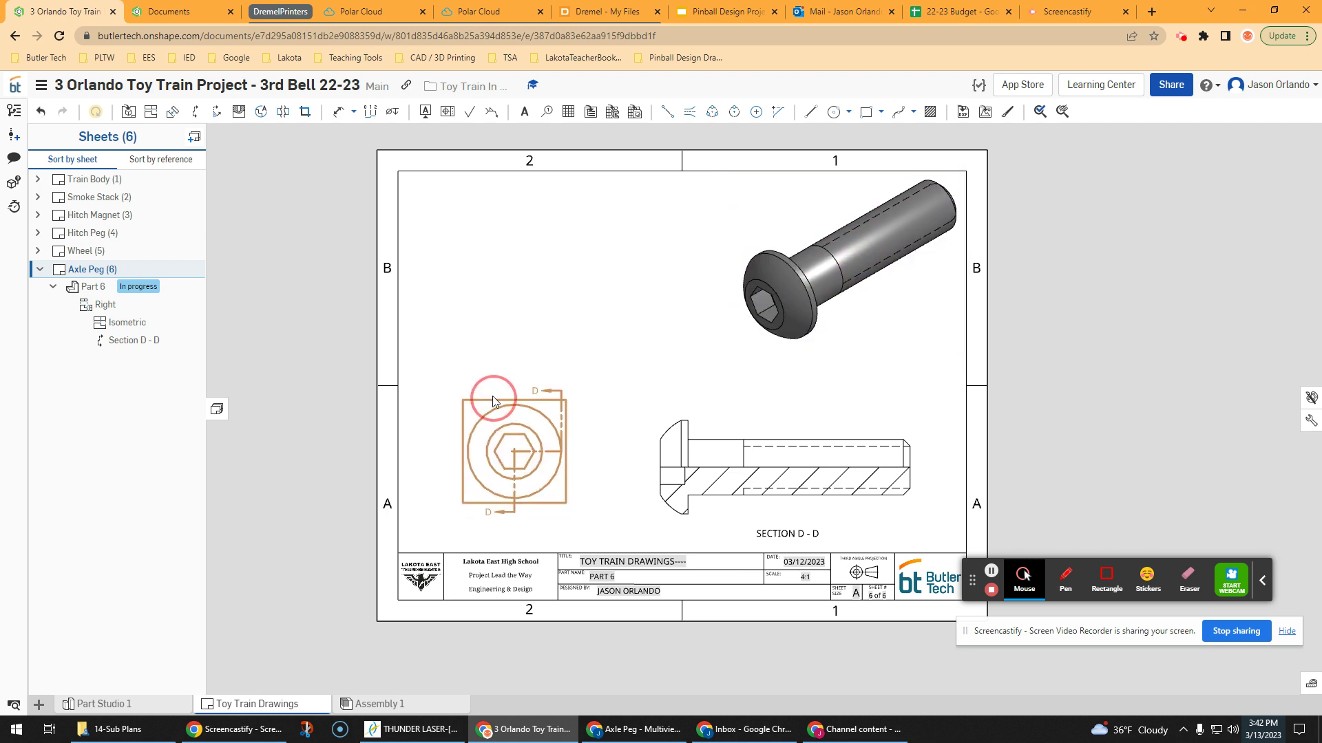
{"action": "left_click_drag", "start_coordinate": [849, 405], "coordinate": [857, 475]}
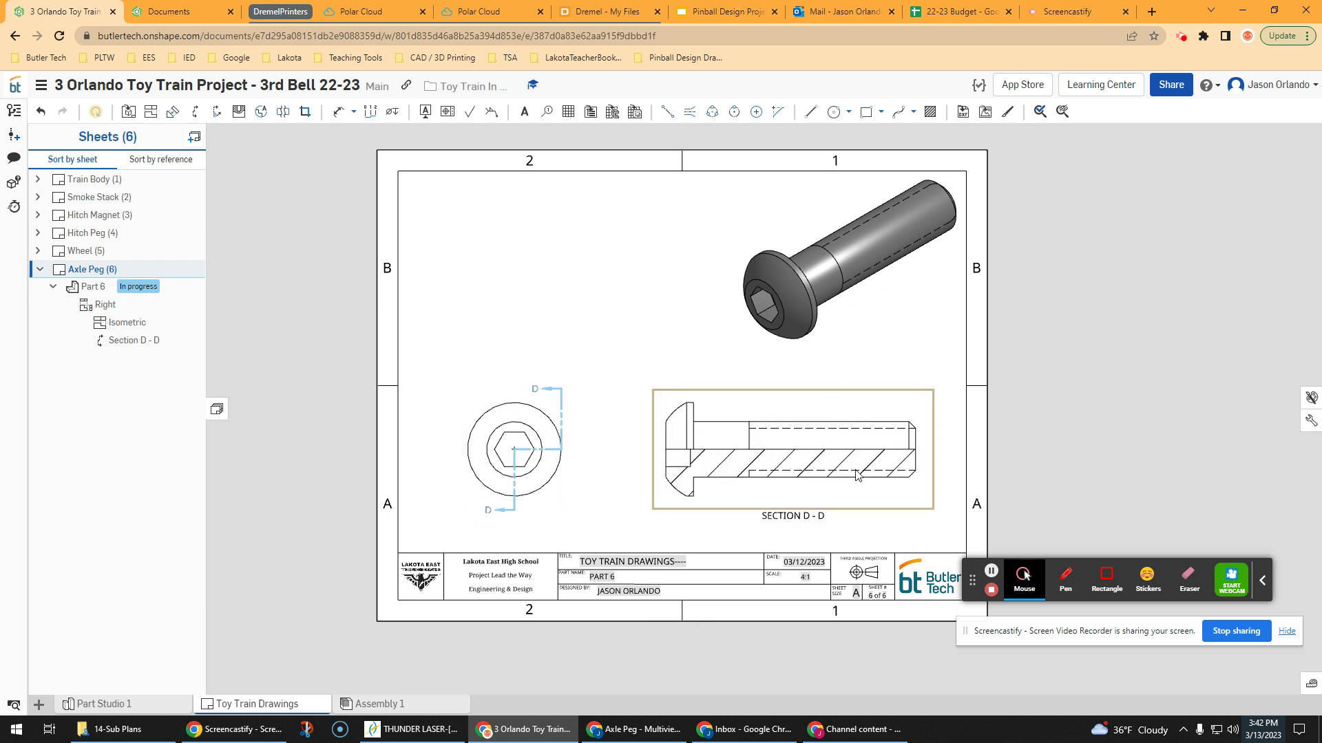
- Centre the SECTION D - D label under the section view and review the sheet
{"action": "left_click", "coordinate": [802, 523]}
{"action": "mouse_move", "coordinate": [802, 524]}
{"action": "left_mouse_down"}
{"action": "mouse_move", "coordinate": [857, 523]}
{"action": "mouse_move", "coordinate": [812, 524]}
{"action": "left_mouse_up"}
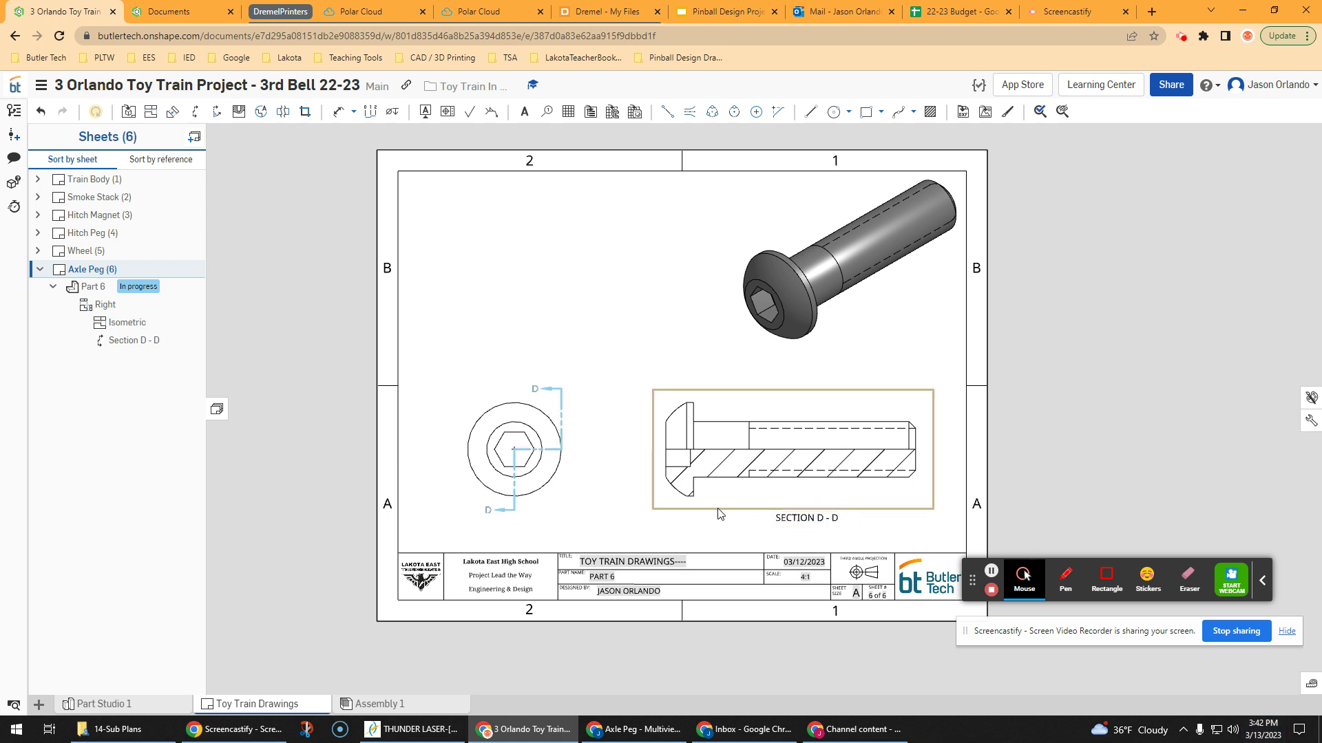
{"action": "scroll", "coordinate": [778, 509], "scroll_direction": "up", "scroll_amount": 4}
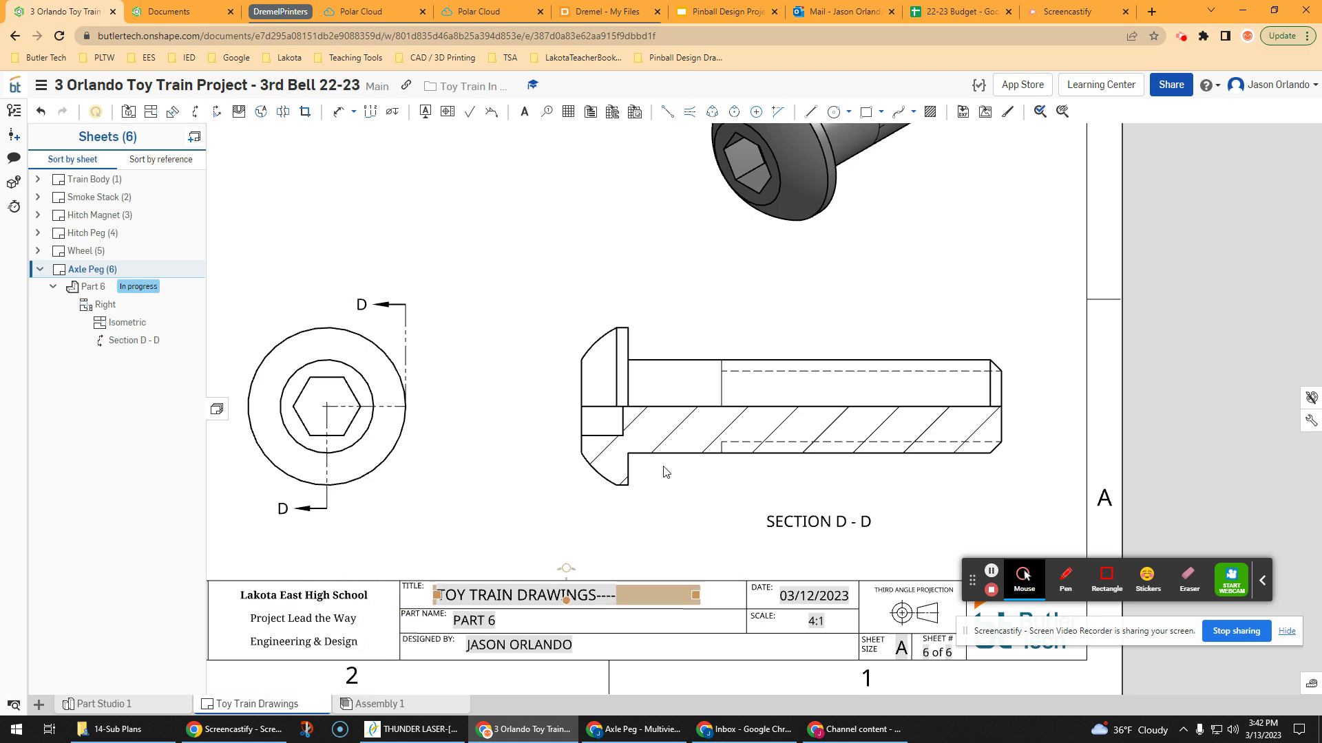
{"action": "scroll", "coordinate": [623, 316], "scroll_direction": "down", "scroll_amount": 3}
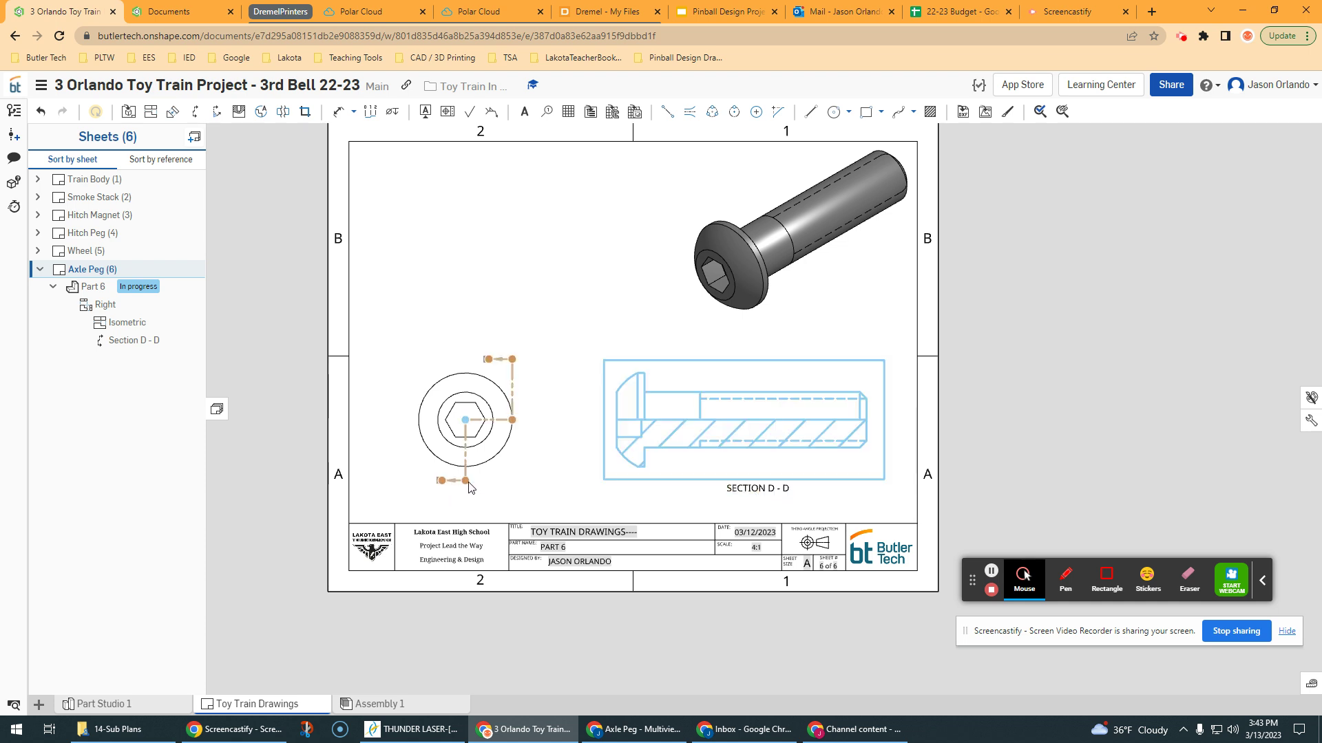
{"action": "scroll", "coordinate": [527, 421], "scroll_direction": "up", "scroll_amount": 1}
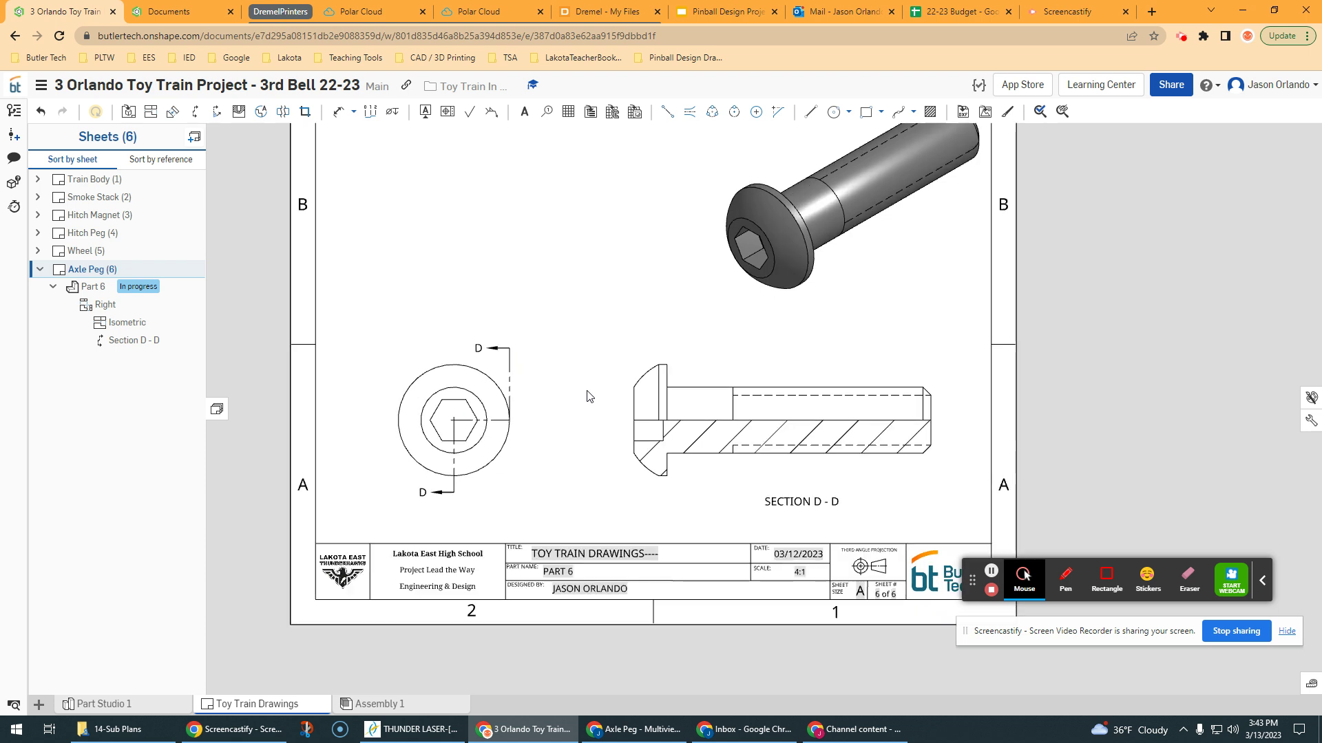
{"action": "scroll", "coordinate": [589, 413], "scroll_direction": "up", "scroll_amount": 1}
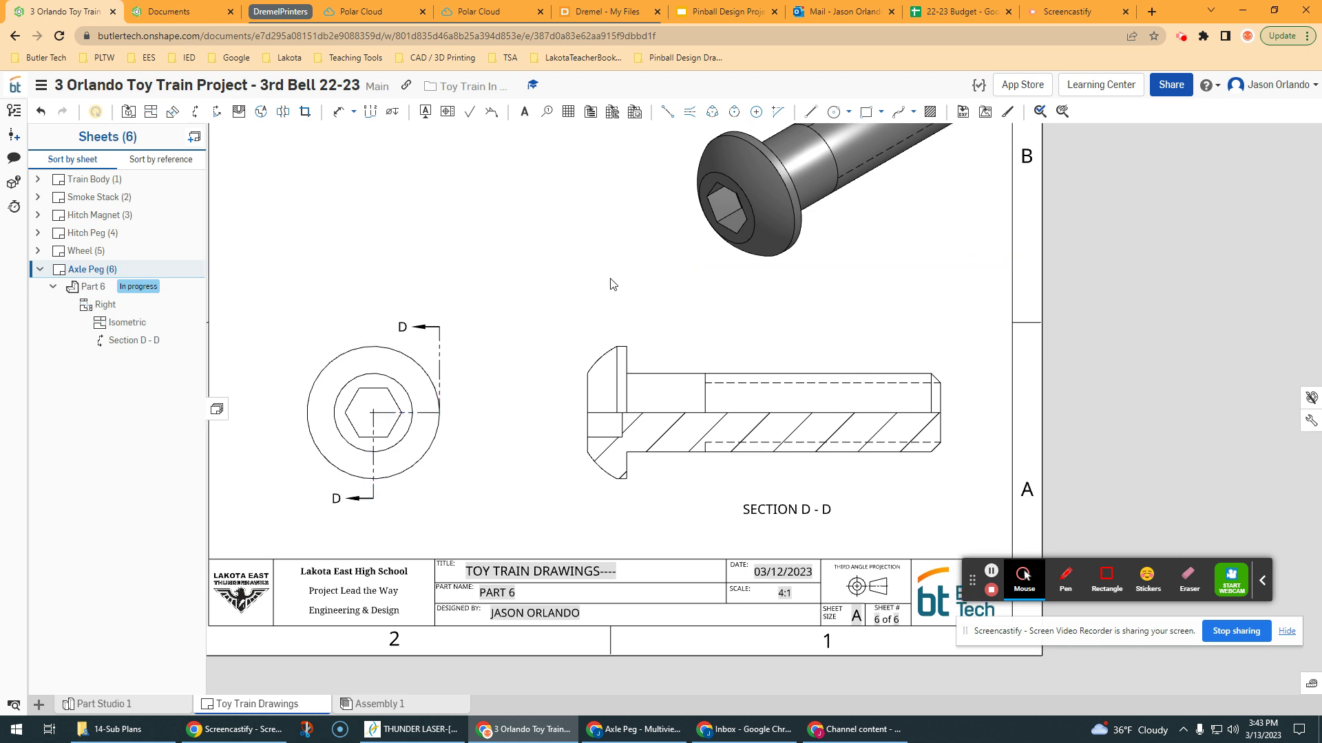
- Dimension the section's 1.125 overall length and 1.000 shank length above the view
{"action": "left_click", "coordinate": [342, 114]}
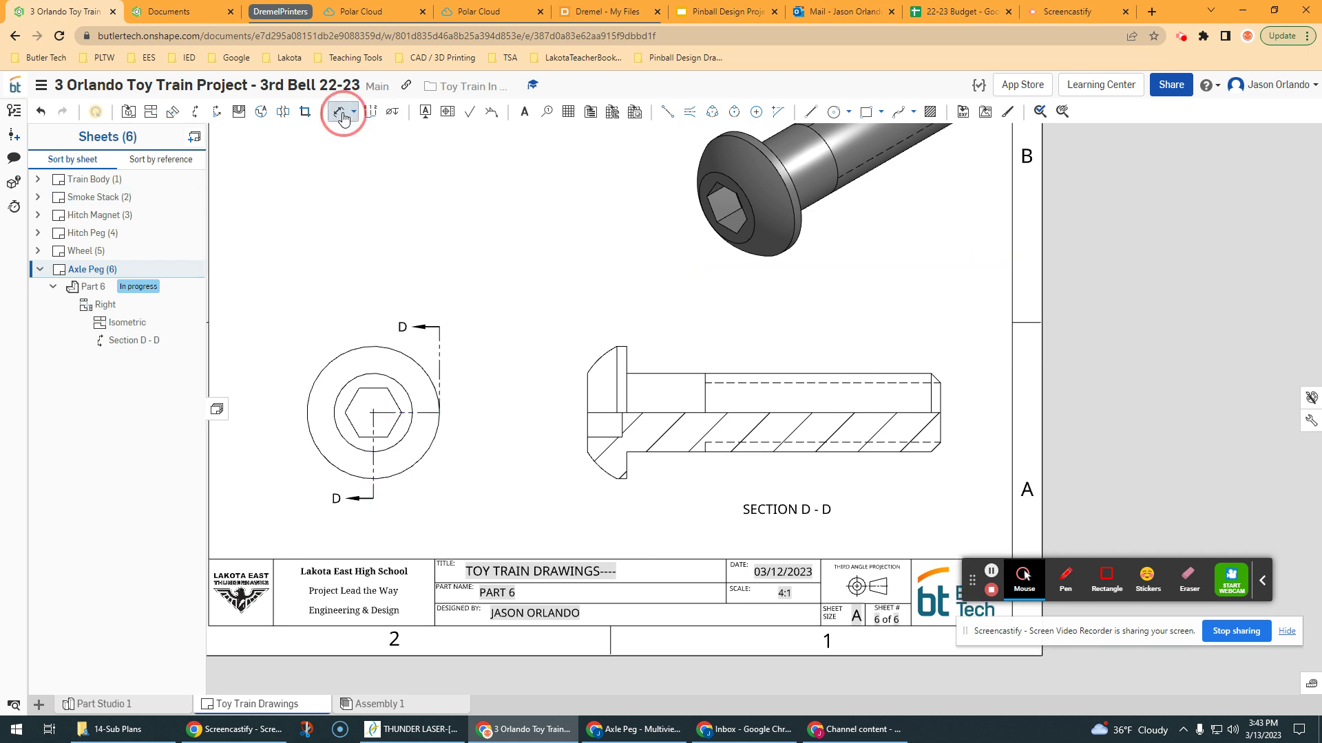
{"action": "left_click", "coordinate": [587, 387]}
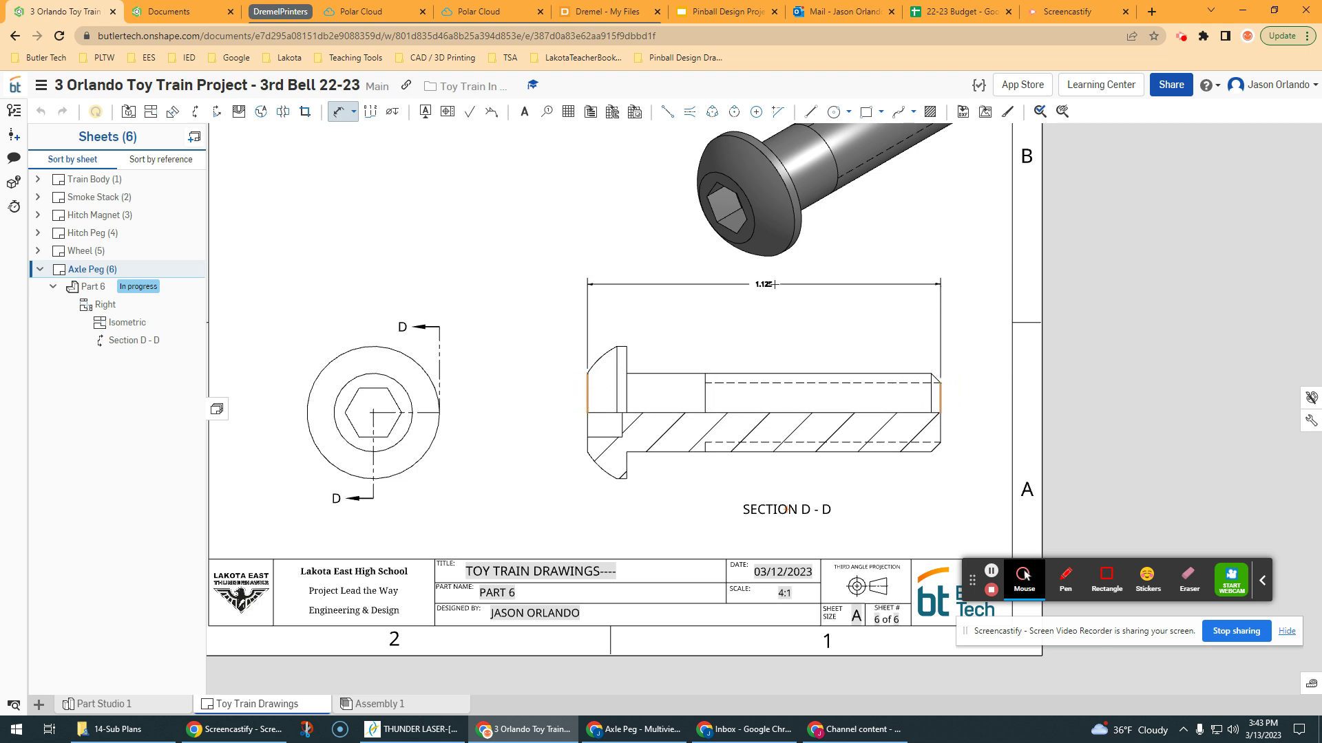
{"action": "left_click", "coordinate": [775, 285]}
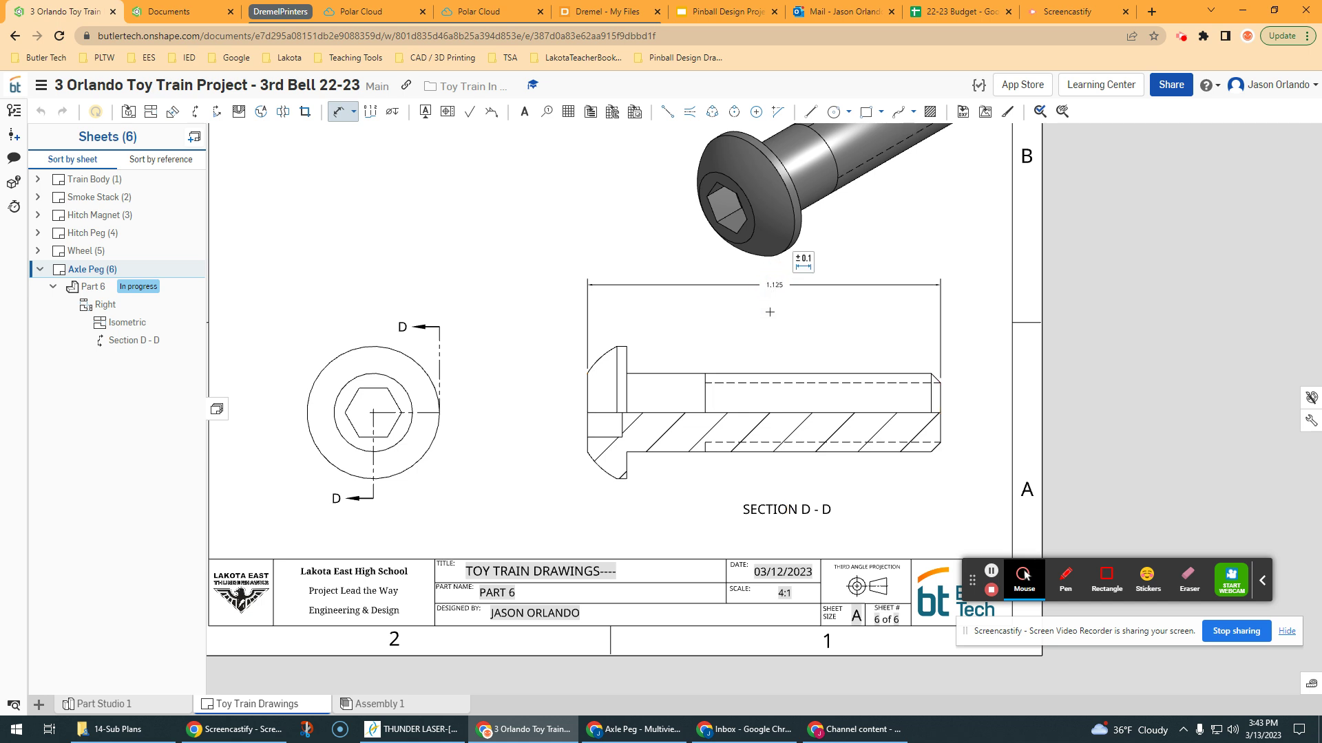
{"action": "scroll", "coordinate": [923, 396], "scroll_direction": "up", "scroll_amount": 1}
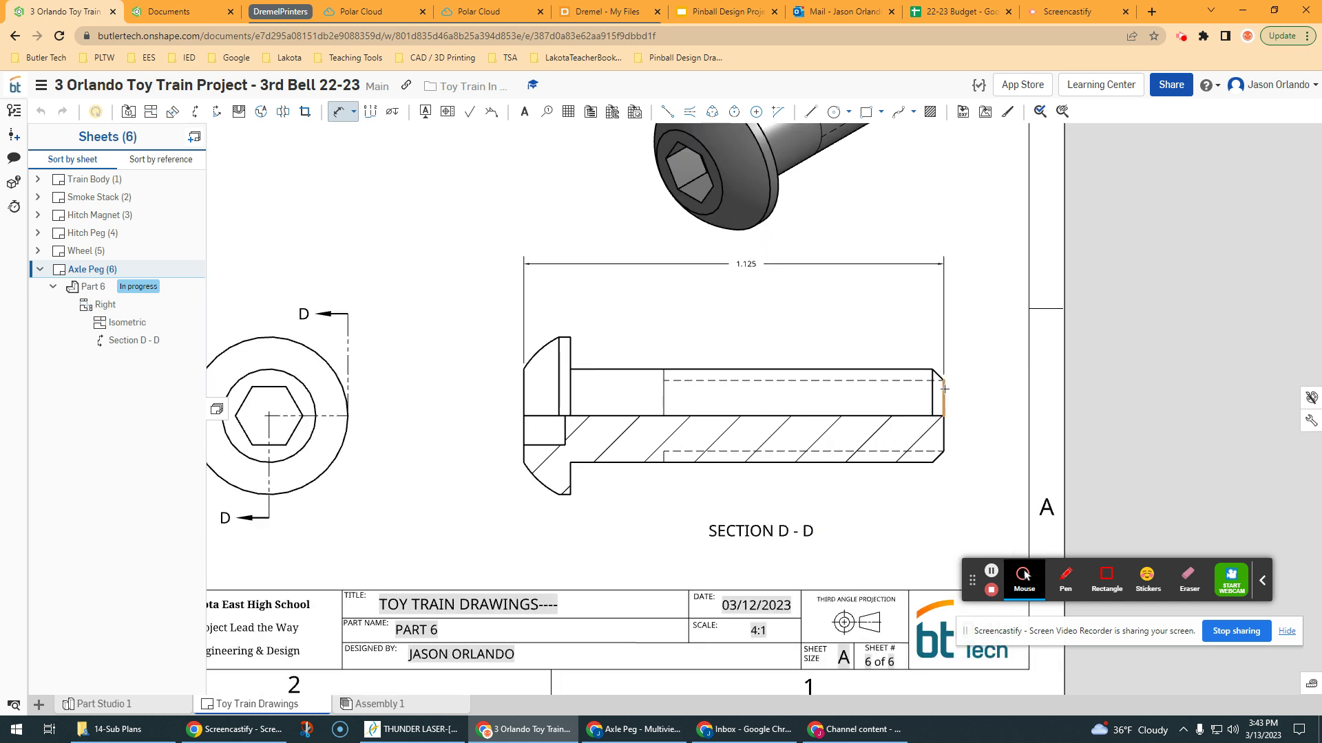
{"action": "left_click", "coordinate": [939, 396]}
{"action": "left_click", "coordinate": [570, 353]}
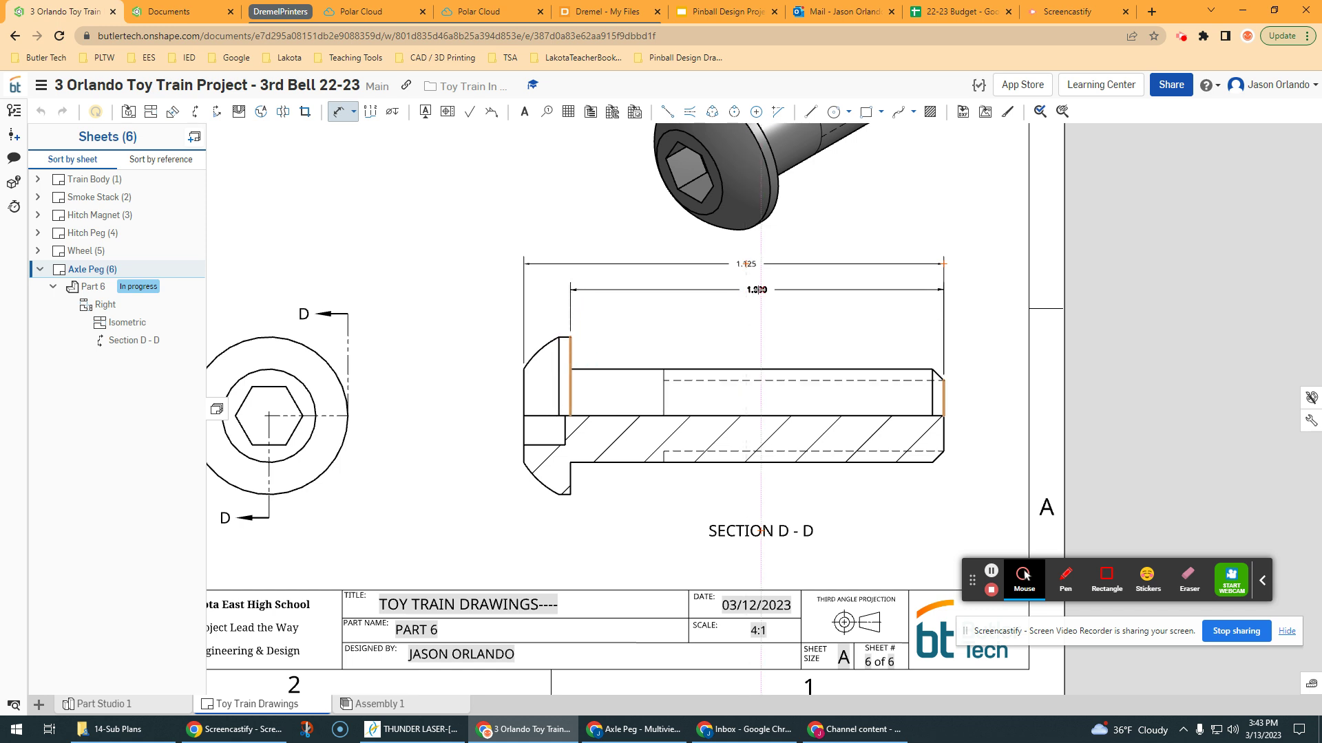
{"action": "left_click", "coordinate": [757, 290]}
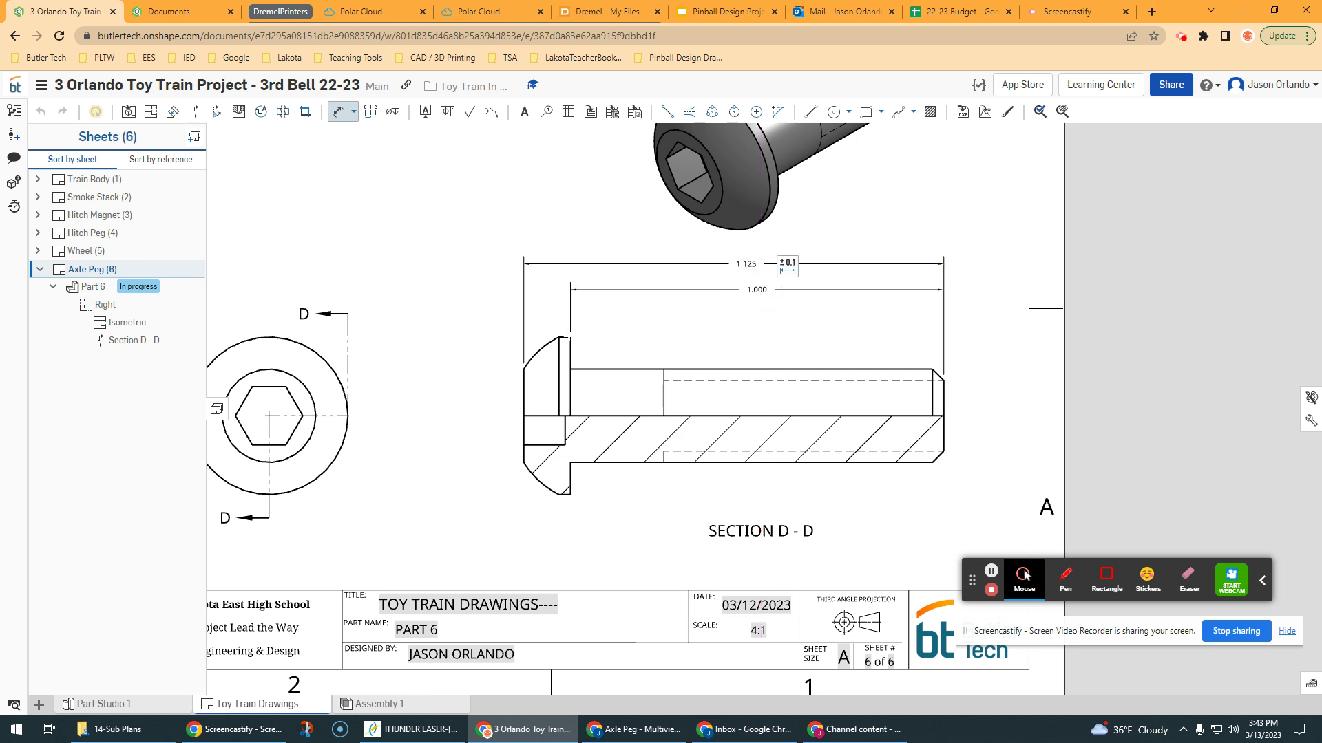
- Add the .031 head-gap dimension above the head, outside the gap
{"action": "scroll", "coordinate": [536, 345], "scroll_direction": "up", "scroll_amount": 3}
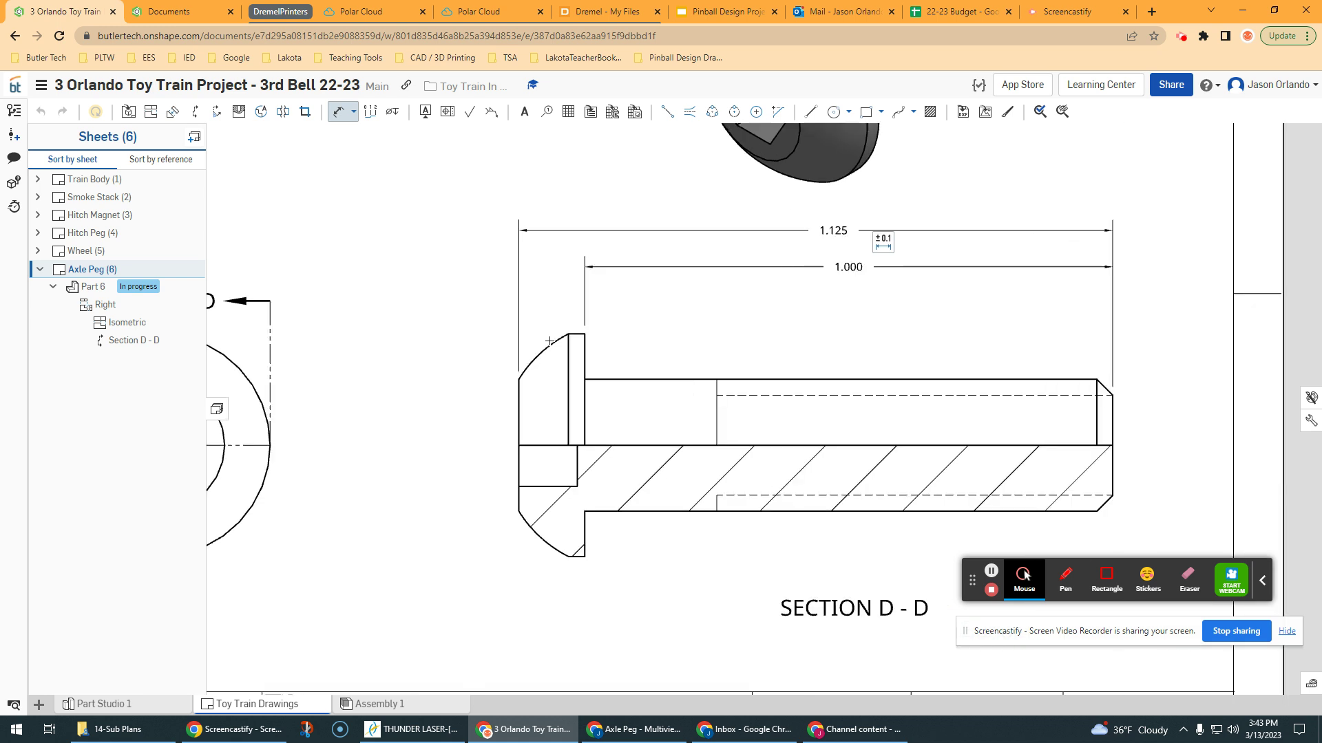
{"action": "left_click", "coordinate": [569, 349]}
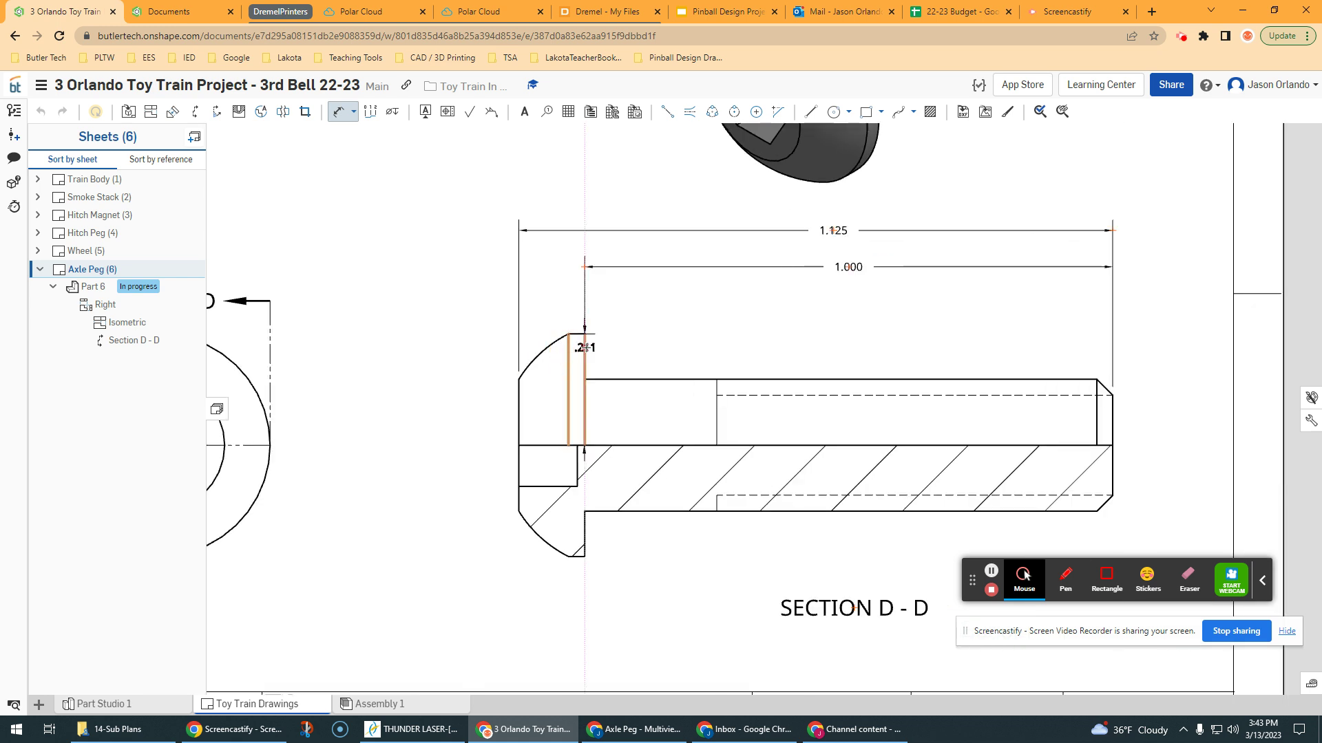
{"action": "left_click", "coordinate": [584, 347]}
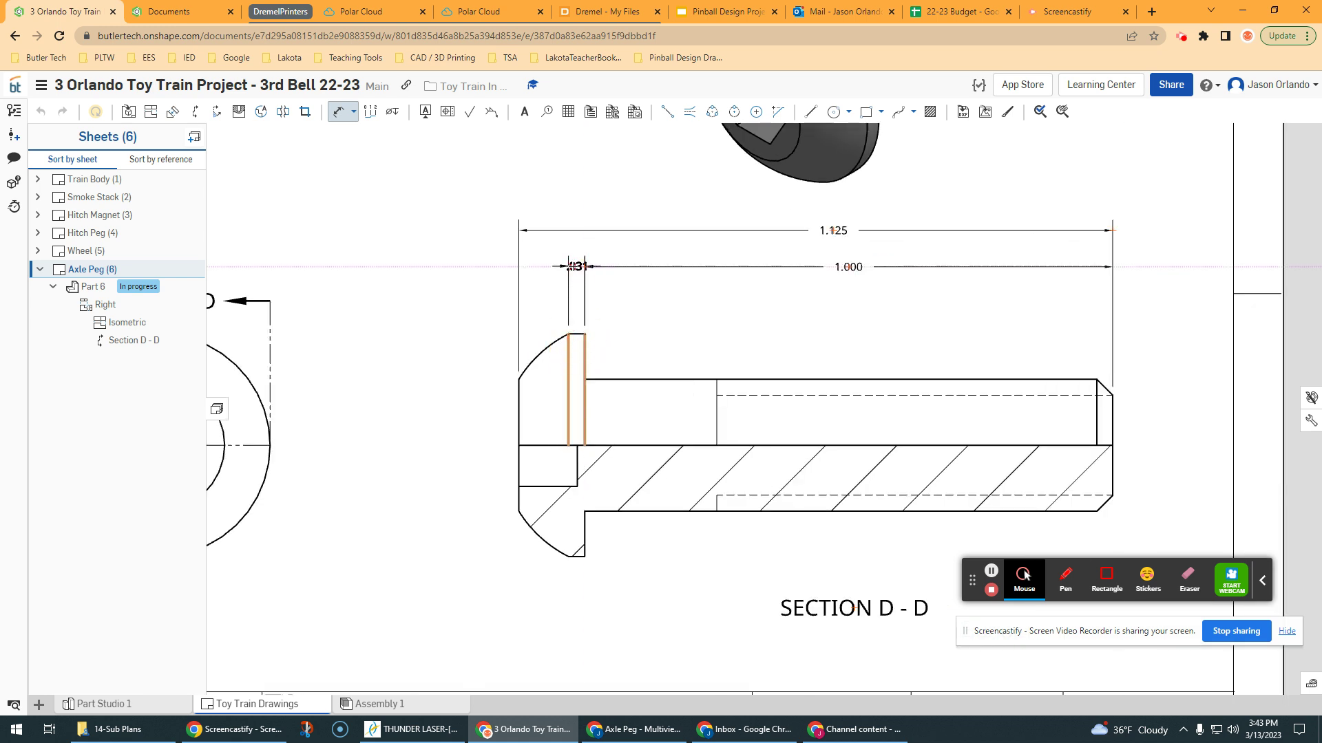
{"action": "scroll", "coordinate": [568, 266], "scroll_direction": "up", "scroll_amount": 4}
{"action": "scroll", "coordinate": [558, 268], "scroll_direction": "down", "scroll_amount": 1}
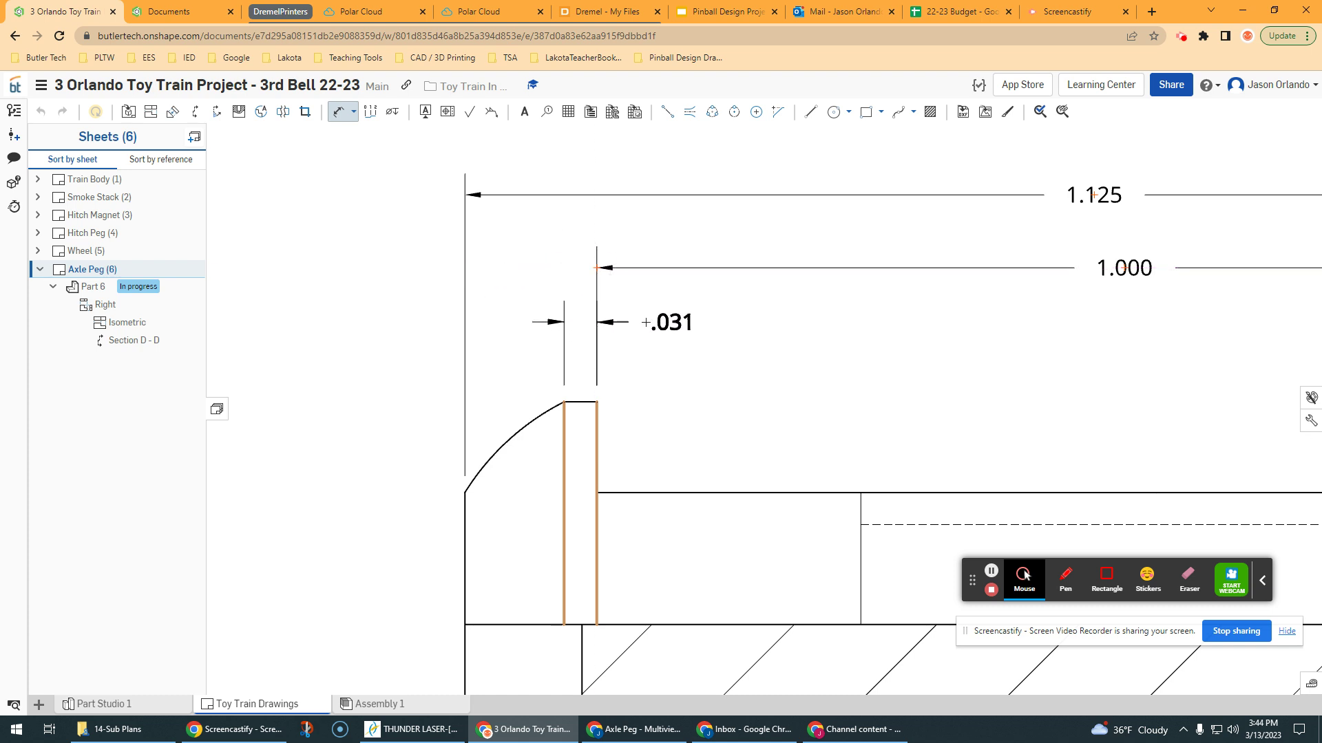
{"action": "left_click", "coordinate": [650, 323]}
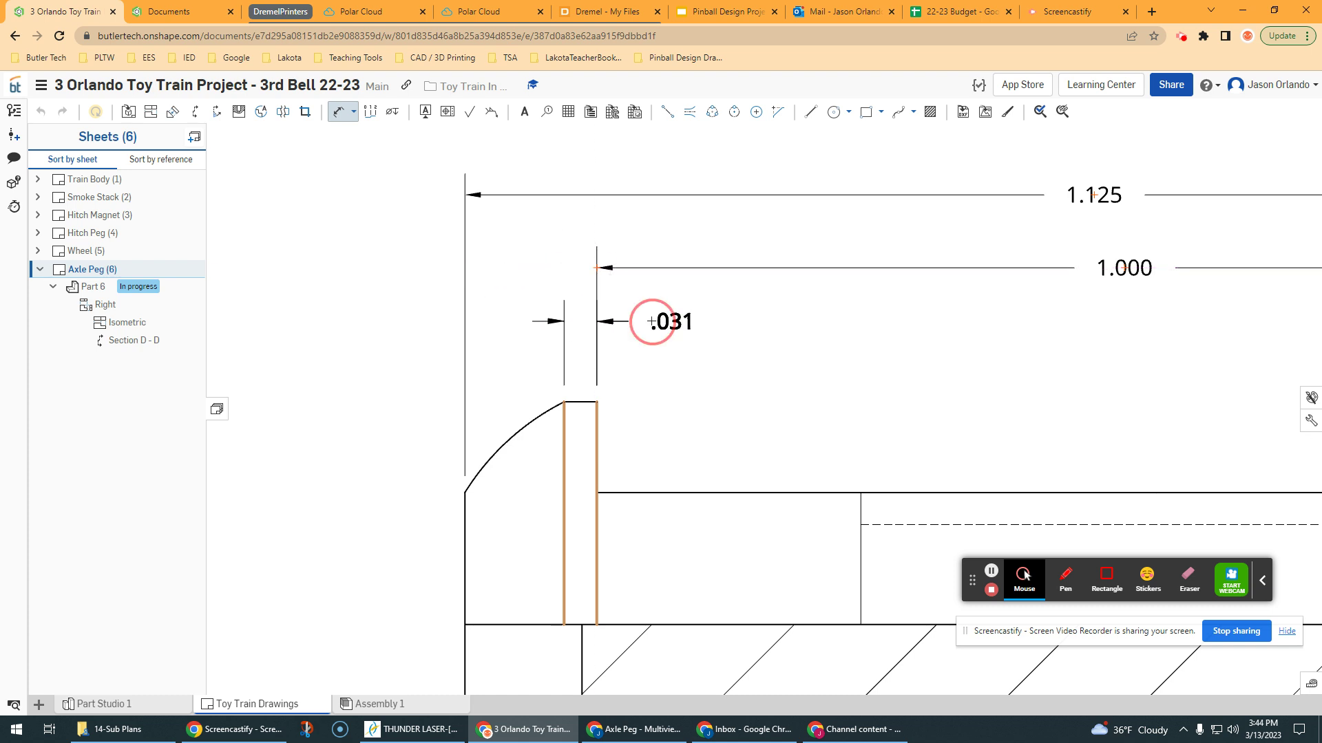
{"action": "scroll", "coordinate": [650, 318], "scroll_direction": "down", "scroll_amount": 5}
{"action": "middle_click_drag", "start_coordinate": [743, 339], "coordinate": [621, 310]}
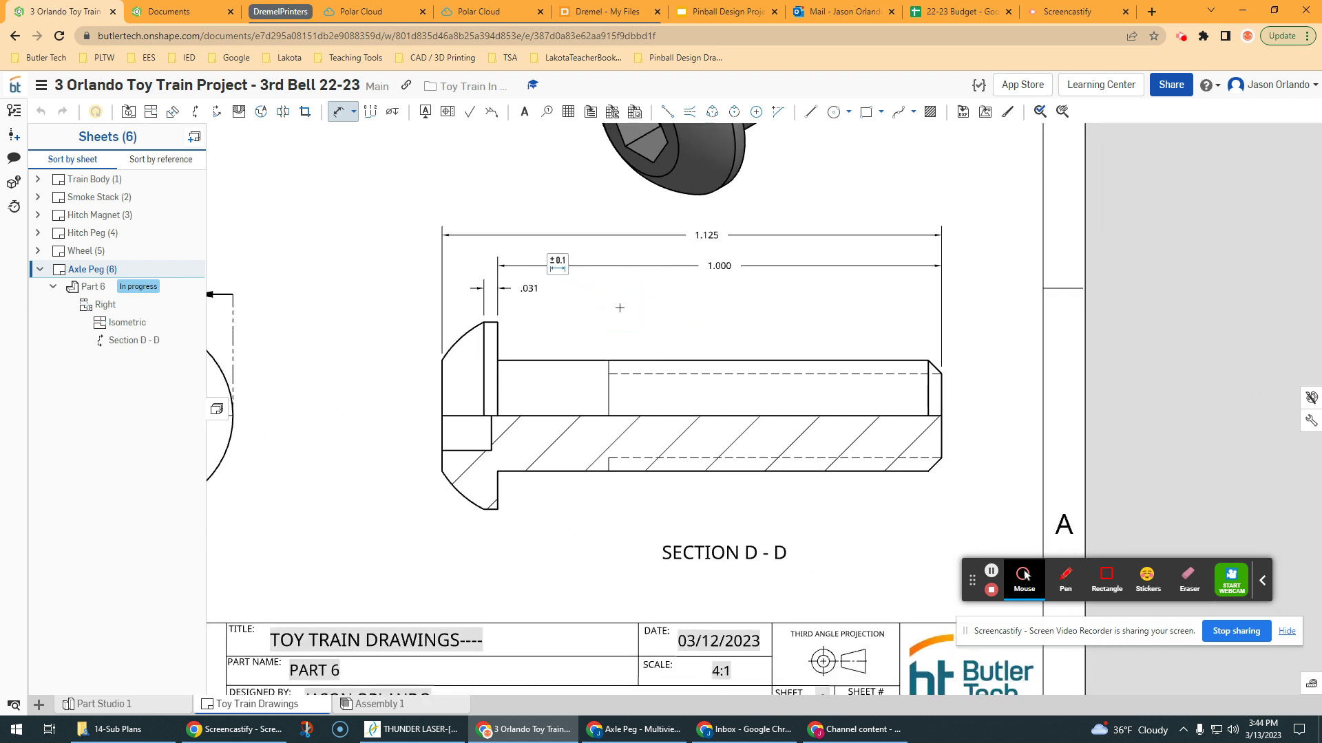
- Dimension the .111 head thickness between the head arc endpoints, placed below the part
{"action": "scroll", "coordinate": [535, 430], "scroll_direction": "up", "scroll_amount": 2}
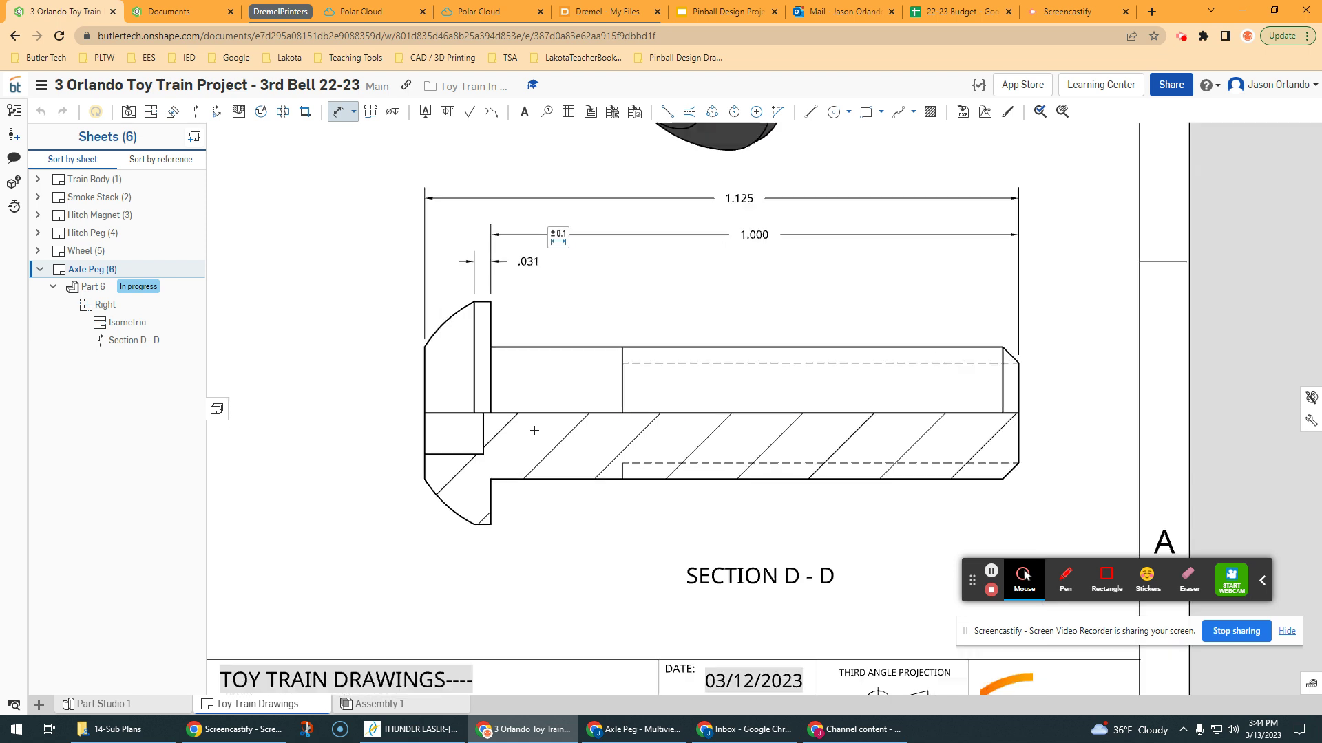
{"action": "middle_click_drag", "start_coordinate": [600, 567], "coordinate": [573, 510]}
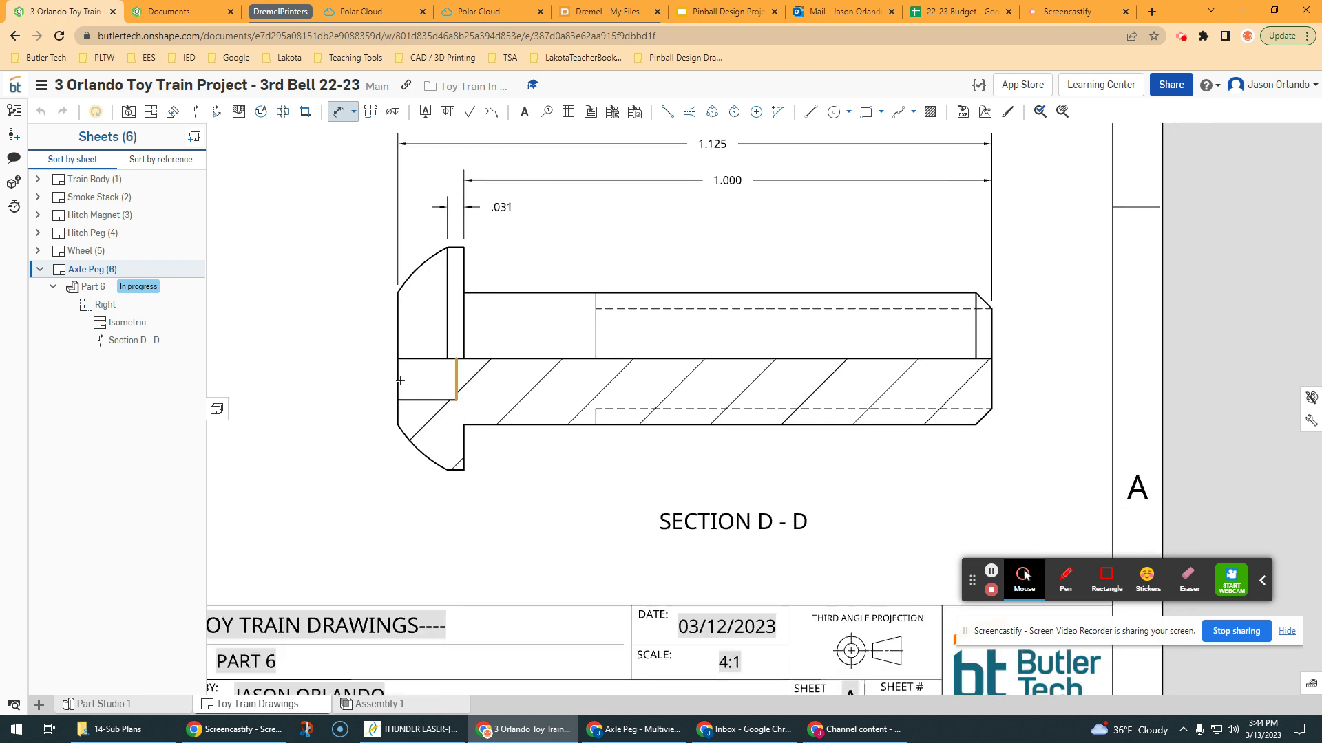
{"action": "scroll", "coordinate": [431, 383], "scroll_direction": "up", "scroll_amount": 1}
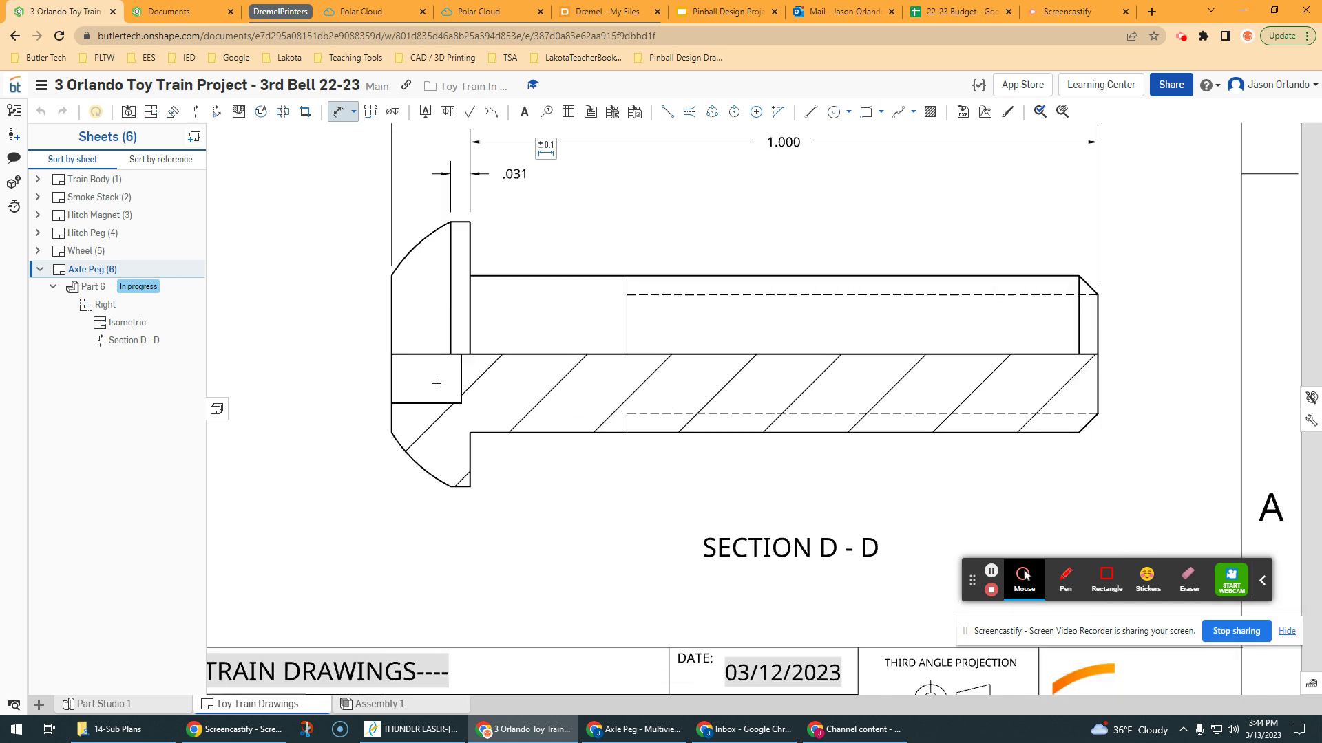
{"action": "left_click", "coordinate": [391, 434]}
{"action": "left_click", "coordinate": [461, 404]}
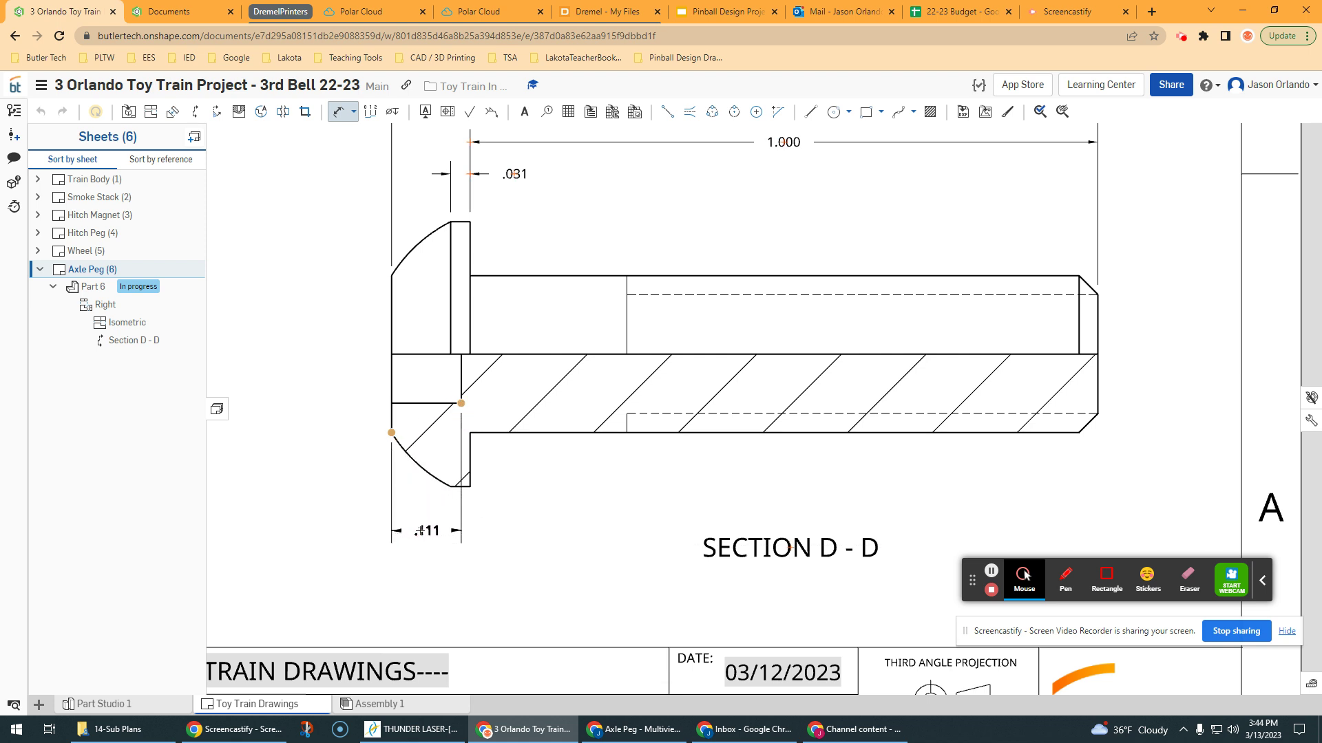
{"action": "left_click", "coordinate": [420, 530]}
- Add an R.236 radius dimension to the domed head arc
{"action": "scroll", "coordinate": [434, 295], "scroll_direction": "down", "scroll_amount": 3}
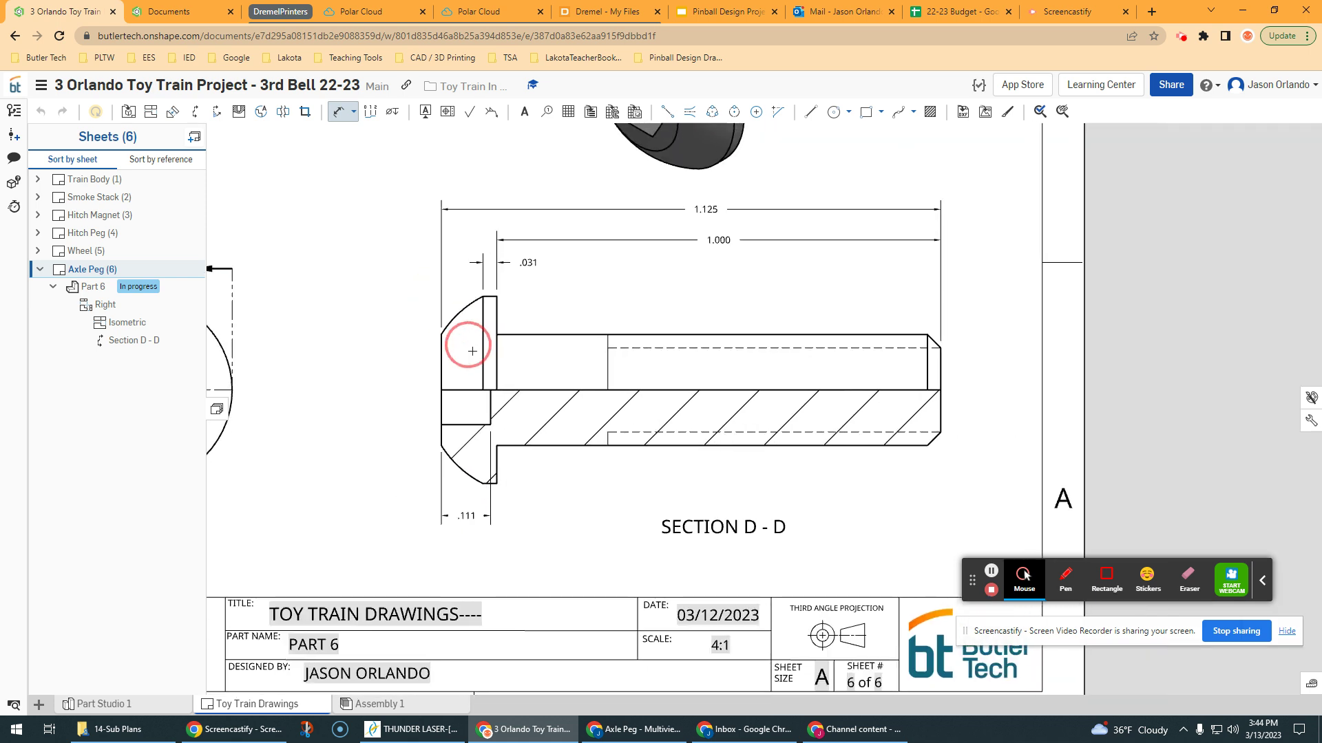
{"action": "left_click", "coordinate": [459, 318]}
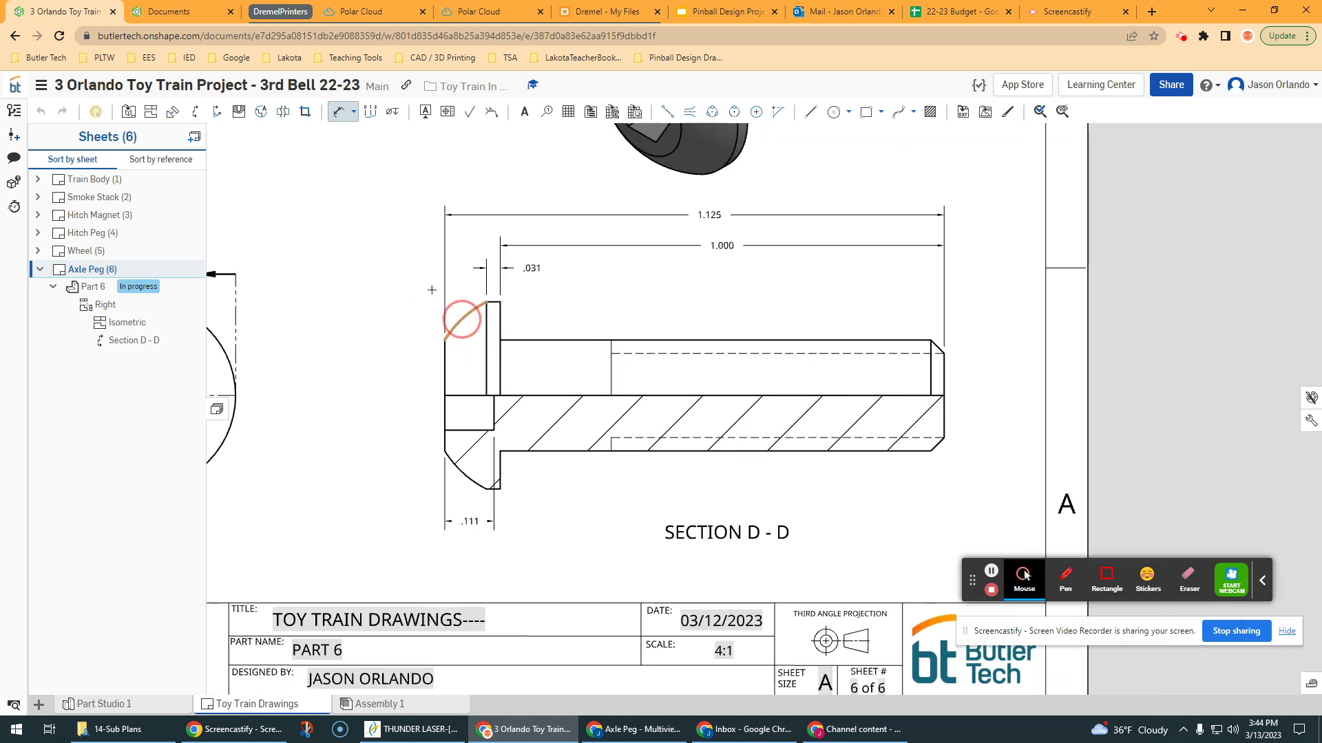
{"action": "scroll", "coordinate": [424, 286], "scroll_direction": "up", "scroll_amount": 2}
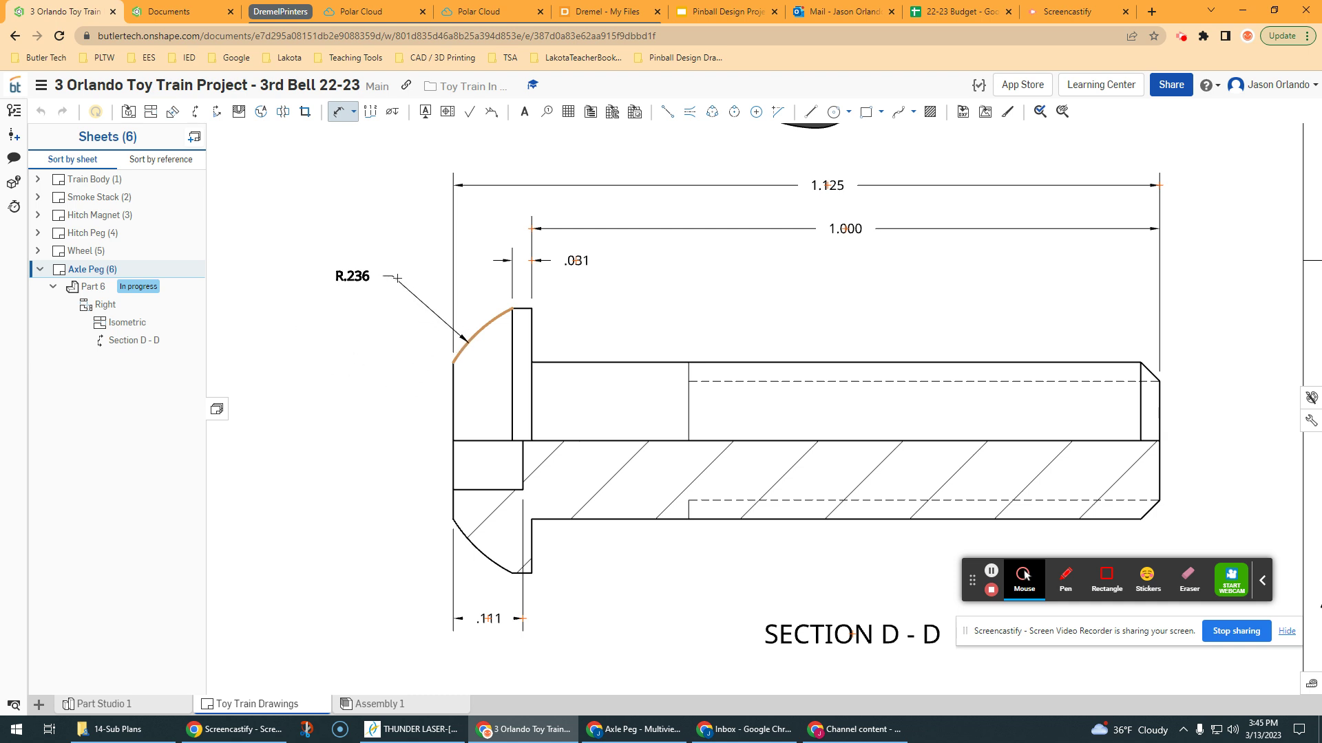
{"action": "left_click", "coordinate": [397, 278]}
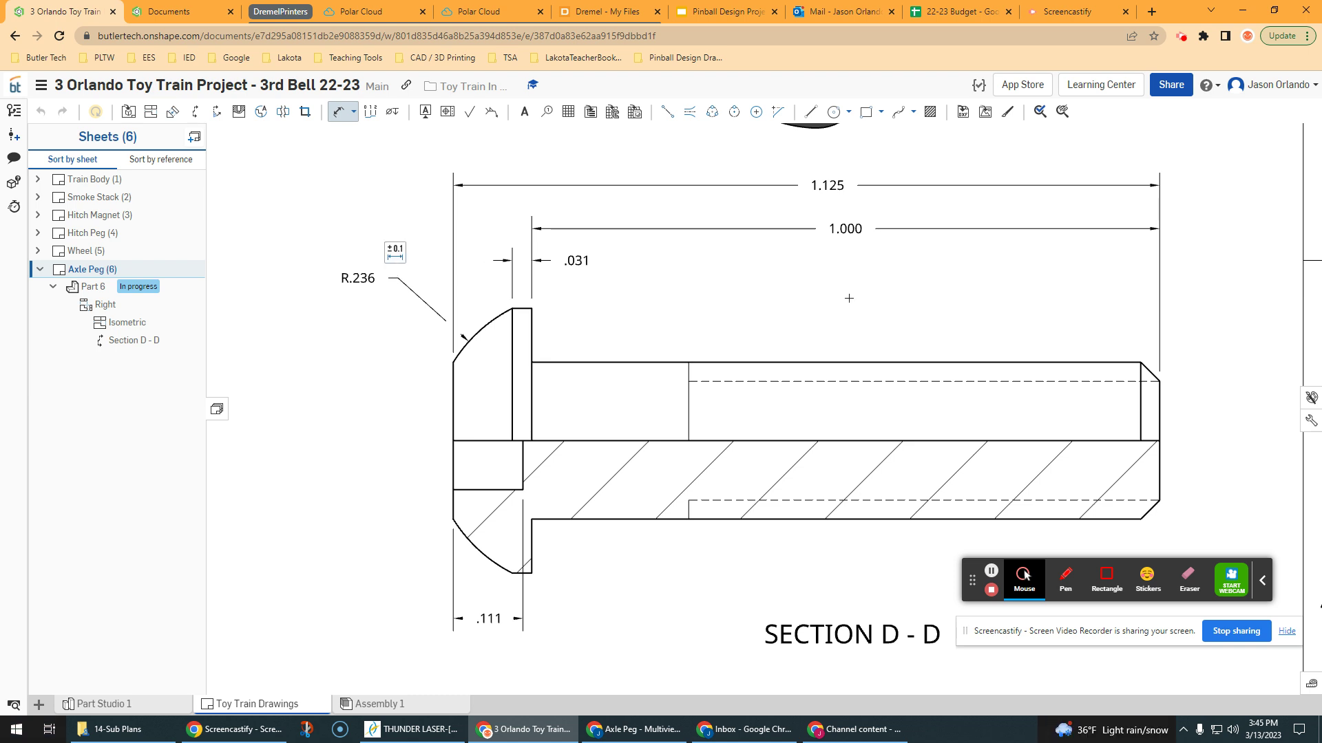
{"action": "scroll", "coordinate": [1156, 365], "scroll_direction": "down", "scroll_amount": 2}
{"action": "scroll", "coordinate": [1056, 348], "scroll_direction": "down", "scroll_amount": 1}
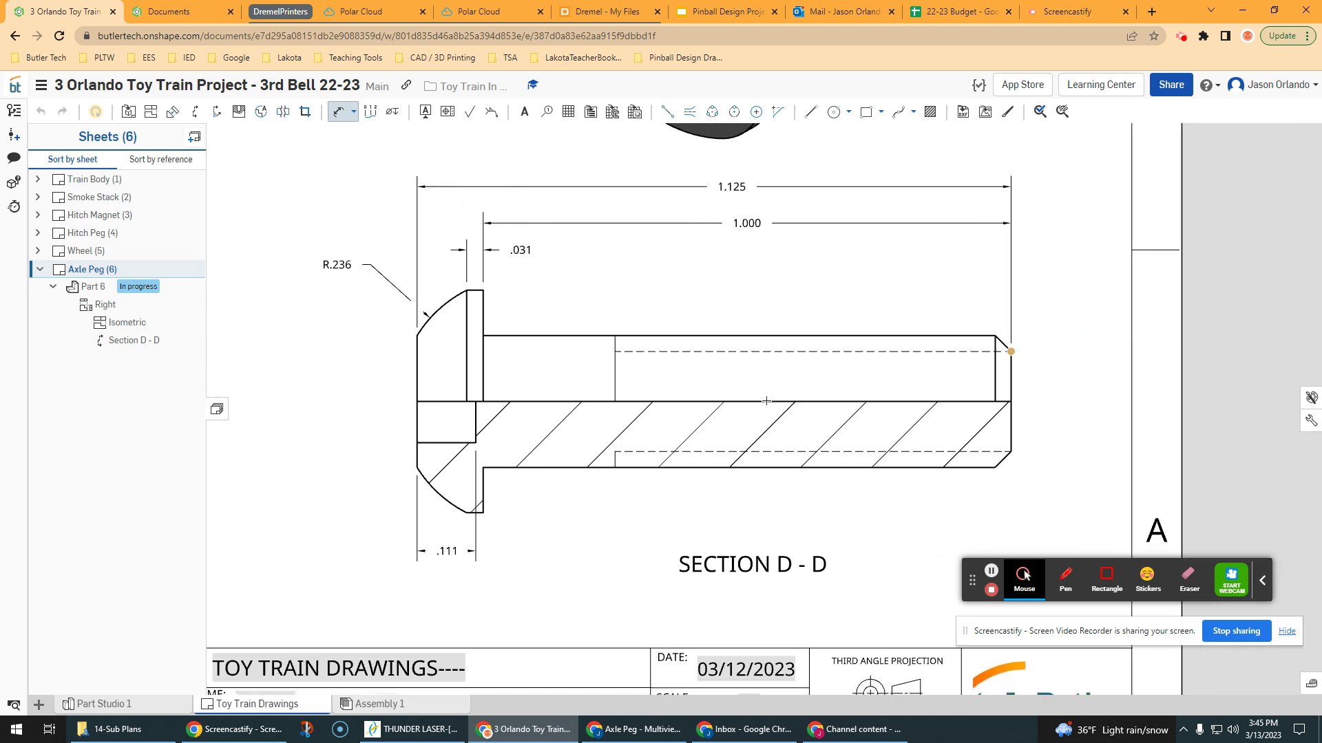
- Add a .030 X 45.0° chamfer dimension to the tip's chamfer and end edges
{"action": "scroll", "coordinate": [853, 417], "scroll_direction": "down", "scroll_amount": 2}
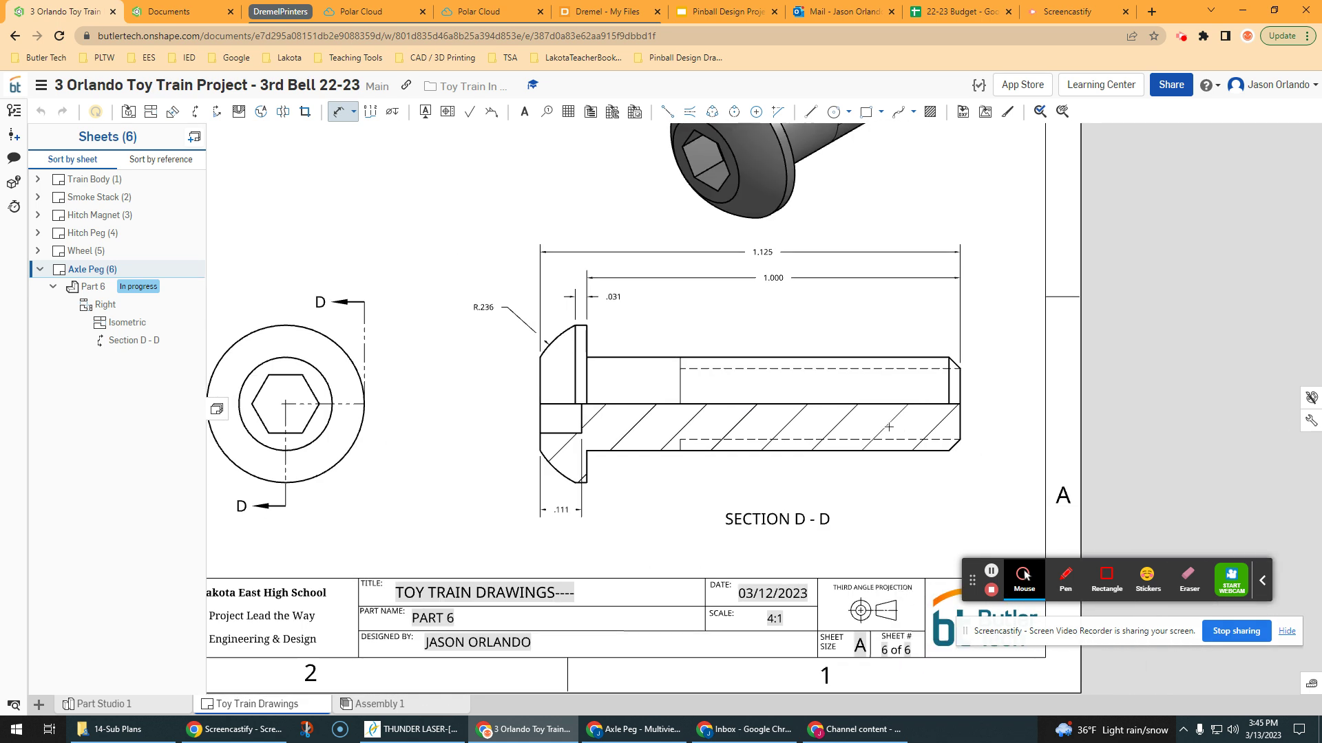
{"action": "middle_click_drag", "start_coordinate": [889, 427], "coordinate": [800, 413]}
{"action": "scroll", "coordinate": [528, 258], "scroll_direction": "up", "scroll_amount": 2}
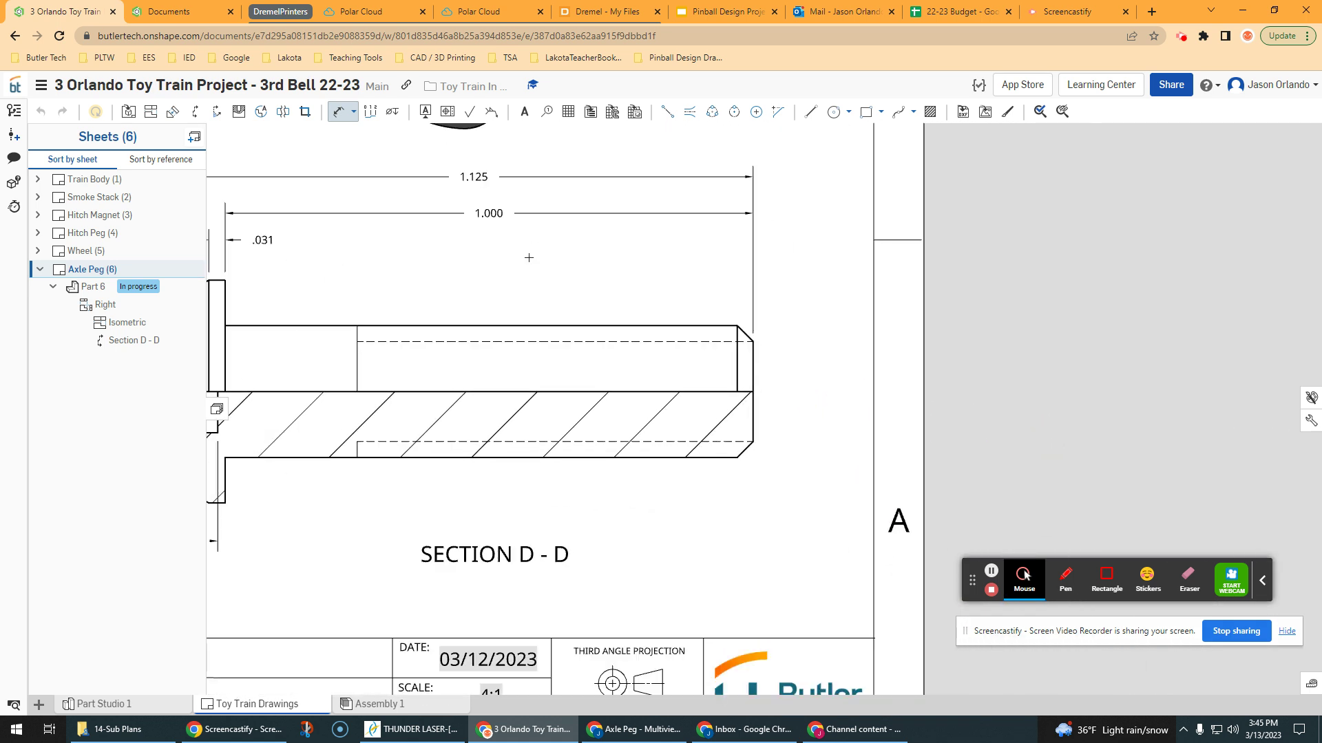
{"action": "left_click", "coordinate": [354, 115]}
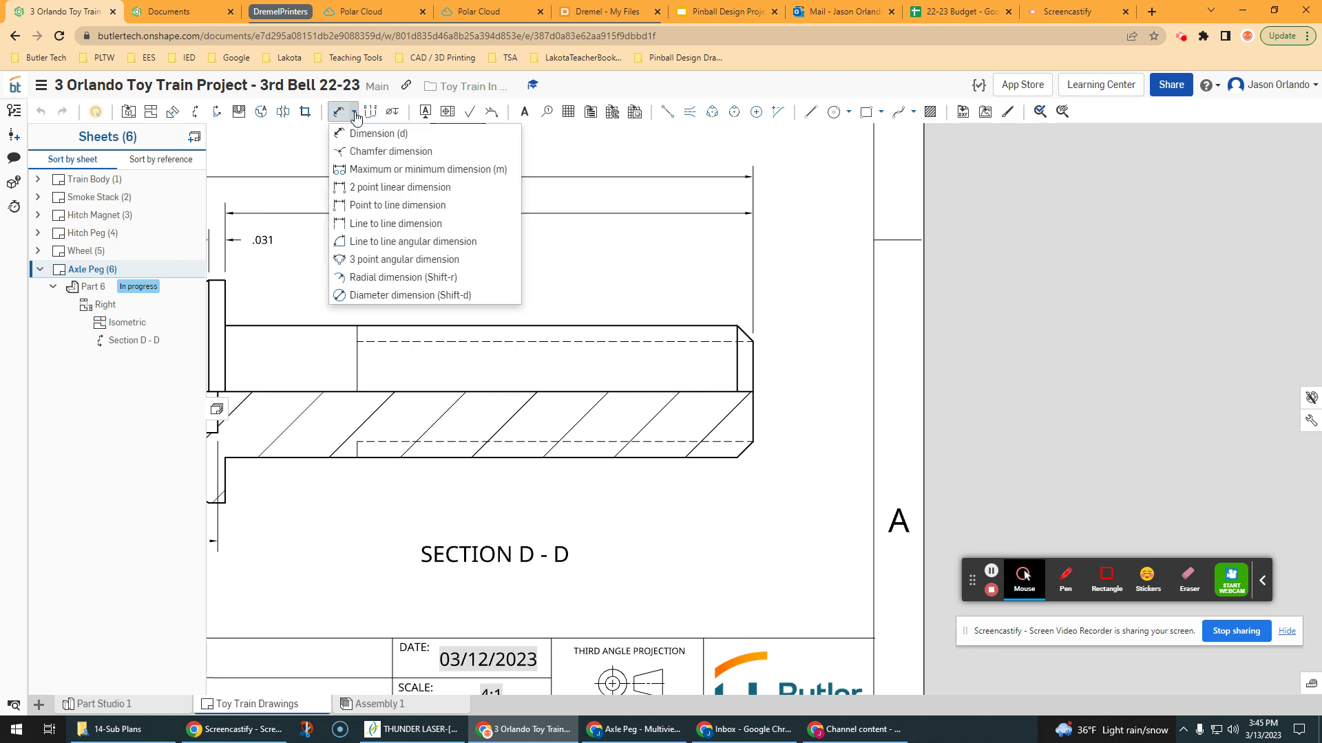
{"action": "left_click", "coordinate": [375, 152]}
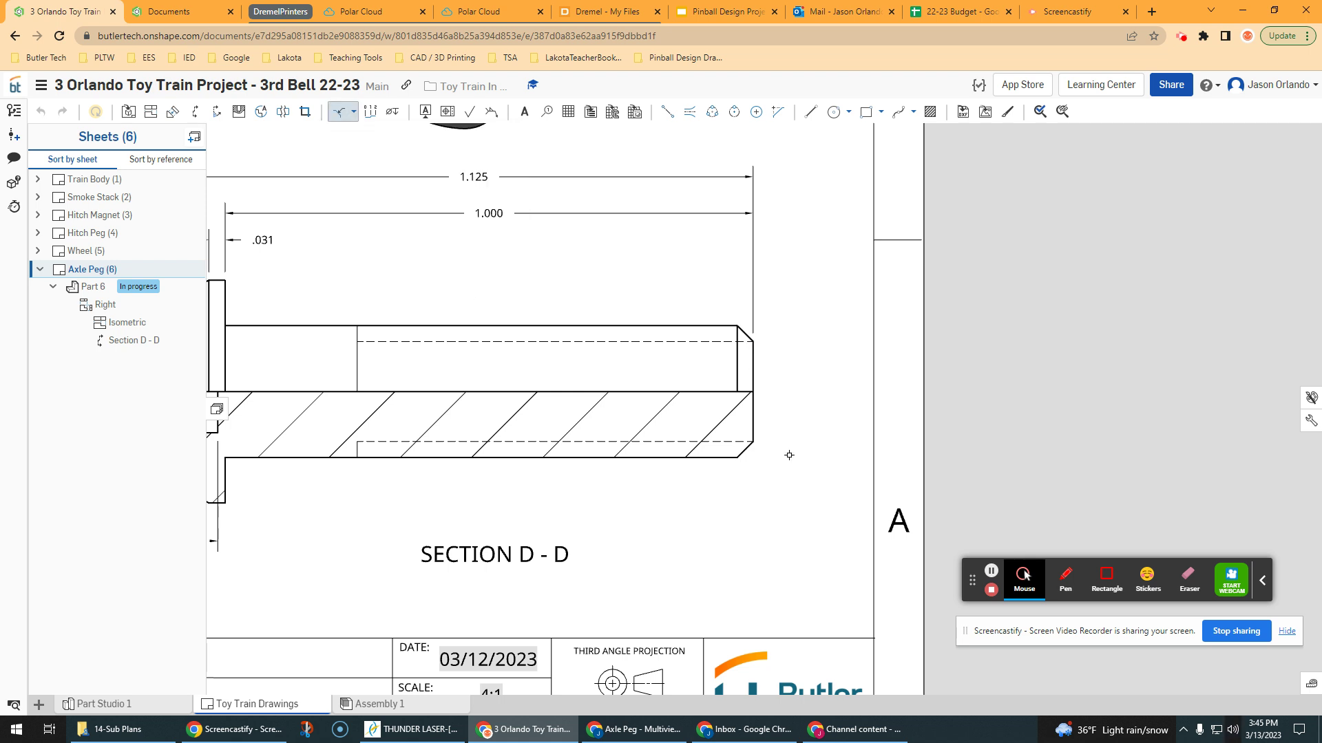
{"action": "scroll", "coordinate": [788, 454], "scroll_direction": "up", "scroll_amount": 3}
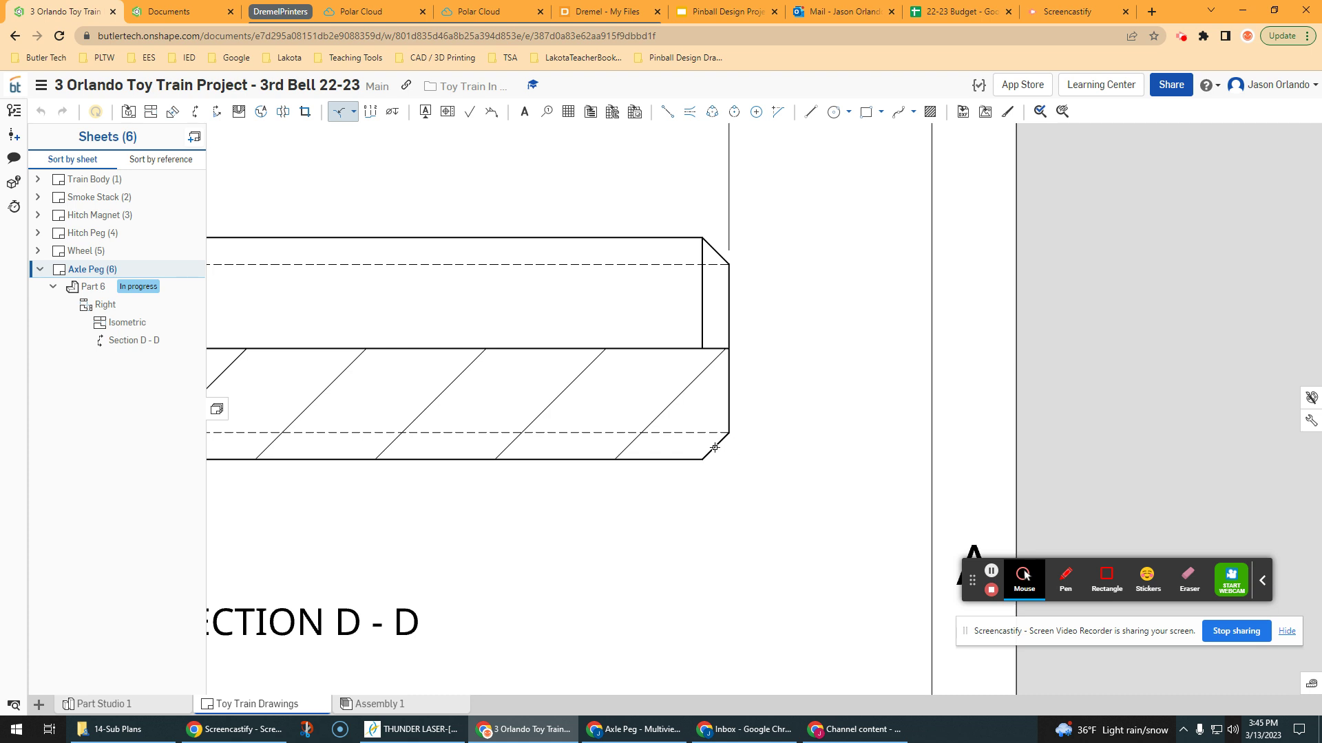
{"action": "left_click", "coordinate": [716, 448]}
{"action": "left_click", "coordinate": [720, 442]}
{"action": "left_click", "coordinate": [729, 415]}
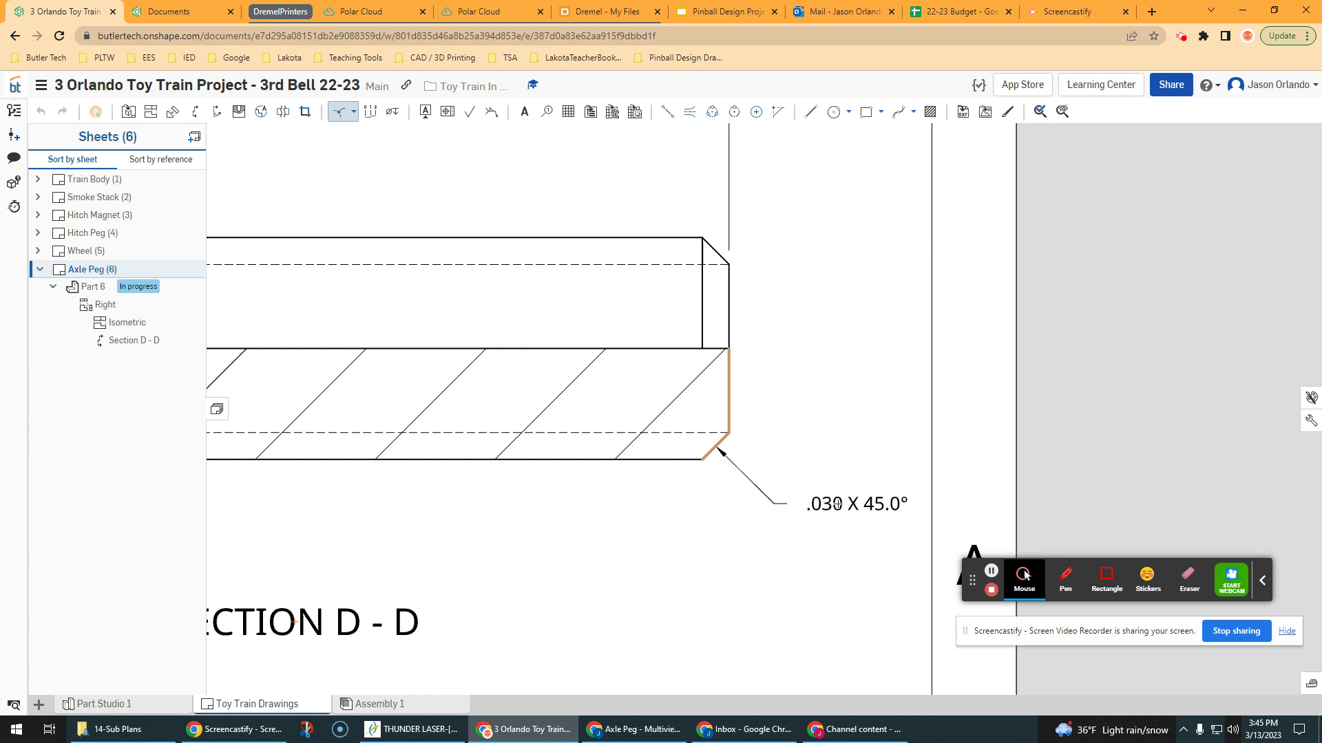
{"action": "left_click", "coordinate": [839, 509]}
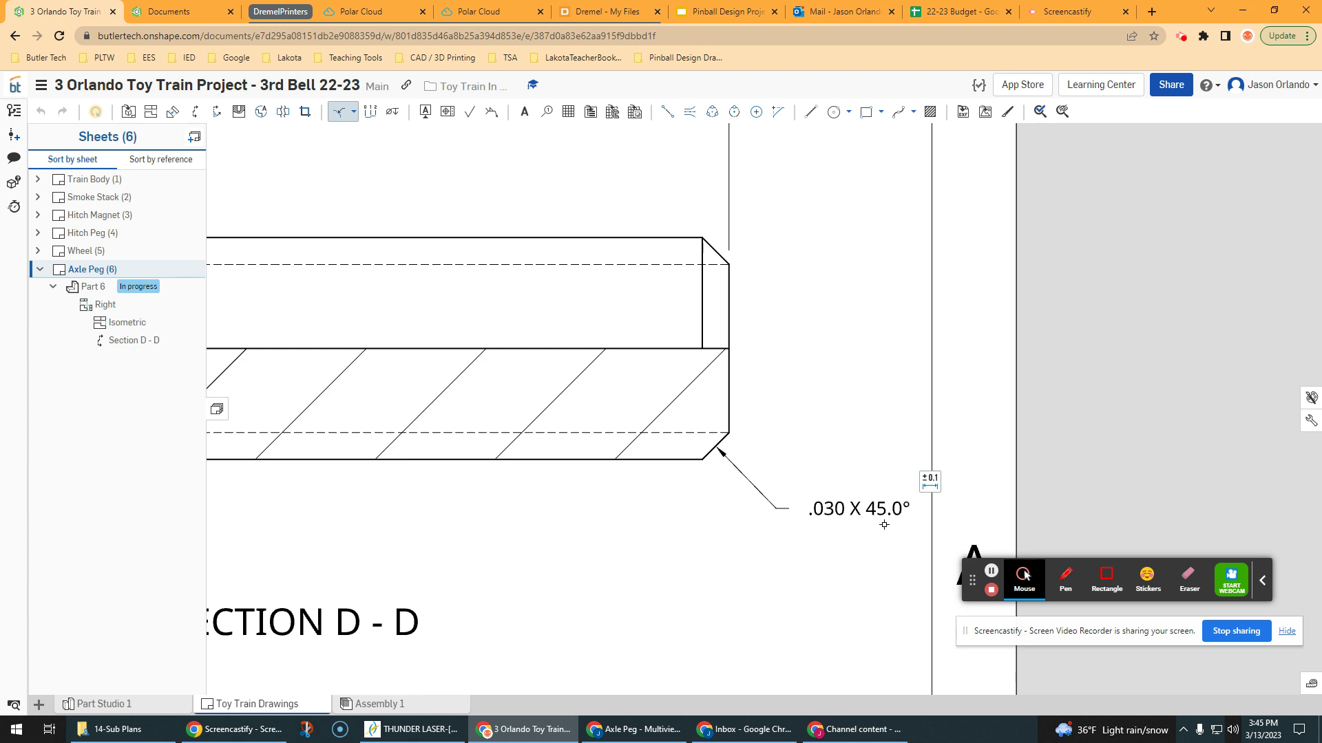
{"action": "scroll", "coordinate": [807, 364], "scroll_direction": "down", "scroll_amount": 2}
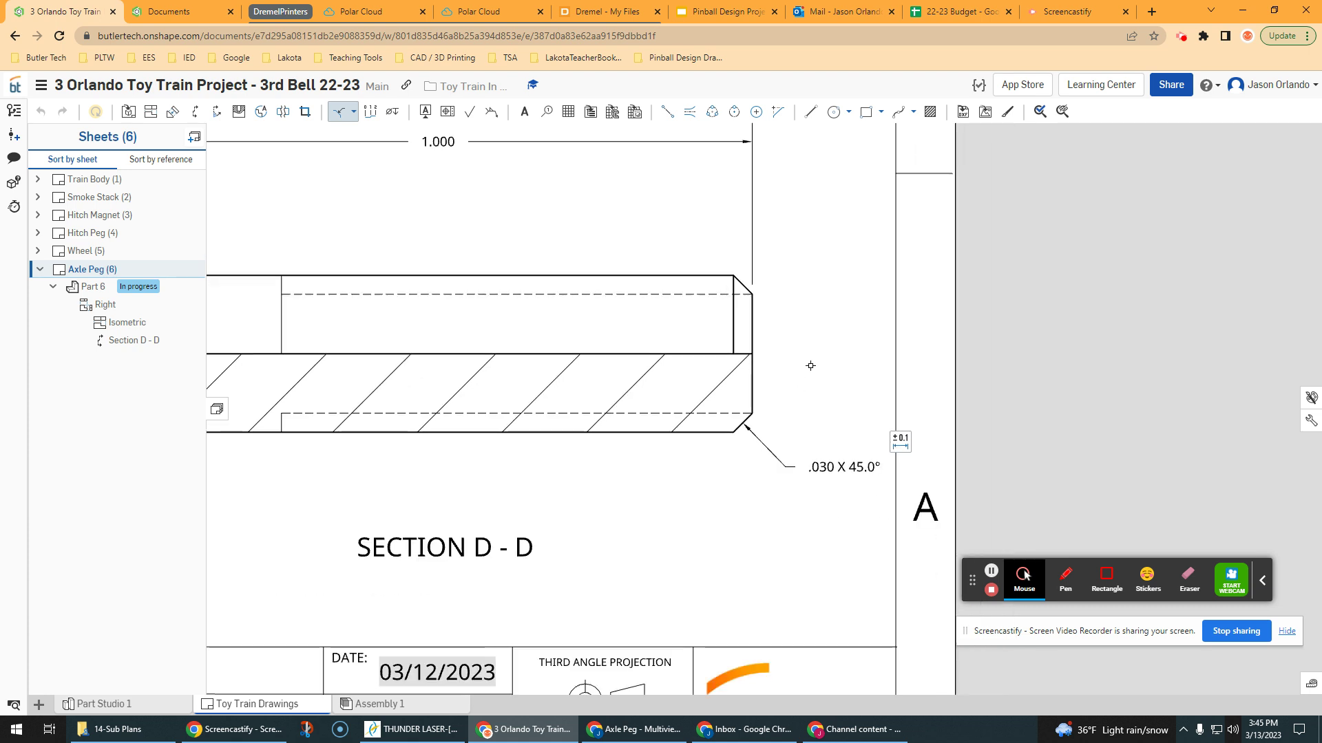
- Attach a 1/4-20 thread callout to the threaded top edge, placed right of the part
{"action": "left_click", "coordinate": [396, 117]}
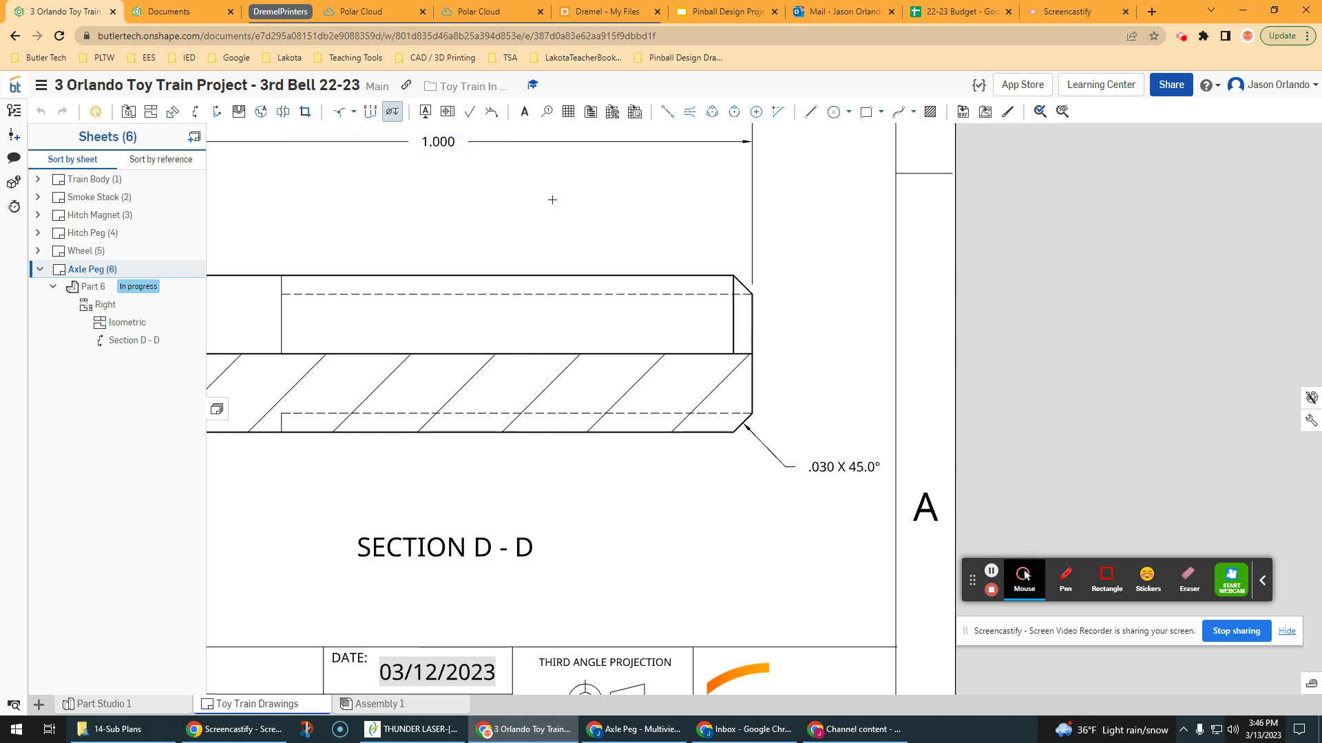
{"action": "scroll", "coordinate": [557, 207], "scroll_direction": "down", "scroll_amount": 3}
{"action": "middle_click_drag", "start_coordinate": [598, 222], "coordinate": [572, 265]}
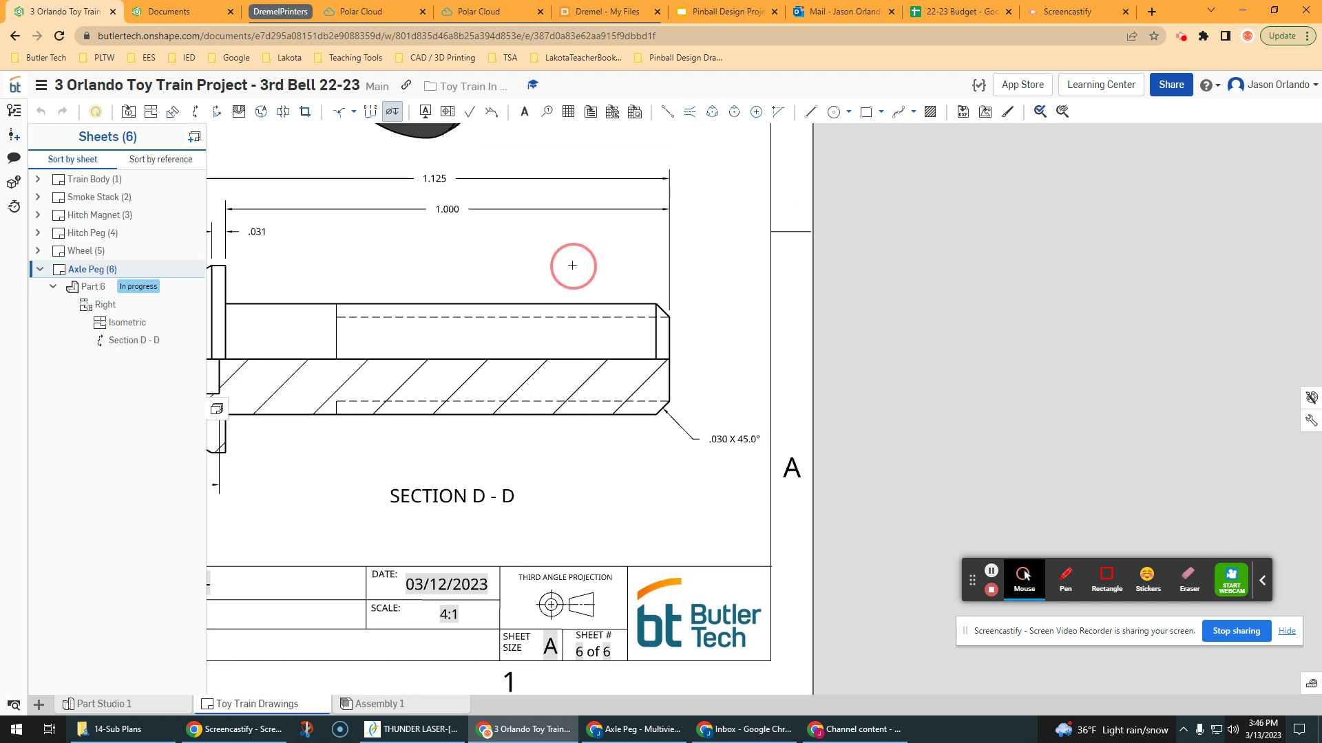
{"action": "left_click", "coordinate": [628, 303]}
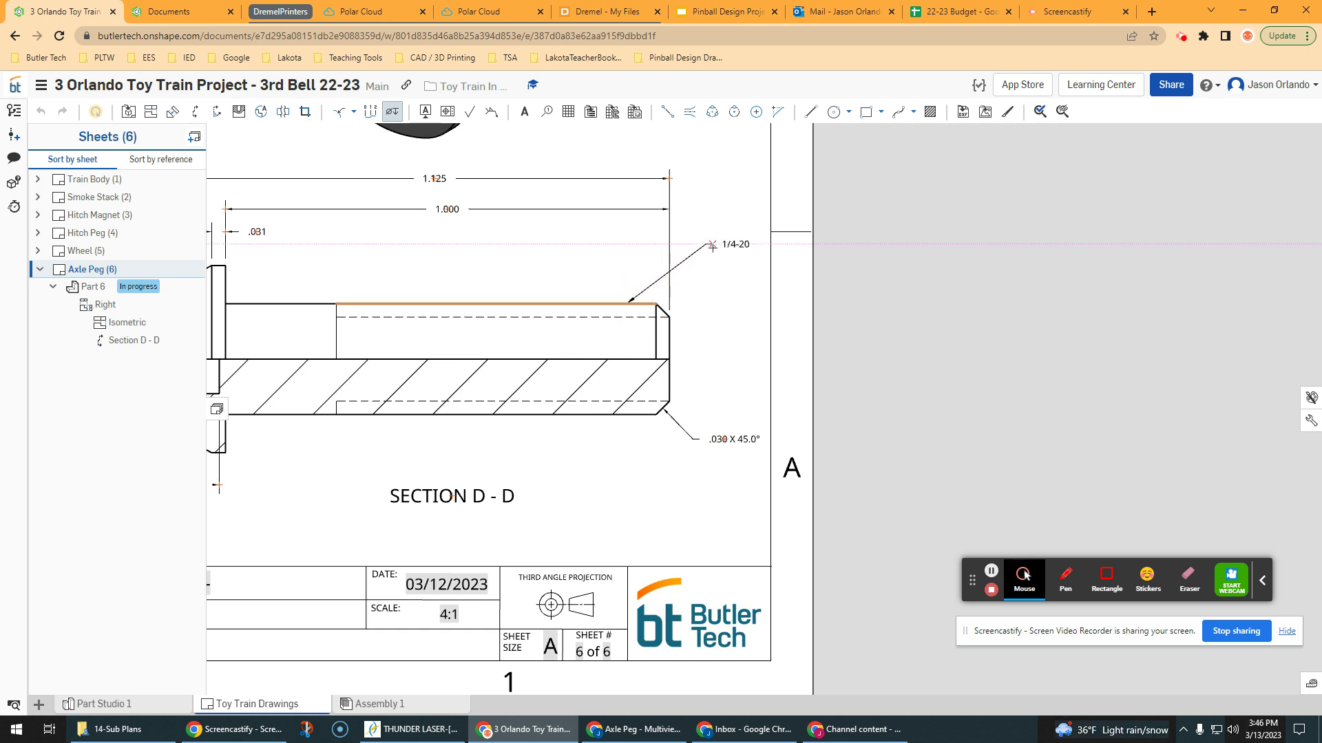
{"action": "scroll", "coordinate": [711, 357], "scroll_direction": "down", "scroll_amount": 3}
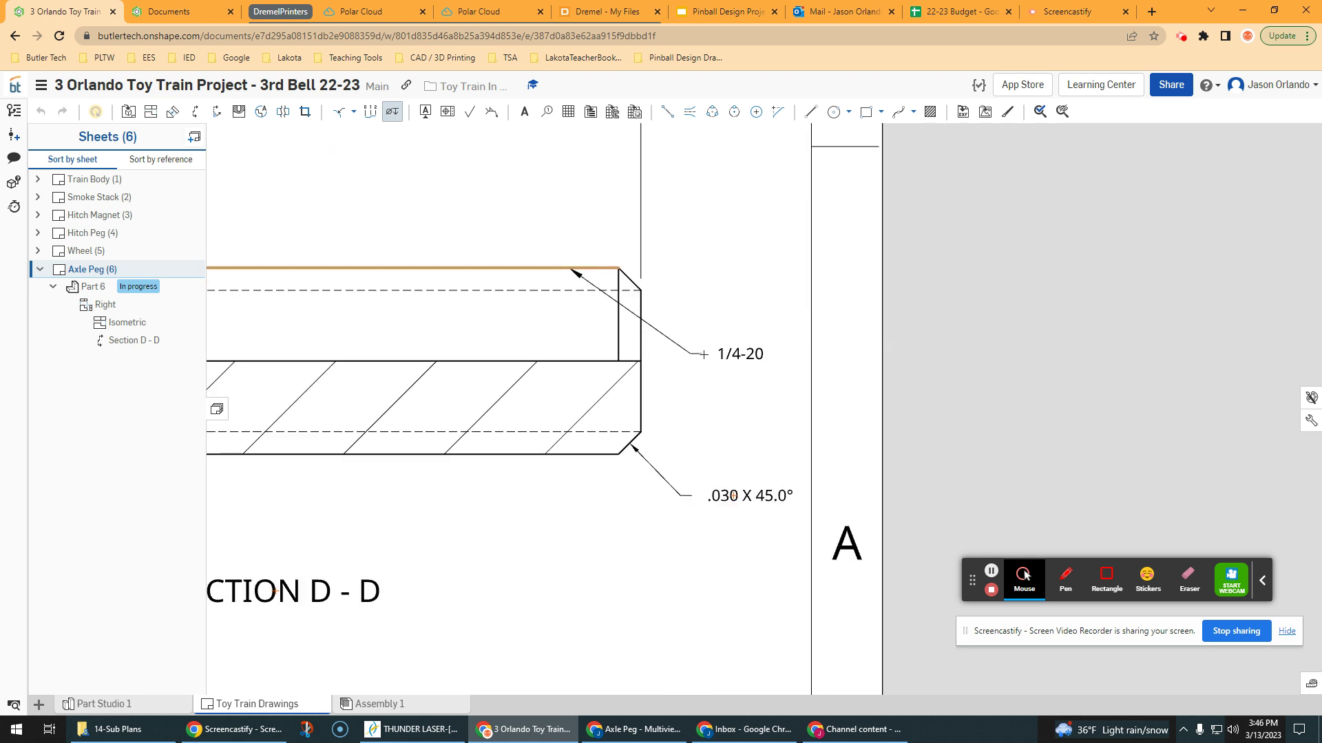
{"action": "left_click", "coordinate": [705, 351]}
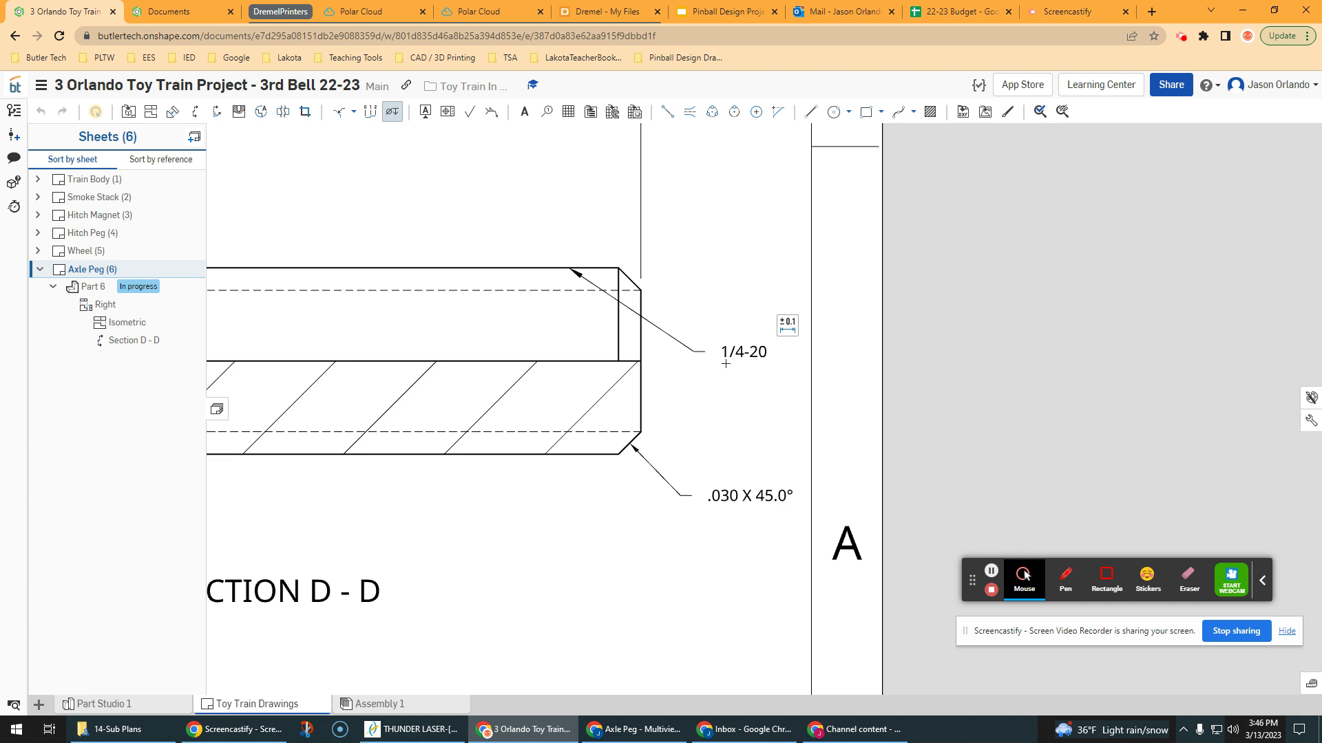
{"action": "scroll", "coordinate": [725, 363], "scroll_direction": "down", "scroll_amount": 5}
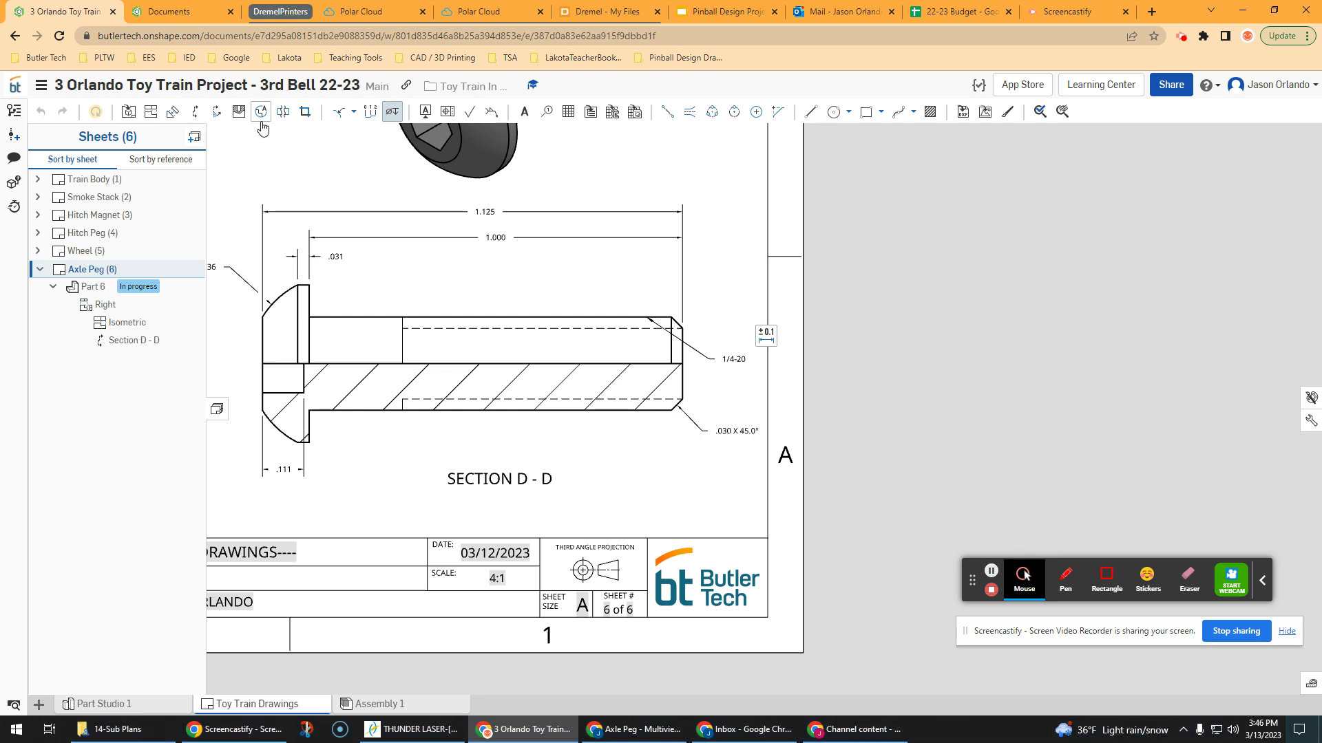
{"action": "left_click", "coordinate": [353, 112]}
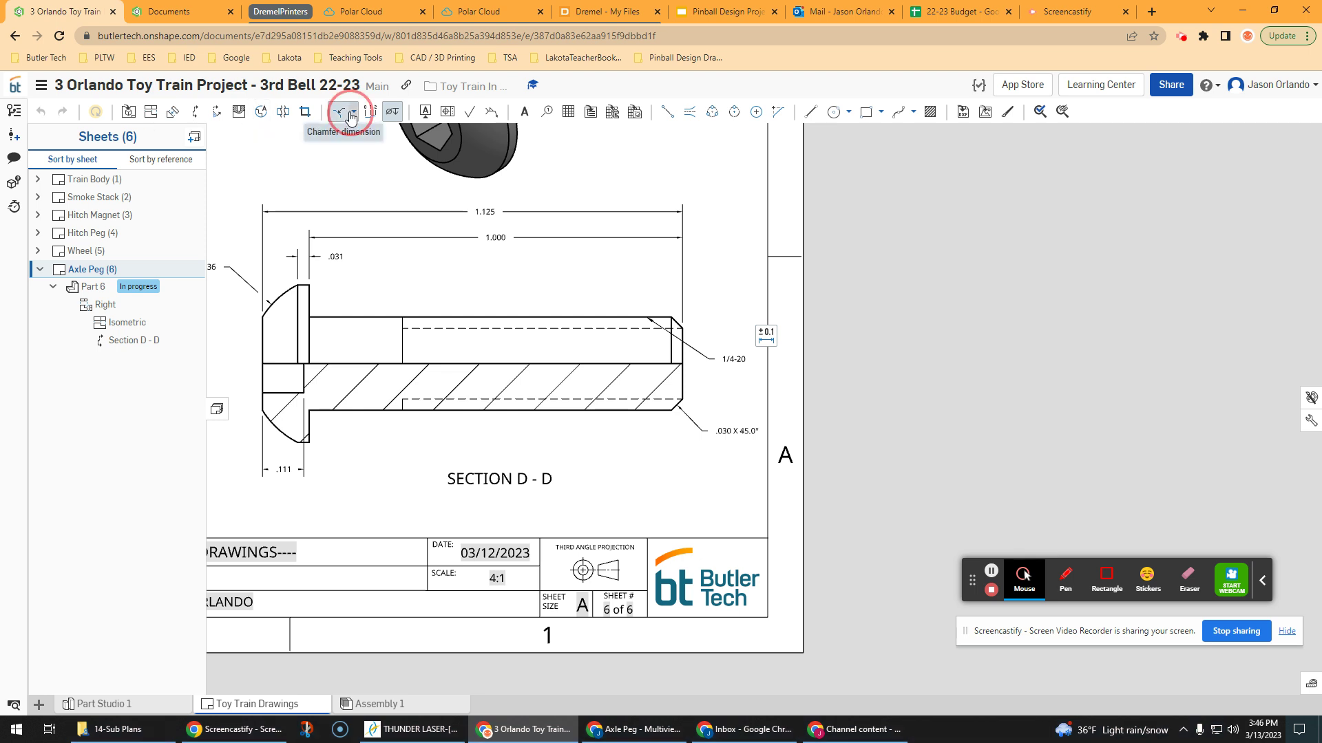
- Add a .750 linear dimension from the thread start to the peg's right end, above the shaft
{"action": "left_click", "coordinate": [372, 133]}
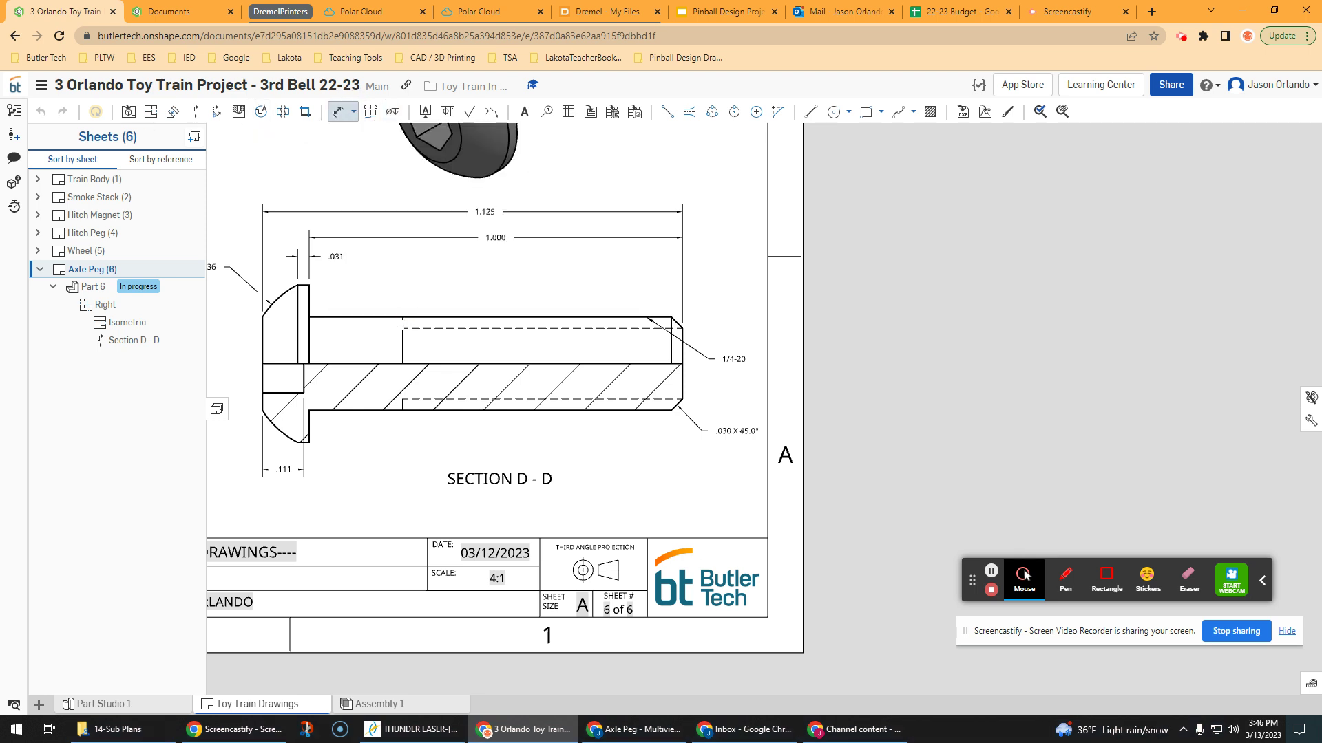
{"action": "scroll", "coordinate": [403, 327], "scroll_direction": "up", "scroll_amount": 3}
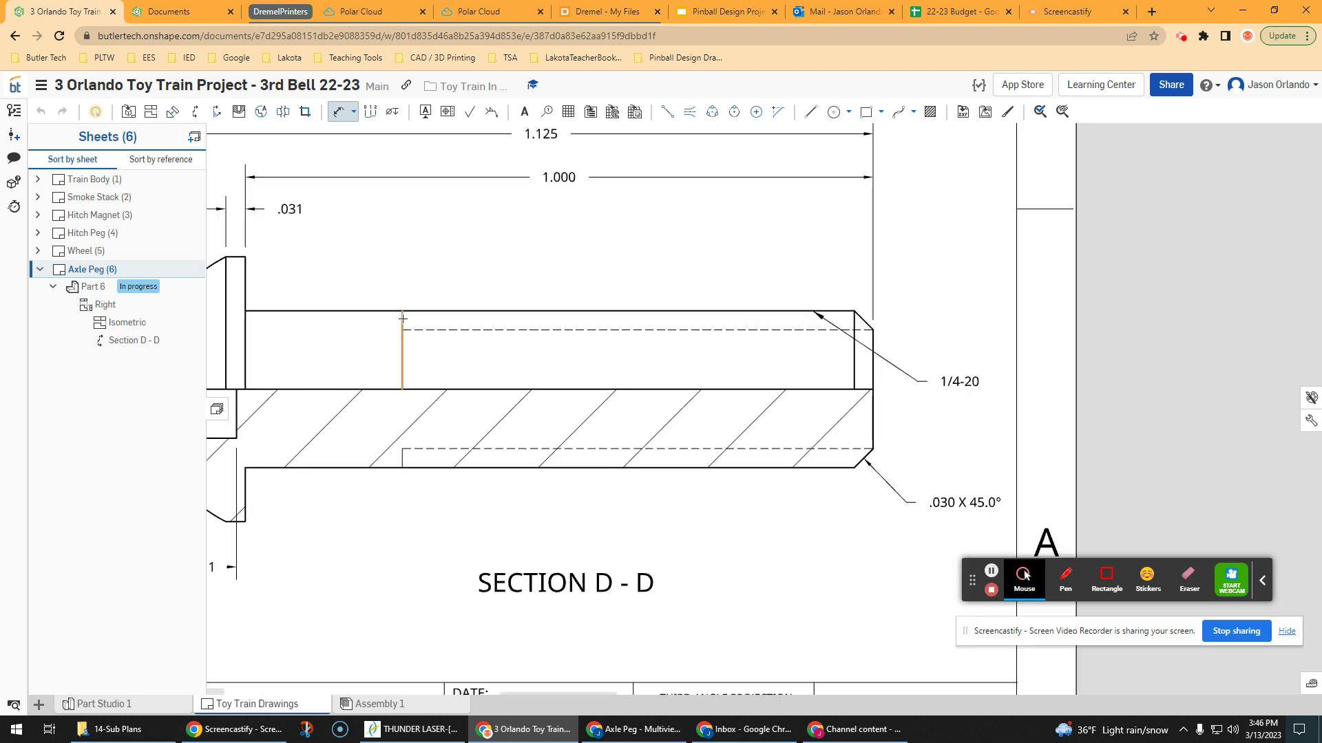
{"action": "left_click", "coordinate": [403, 318]}
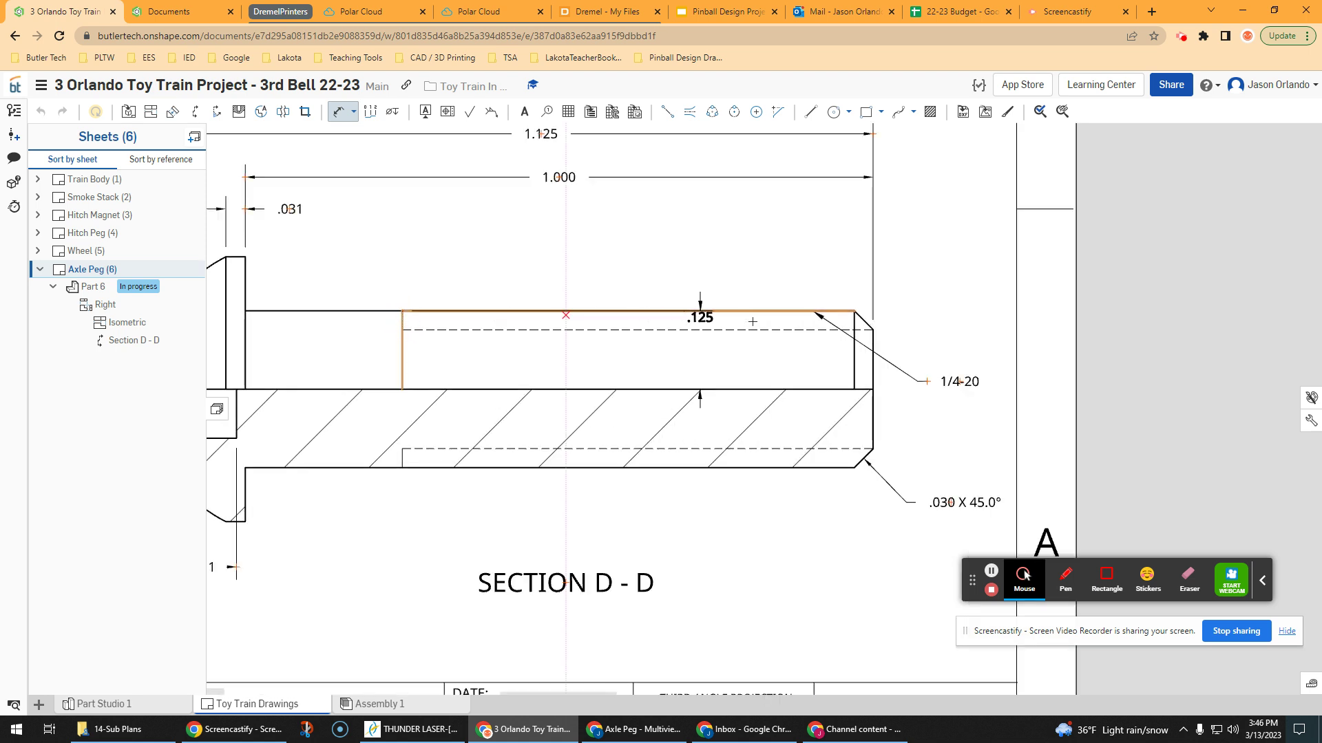
{"action": "left_click", "coordinate": [872, 338]}
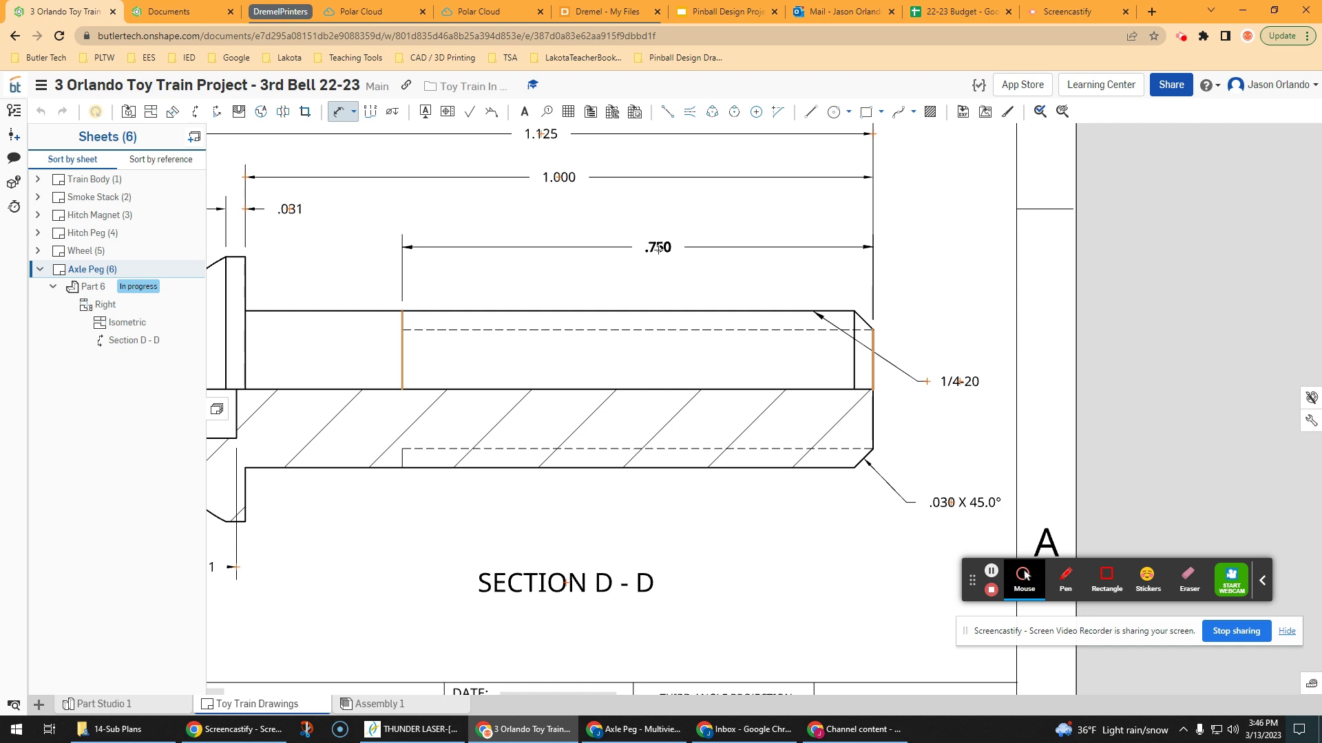
{"action": "left_click", "coordinate": [655, 236]}
{"action": "scroll", "coordinate": [663, 252], "scroll_direction": "down", "scroll_amount": 3}
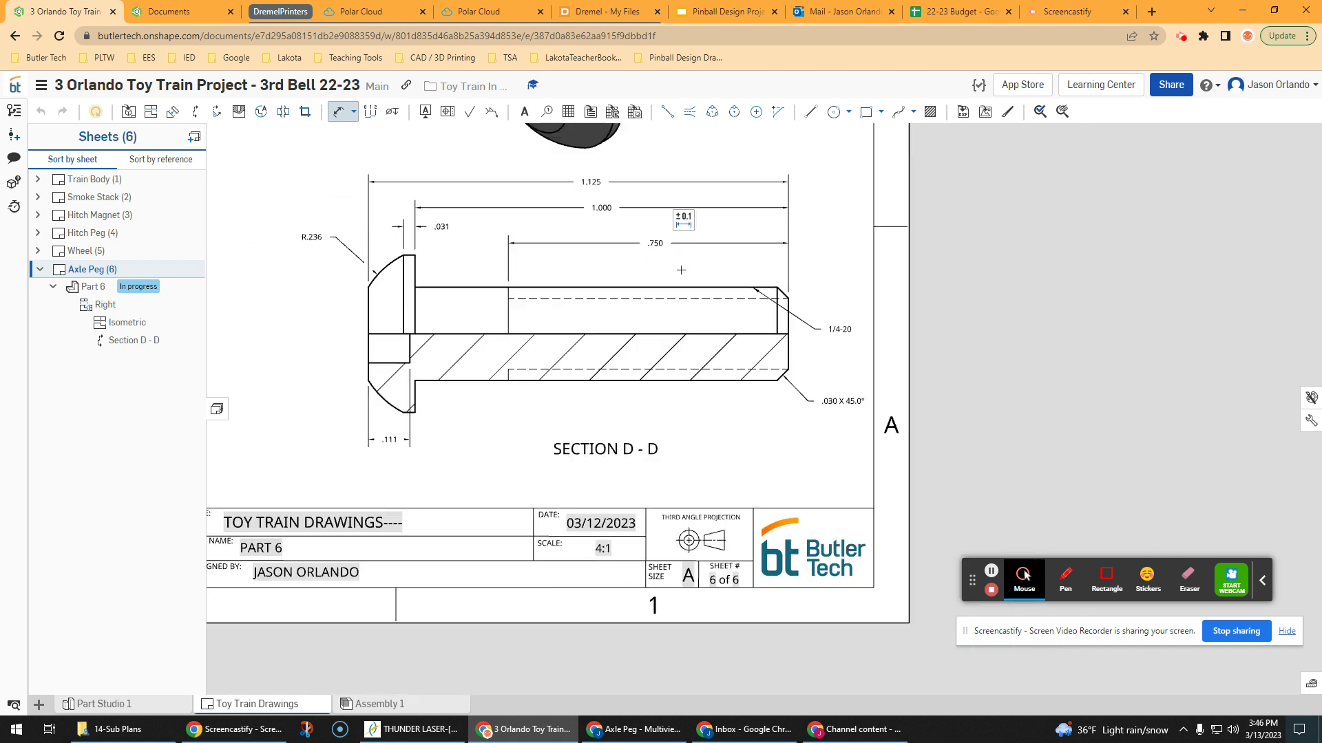
{"action": "scroll", "coordinate": [681, 270], "scroll_direction": "down", "scroll_amount": 2}
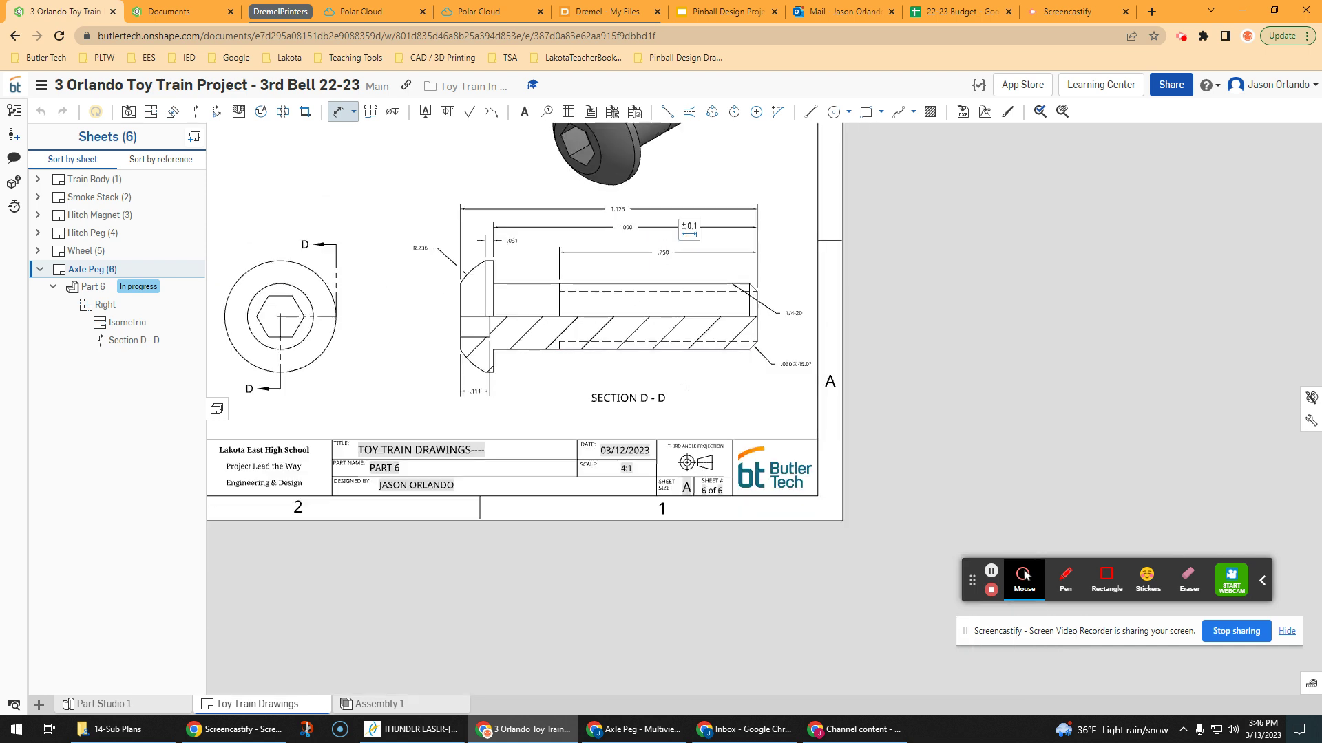
{"action": "scroll", "coordinate": [730, 374], "scroll_direction": "up", "scroll_amount": 2}
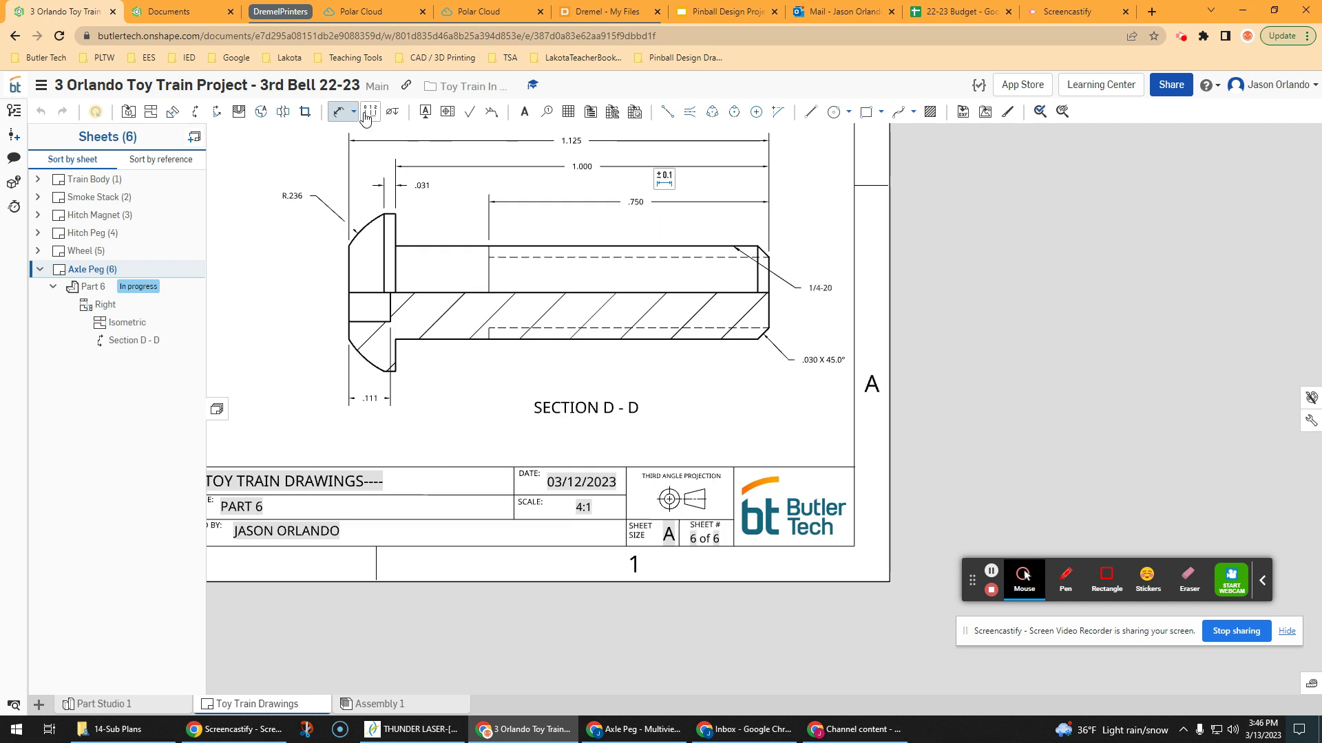
{"action": "left_click", "coordinate": [338, 111]}
{"action": "scroll", "coordinate": [839, 296], "scroll_direction": "up", "scroll_amount": 2}
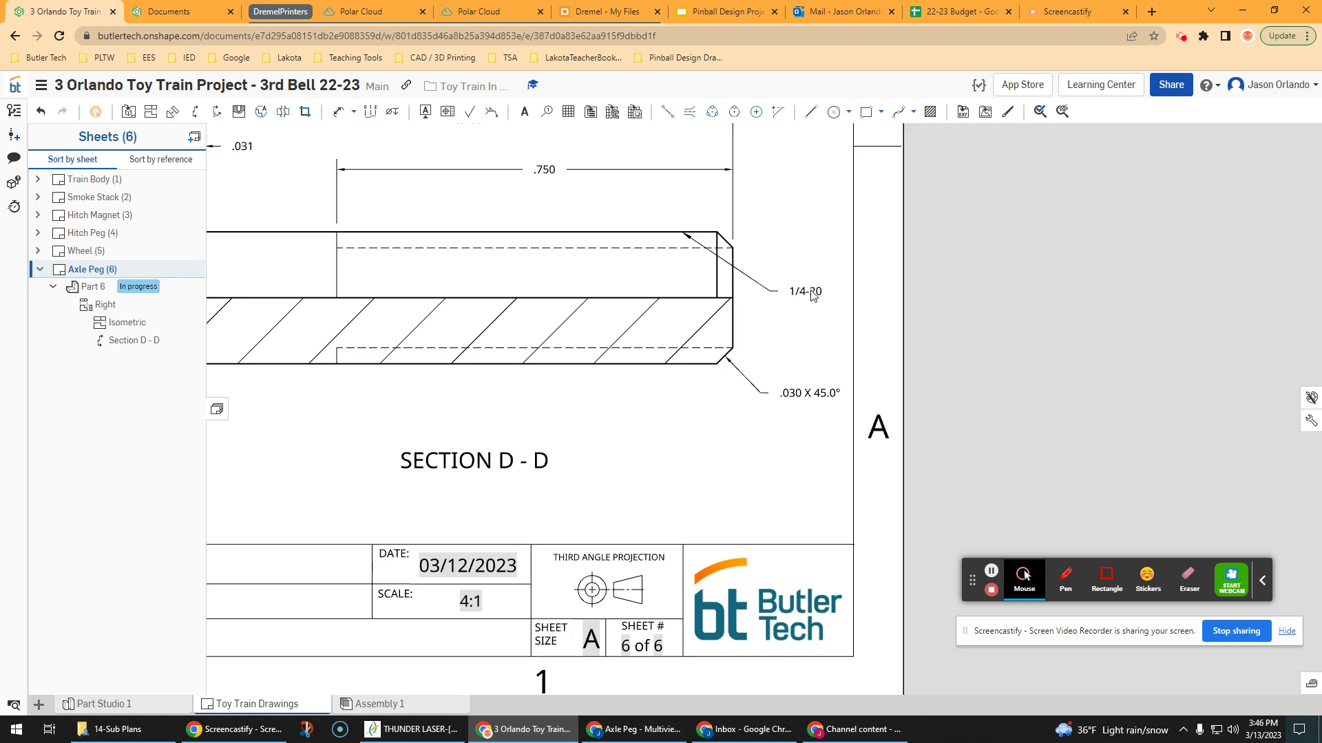
- Edit the callout to read 1/4-20 UNC x 1.00 over 1/4" Offset, then delete the .750 dimension
{"action": "double_click", "coordinate": [811, 292]}
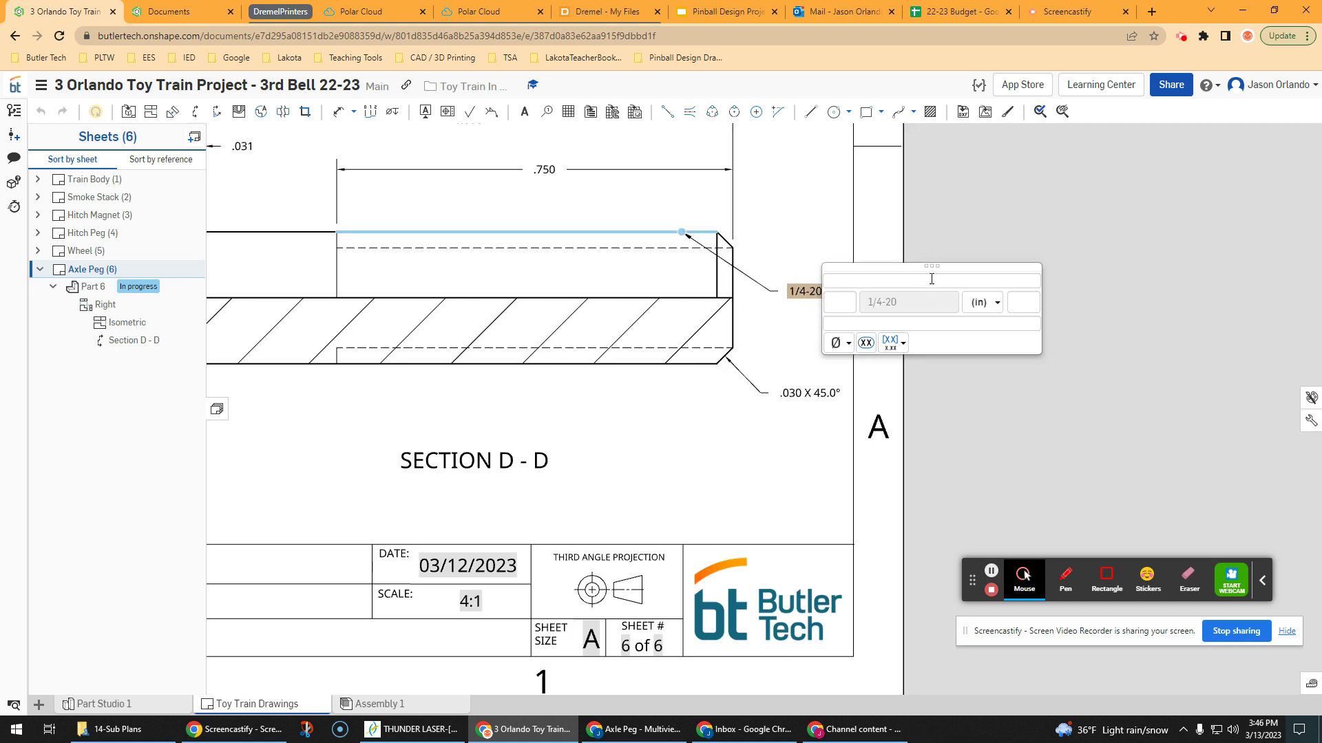
{"action": "left_click", "coordinate": [934, 325]}
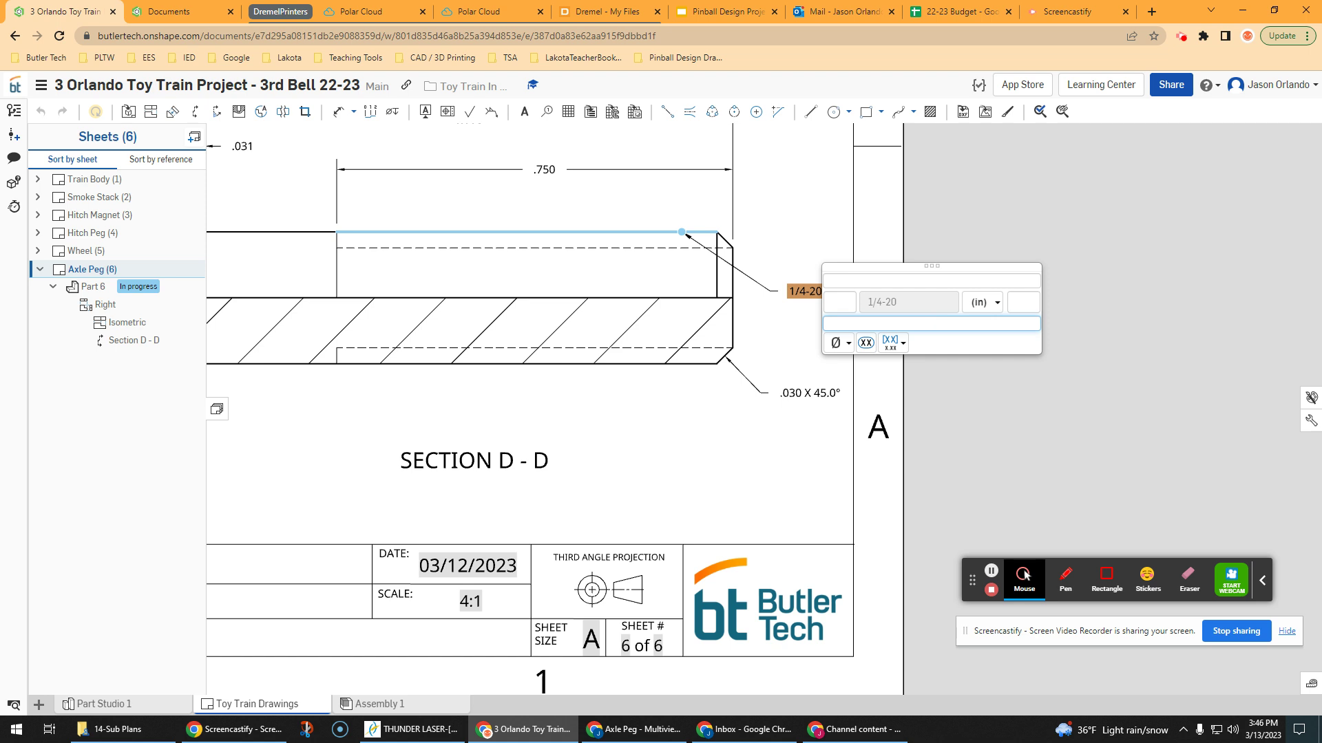
{"action": "key", "text": "alt+Tab"}
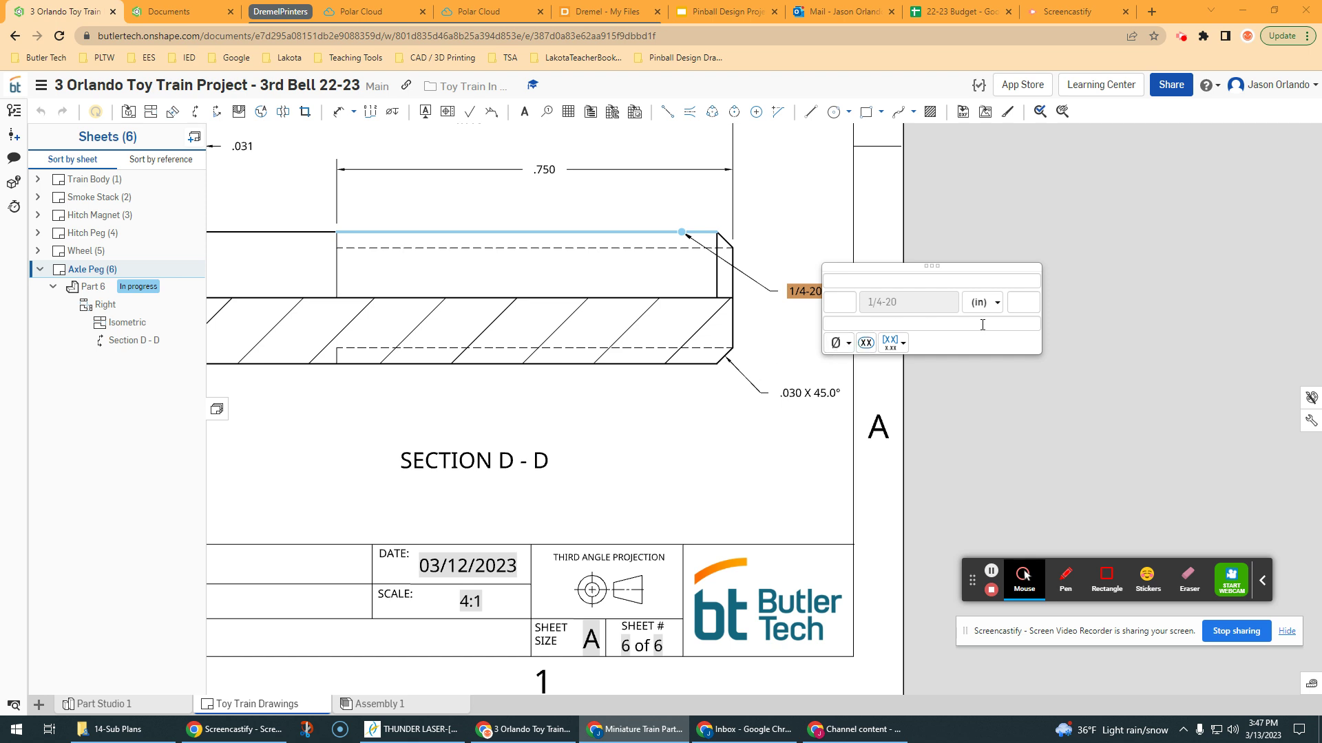
{"action": "left_click", "coordinate": [1021, 300]}
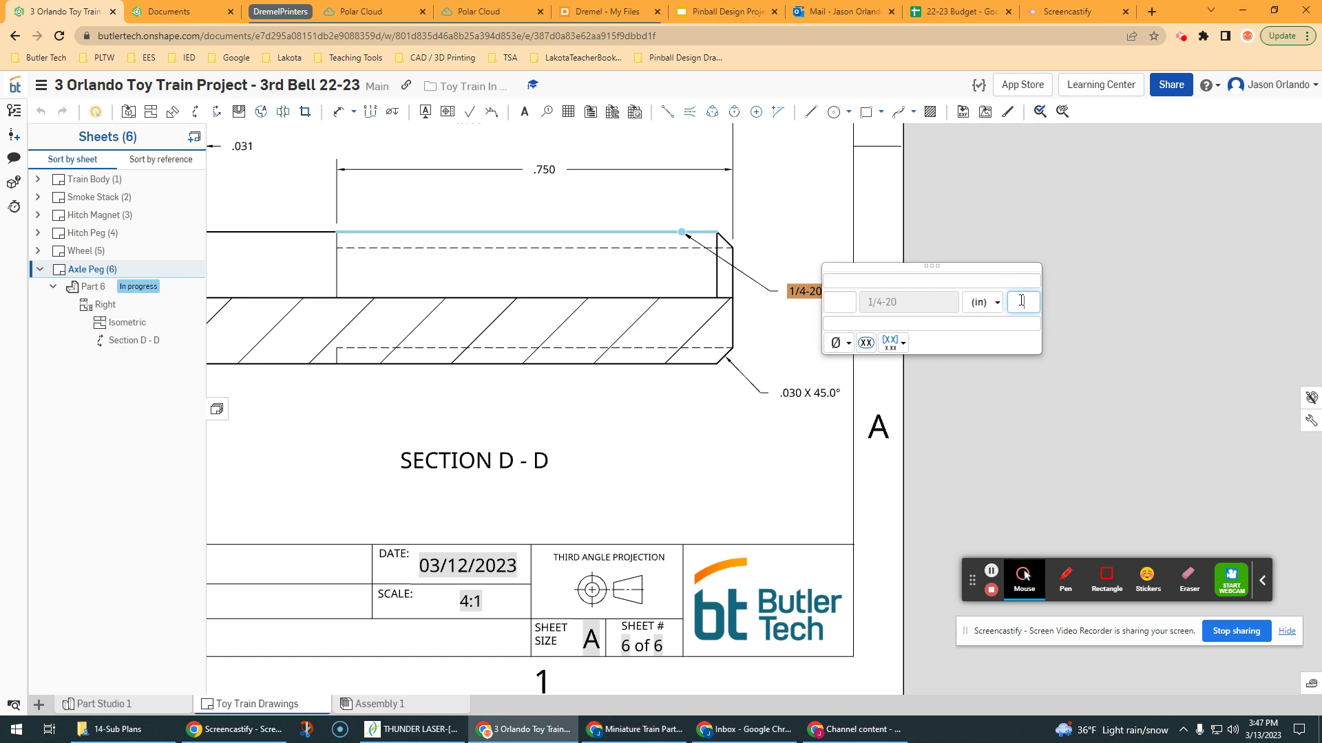
{"action": "type", "text": "UNC"}
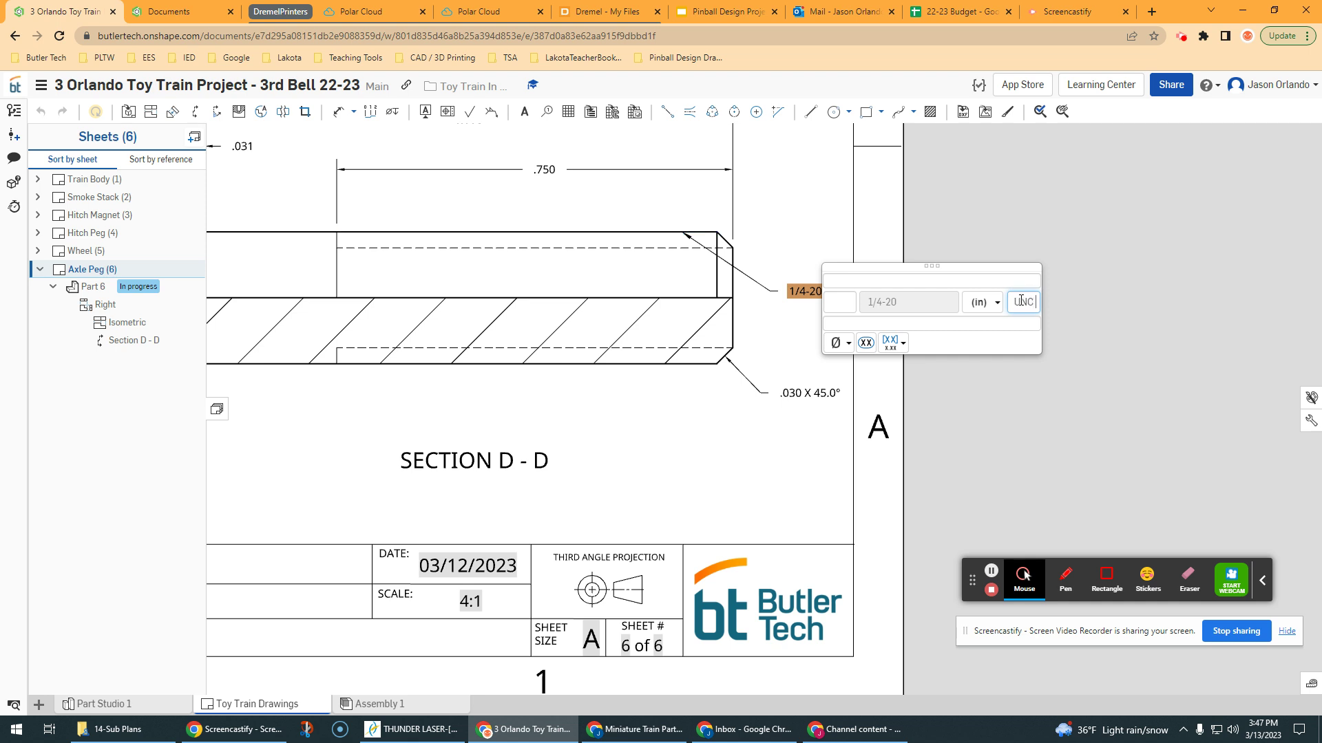
{"action": "type", "text": " x 1.00"}
{"action": "left_click", "coordinate": [996, 325]}
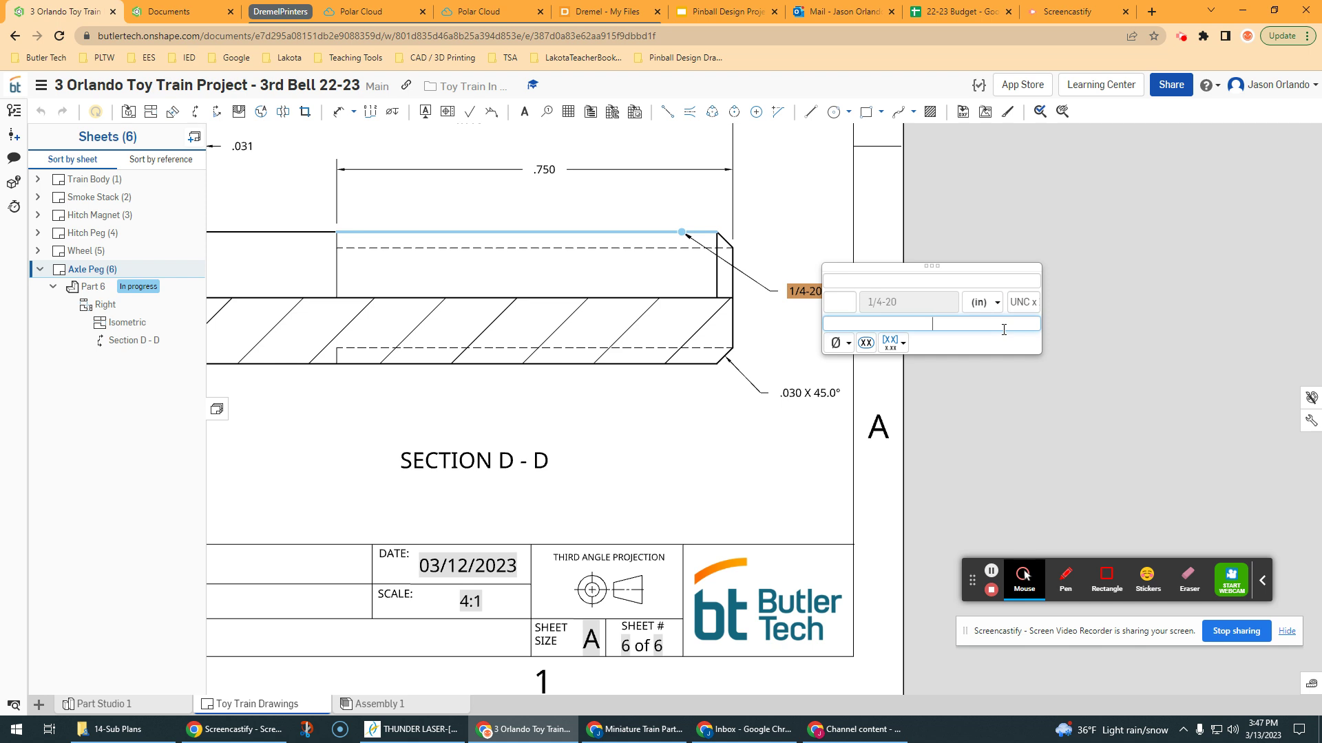
{"action": "type", "text": "1/4\""}
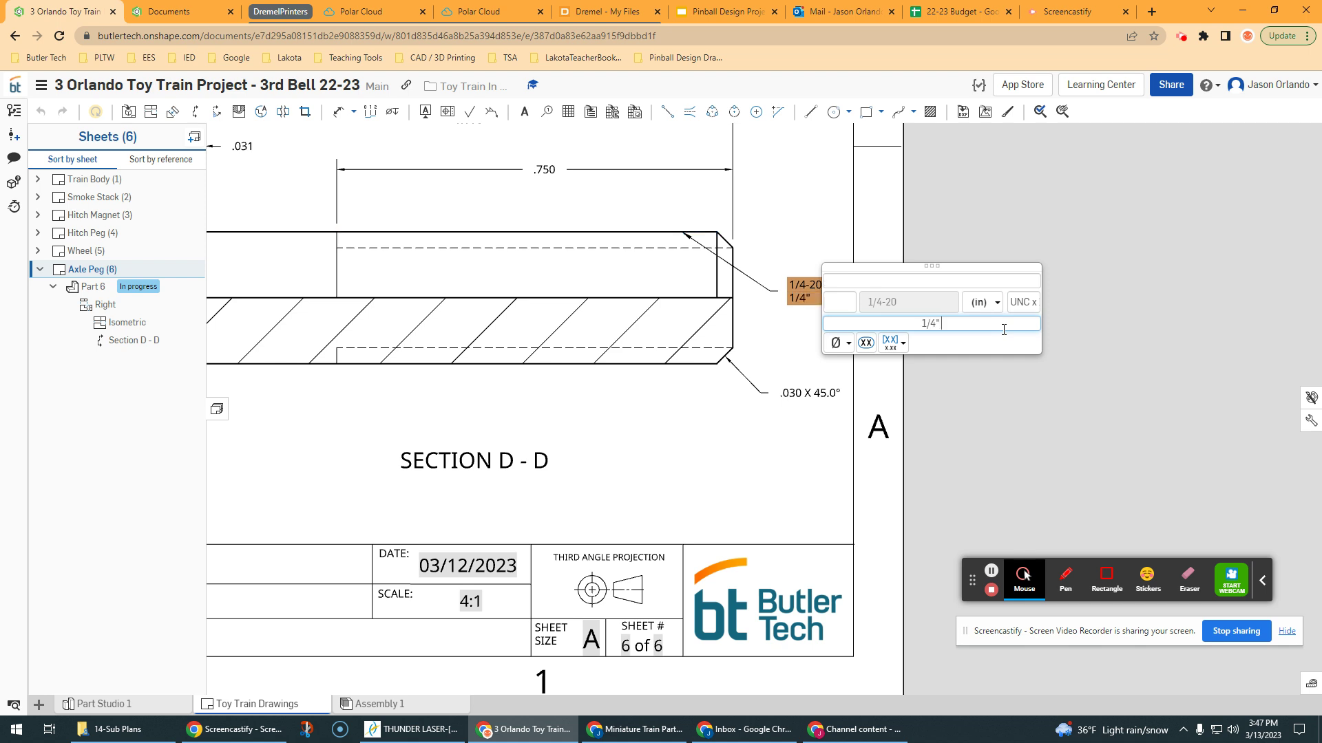
{"action": "type", "text": " Offset"}
{"action": "left_click_drag", "start_coordinate": [935, 267], "coordinate": [1039, 251]}
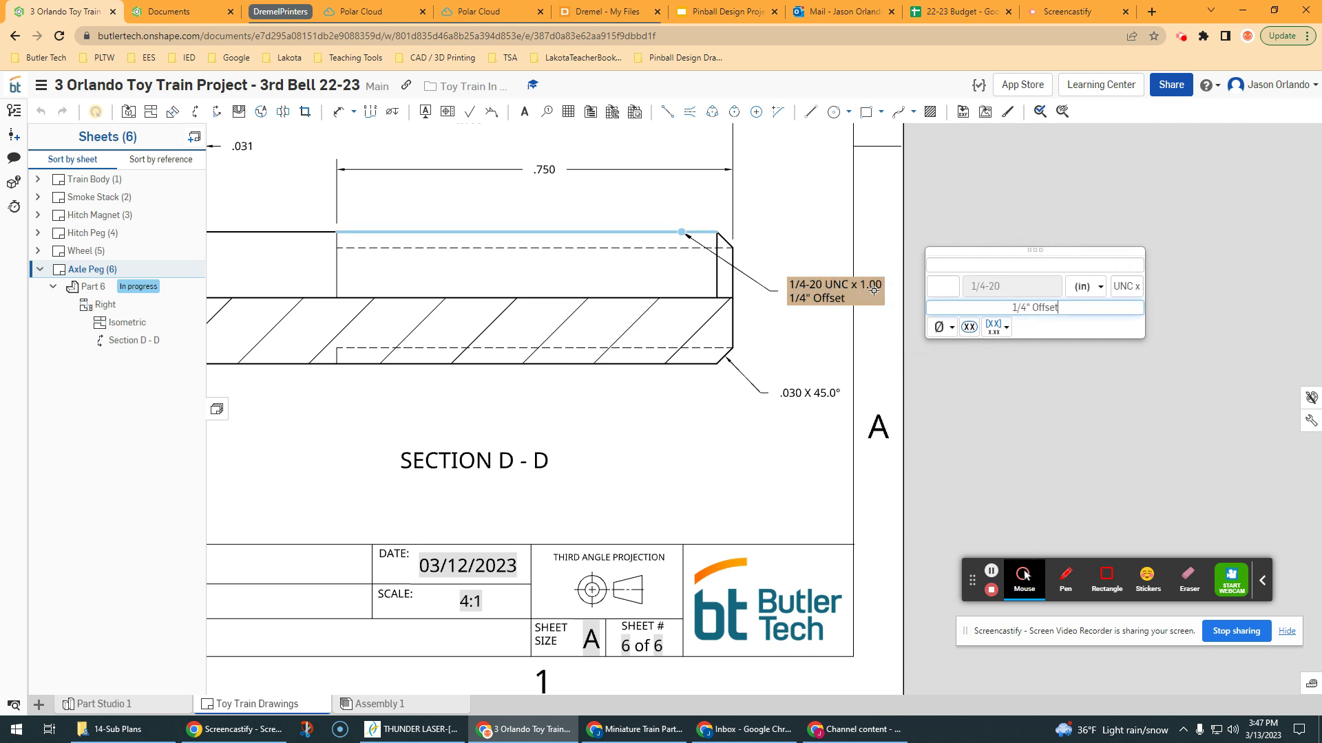
{"action": "left_click", "coordinate": [1051, 208]}
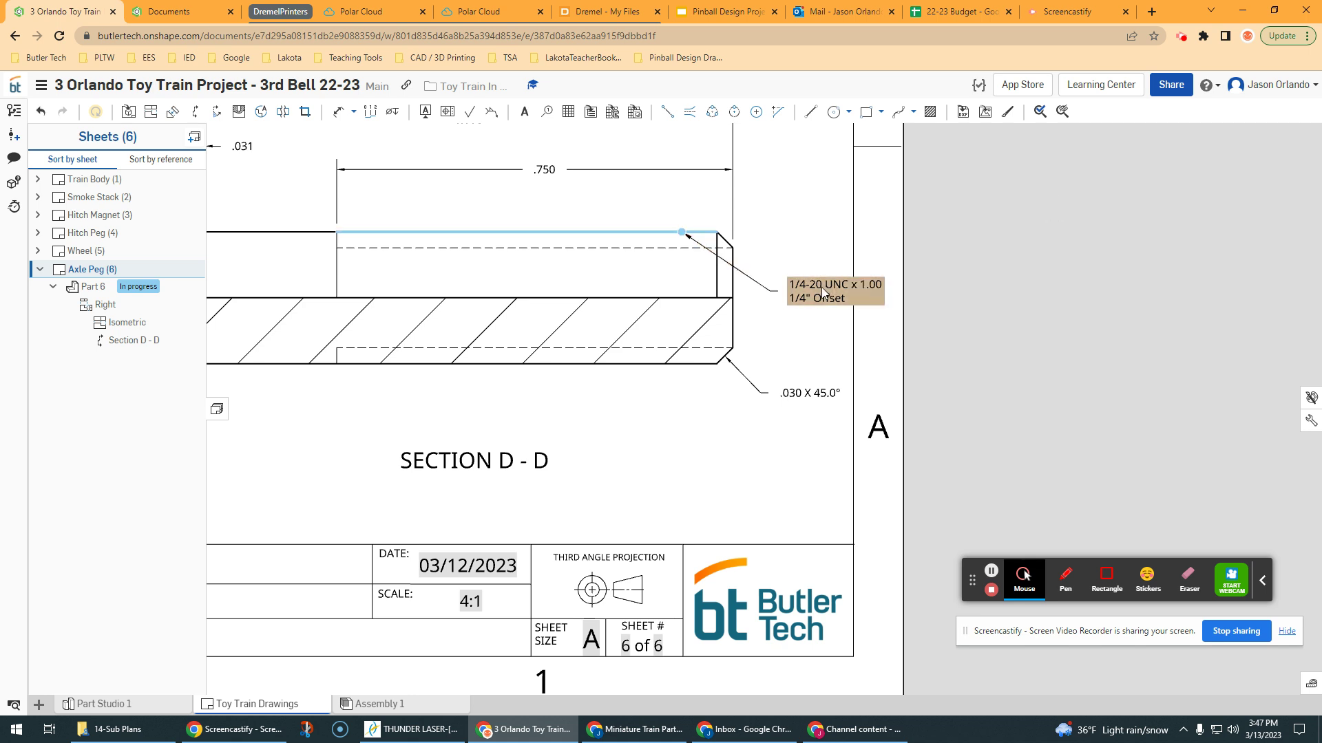
{"action": "left_click", "coordinate": [546, 169]}
{"action": "key", "text": "Delete"}
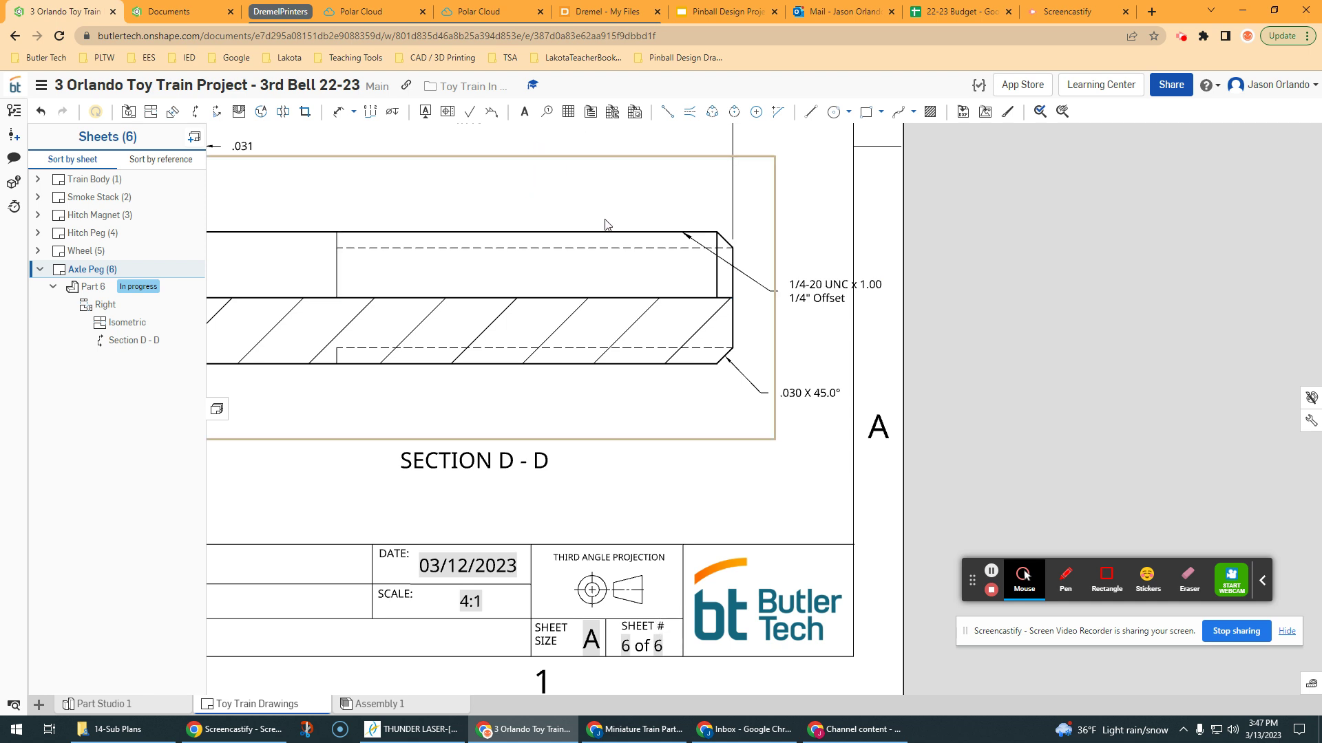
- Shift the head view and Section D-D view further left on the sheet
{"action": "scroll", "coordinate": [606, 224], "scroll_direction": "down", "scroll_amount": 5}
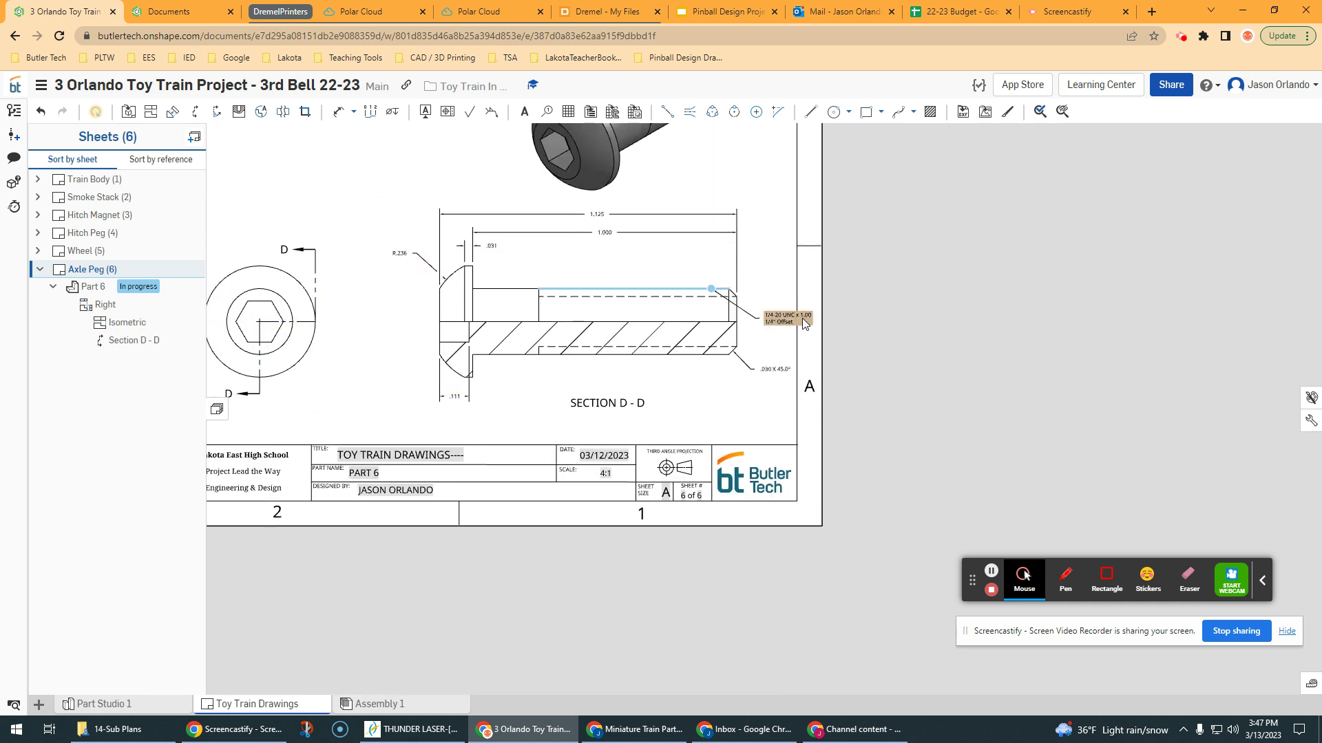
{"action": "scroll", "coordinate": [772, 349], "scroll_direction": "down", "scroll_amount": 2}
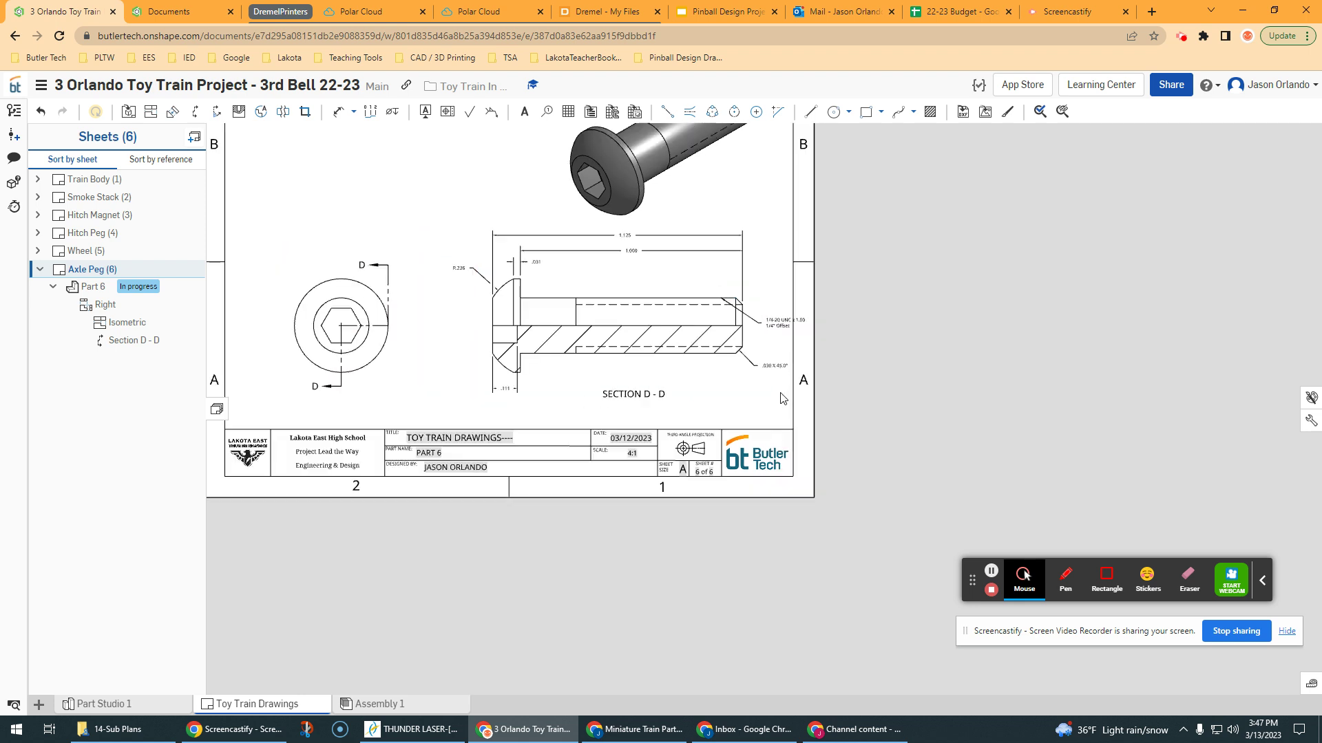
{"action": "scroll", "coordinate": [788, 403], "scroll_direction": "up", "scroll_amount": 3}
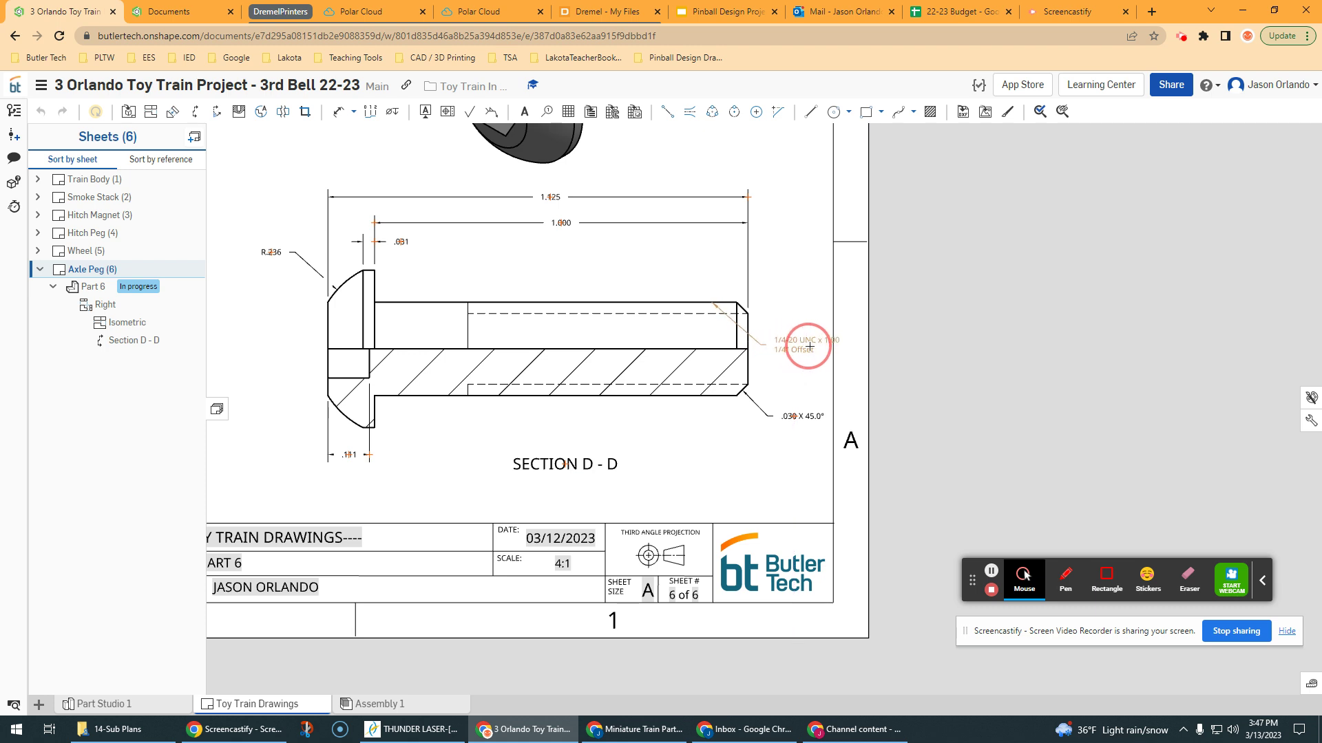
{"action": "left_click", "coordinate": [808, 346]}
{"action": "scroll", "coordinate": [628, 365], "scroll_direction": "down", "scroll_amount": 2}
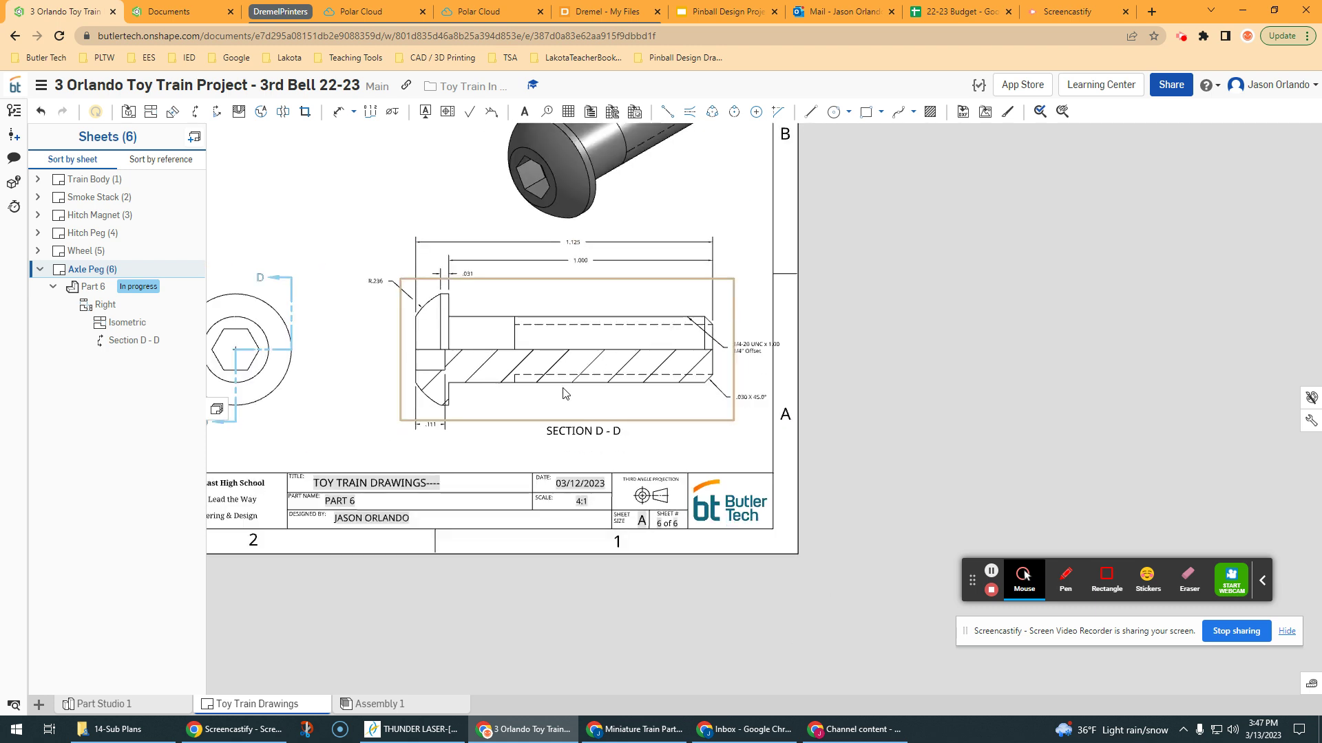
{"action": "scroll", "coordinate": [563, 393], "scroll_direction": "down", "scroll_amount": 2}
{"action": "left_click", "coordinate": [508, 434]}
{"action": "scroll", "coordinate": [383, 325], "scroll_direction": "up", "scroll_amount": 1}
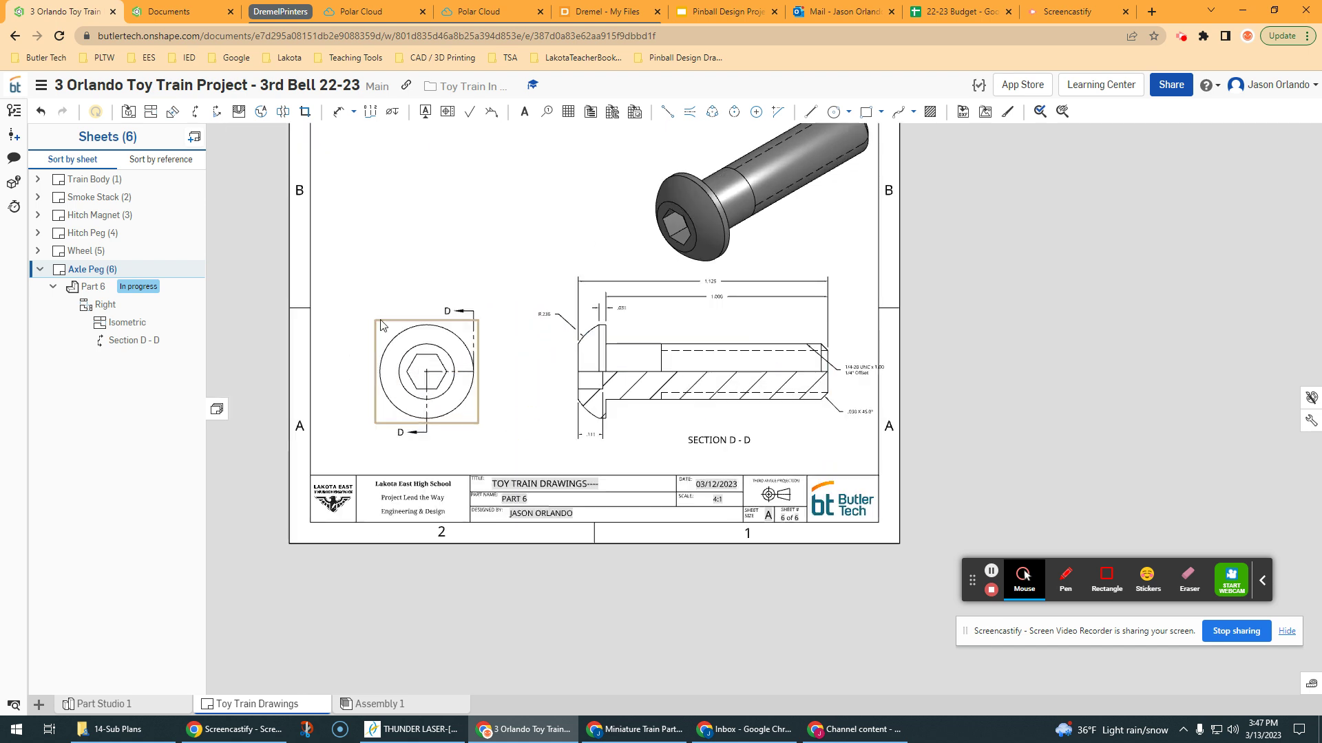
{"action": "left_click_drag", "start_coordinate": [382, 325], "coordinate": [366, 326]}
{"action": "left_click", "coordinate": [567, 359]}
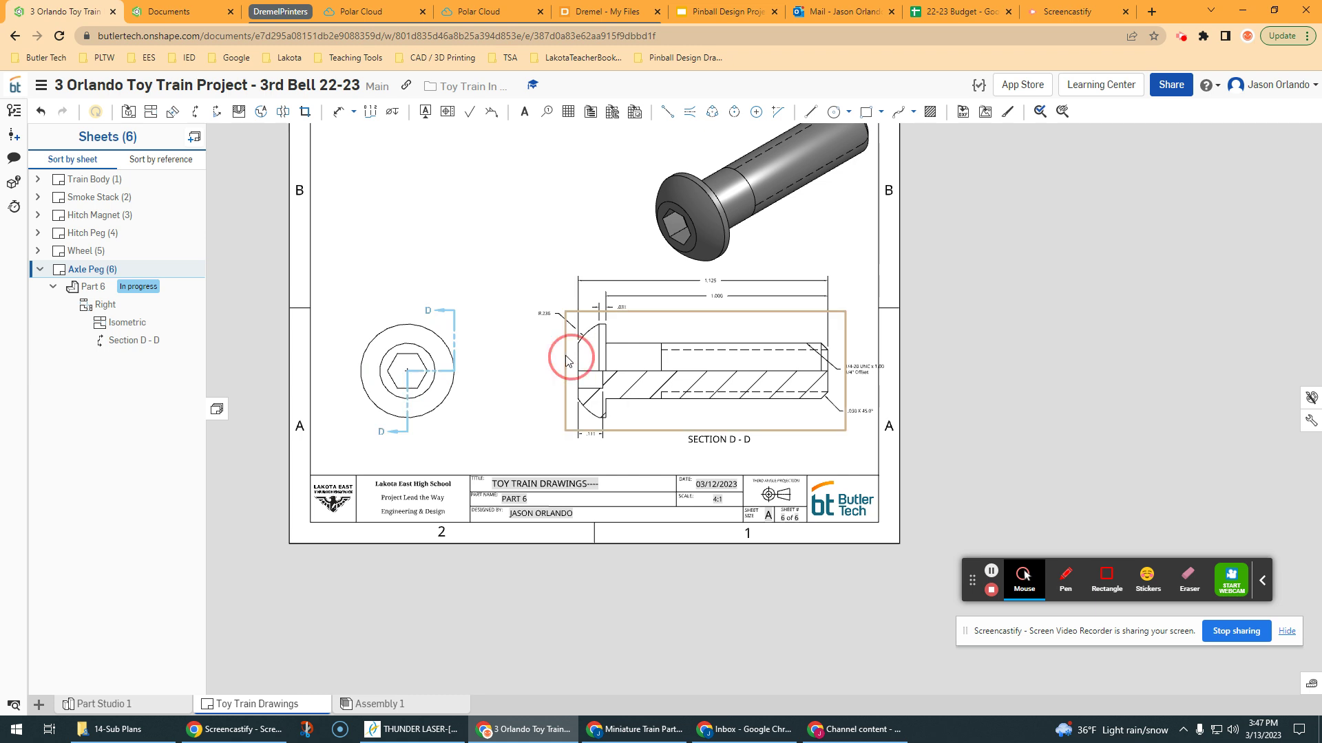
{"action": "left_click_drag", "start_coordinate": [567, 359], "coordinate": [541, 359]}
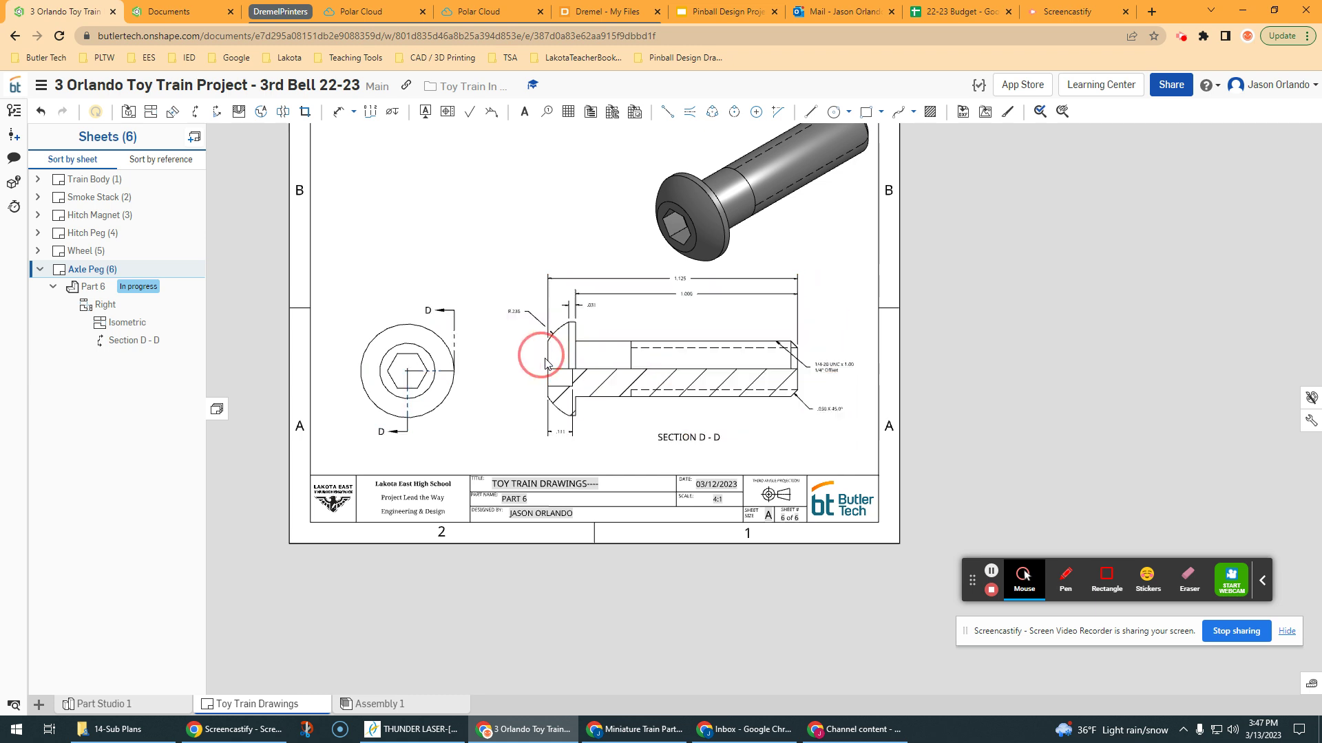
- Lower the .031 and 1.000 dimensions closer to the section
{"action": "scroll", "coordinate": [677, 446], "scroll_direction": "down", "scroll_amount": 1}
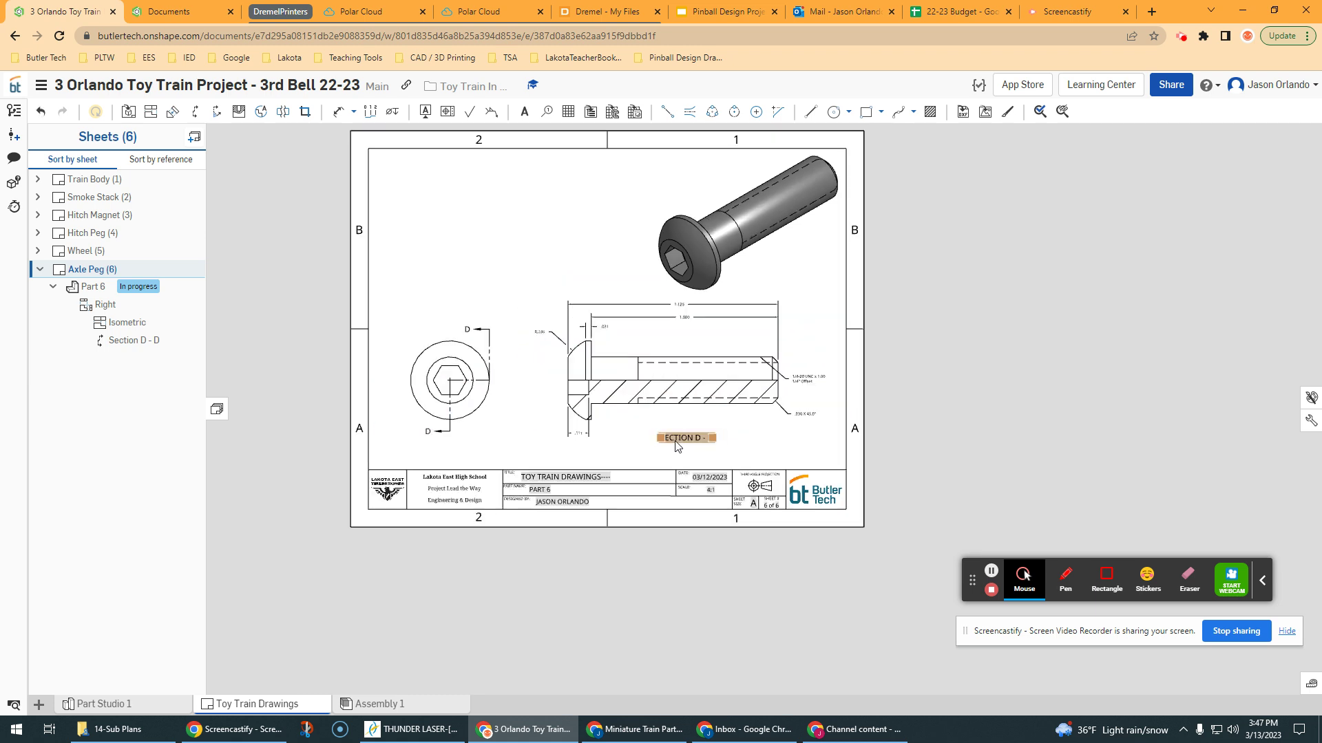
{"action": "scroll", "coordinate": [614, 318], "scroll_direction": "up", "scroll_amount": 2}
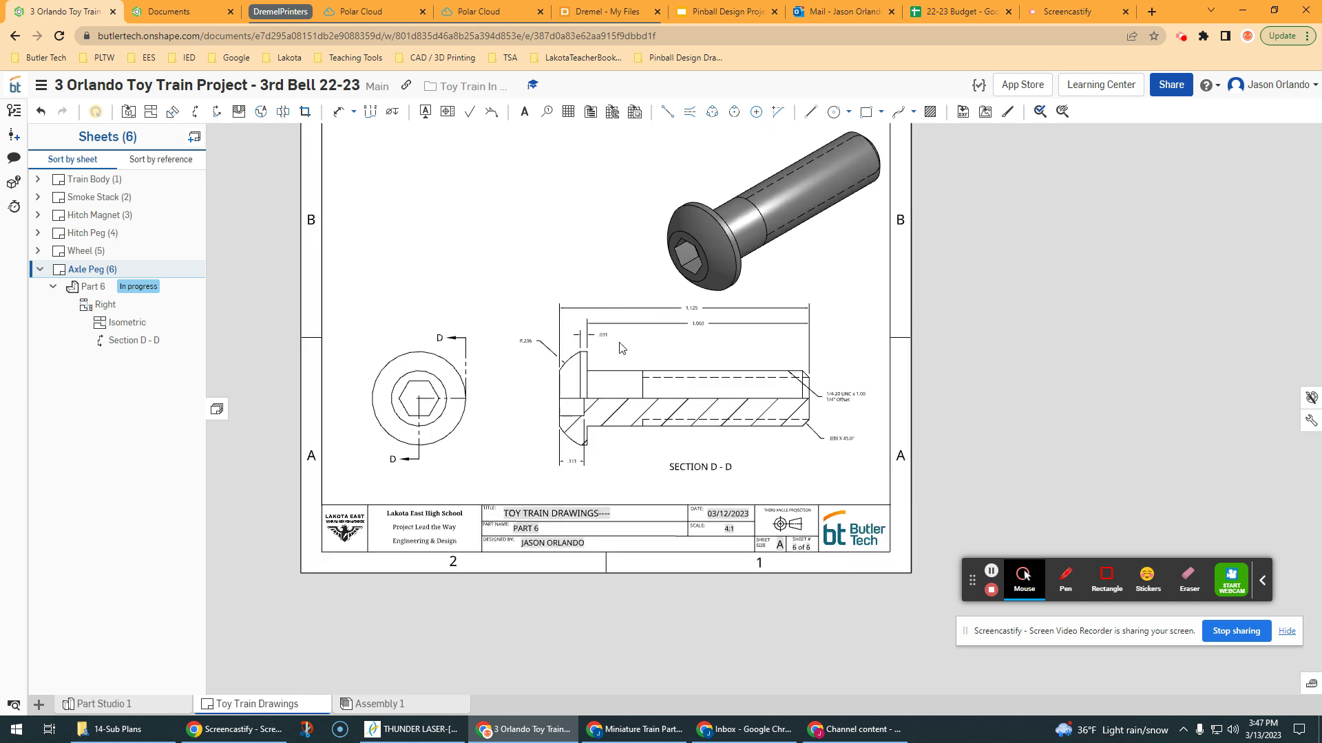
{"action": "left_click_drag", "start_coordinate": [596, 336], "coordinate": [597, 347]}
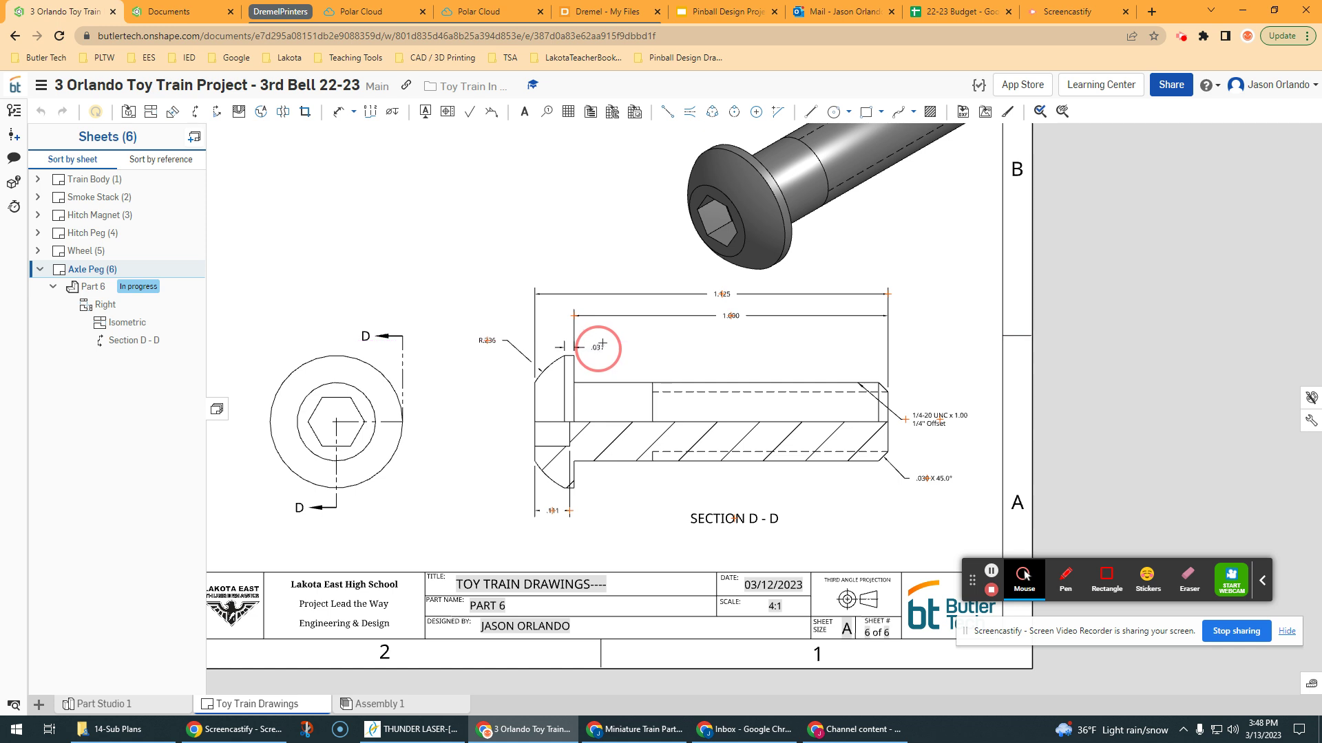
{"action": "left_click", "coordinate": [734, 318]}
{"action": "mouse_move", "coordinate": [734, 318]}
{"action": "left_mouse_down"}
{"action": "mouse_move", "coordinate": [734, 337]}
{"action": "mouse_move", "coordinate": [708, 295]}
{"action": "mouse_move", "coordinate": [707, 311]}
{"action": "left_mouse_up"}
{"action": "scroll", "coordinate": [706, 311], "scroll_direction": "down", "scroll_amount": 1}
{"action": "scroll", "coordinate": [669, 301], "scroll_direction": "down", "scroll_amount": 1}
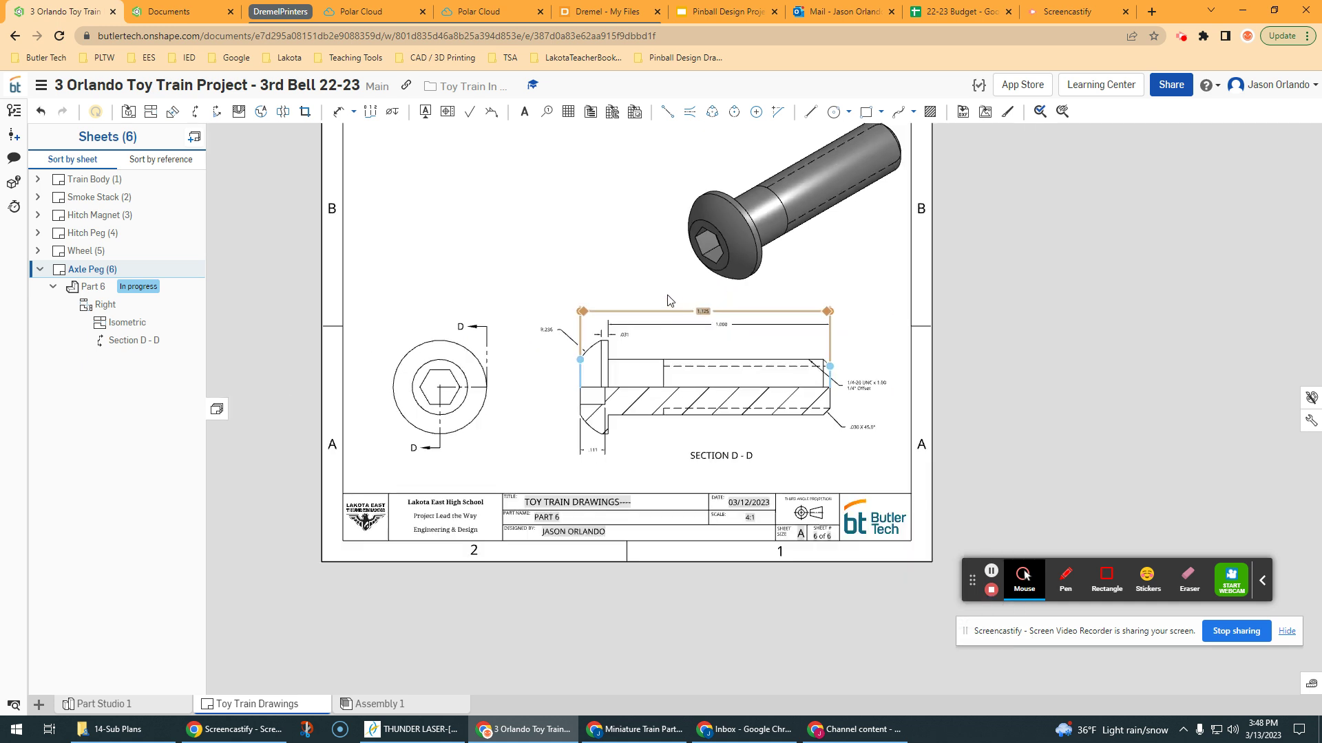
{"action": "left_click", "coordinate": [606, 248]}
{"action": "middle_click_drag", "start_coordinate": [608, 280], "coordinate": [608, 286]}
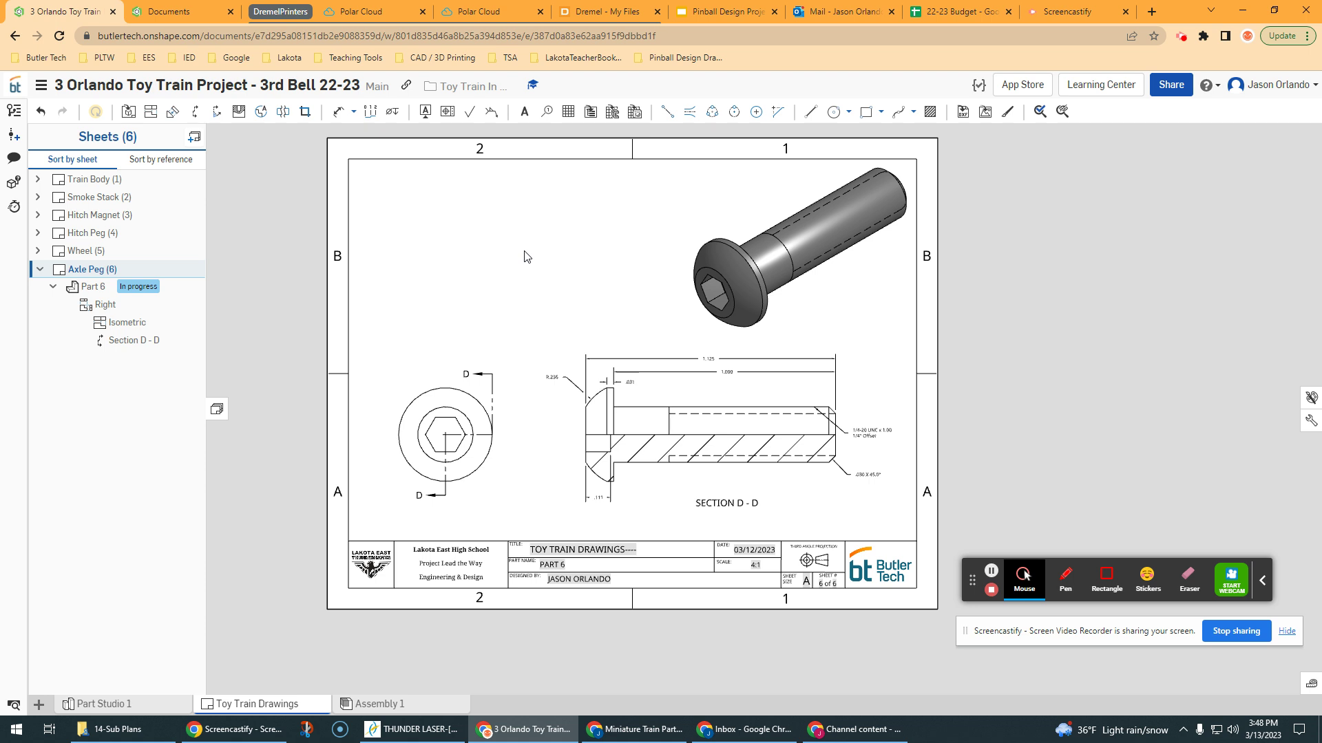
{"action": "scroll", "coordinate": [422, 493], "scroll_direction": "up", "scroll_amount": 4}
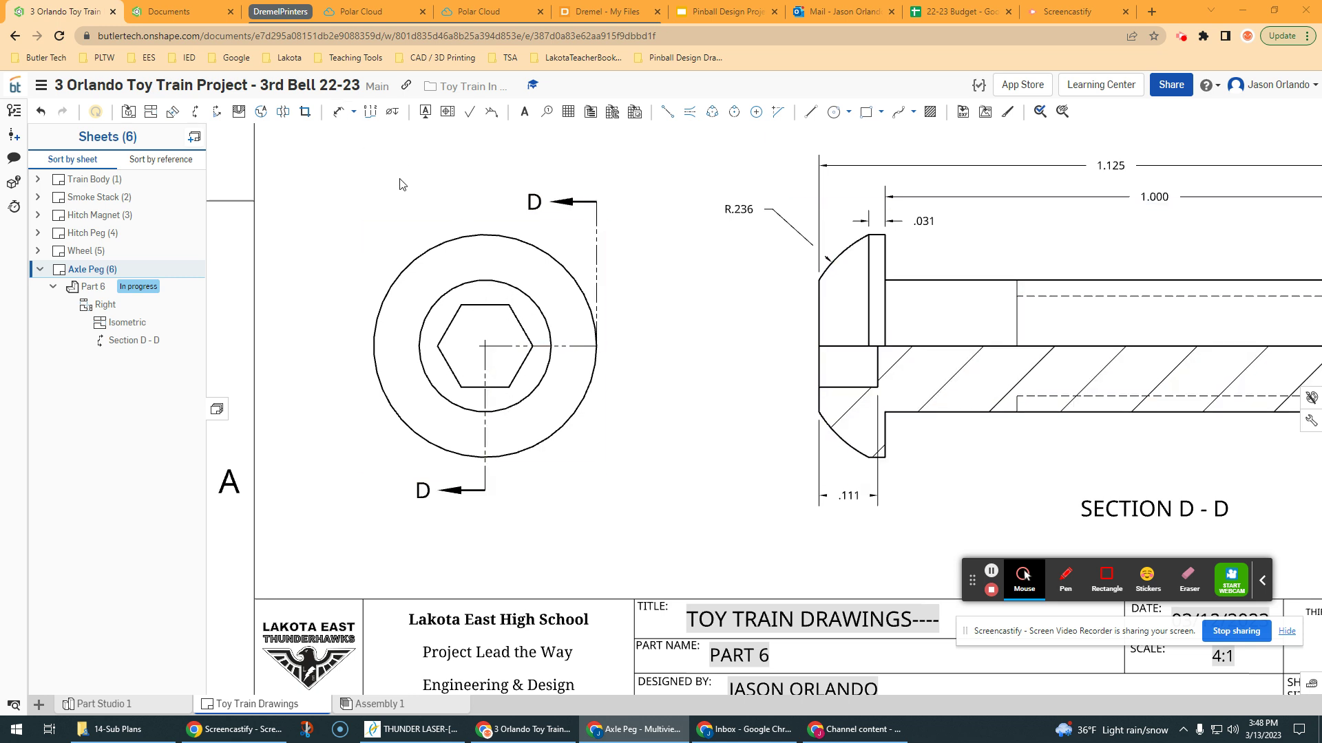
- Dimension the head view's outer and inner circles as Ø.422 and Ø.250
{"action": "left_click", "coordinate": [338, 111]}
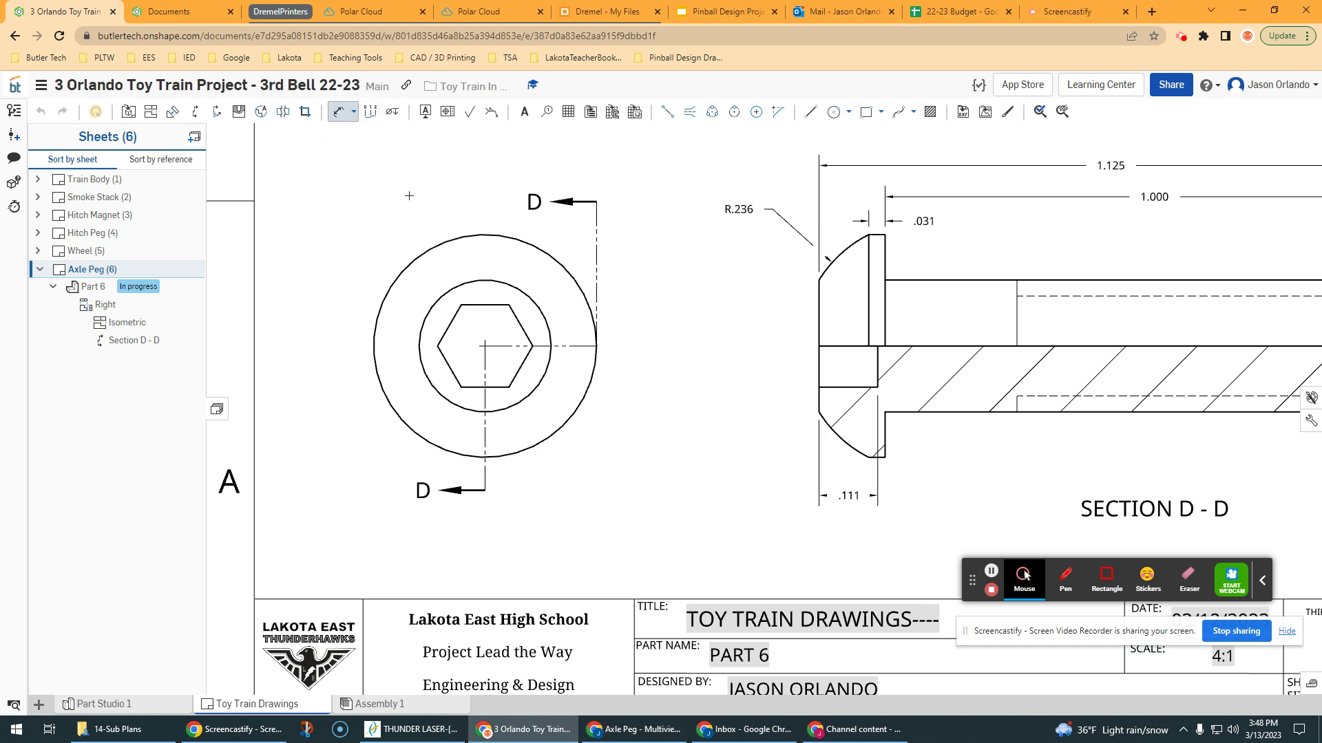
{"action": "left_click", "coordinate": [434, 245]}
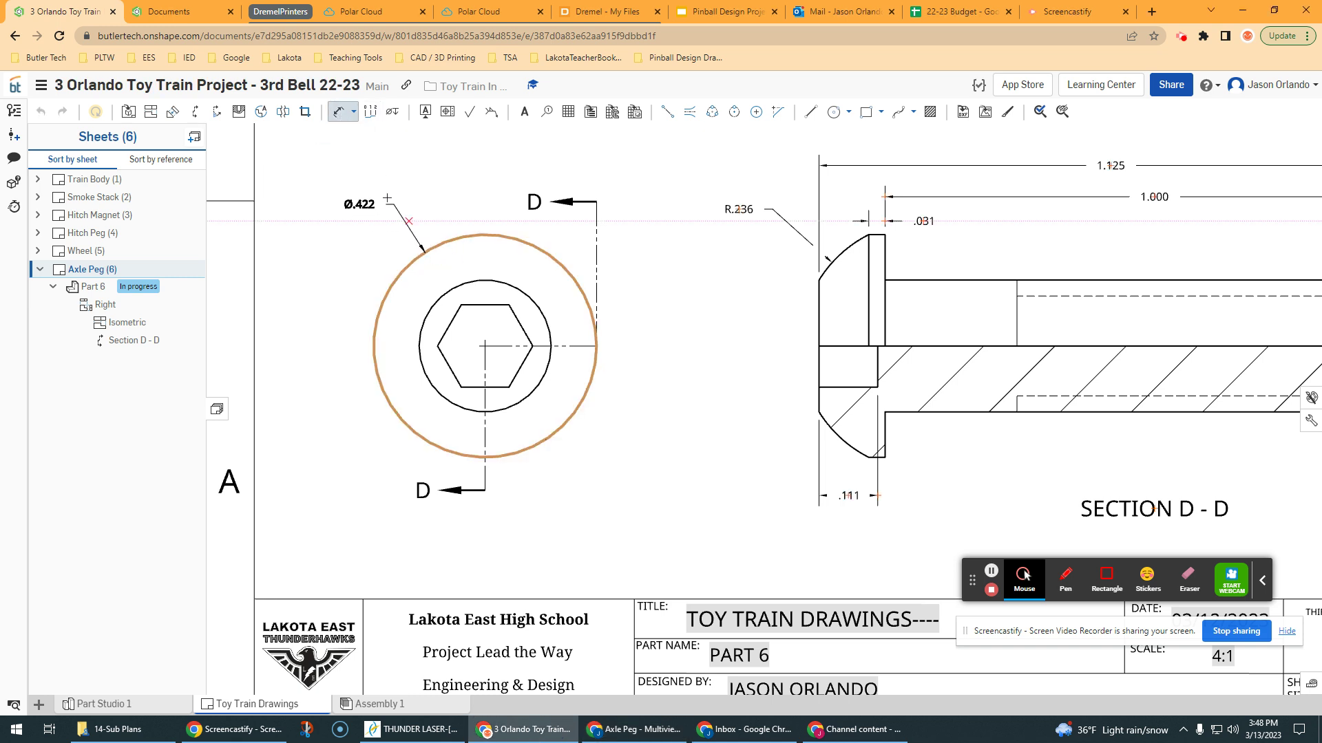
{"action": "left_click", "coordinate": [387, 208]}
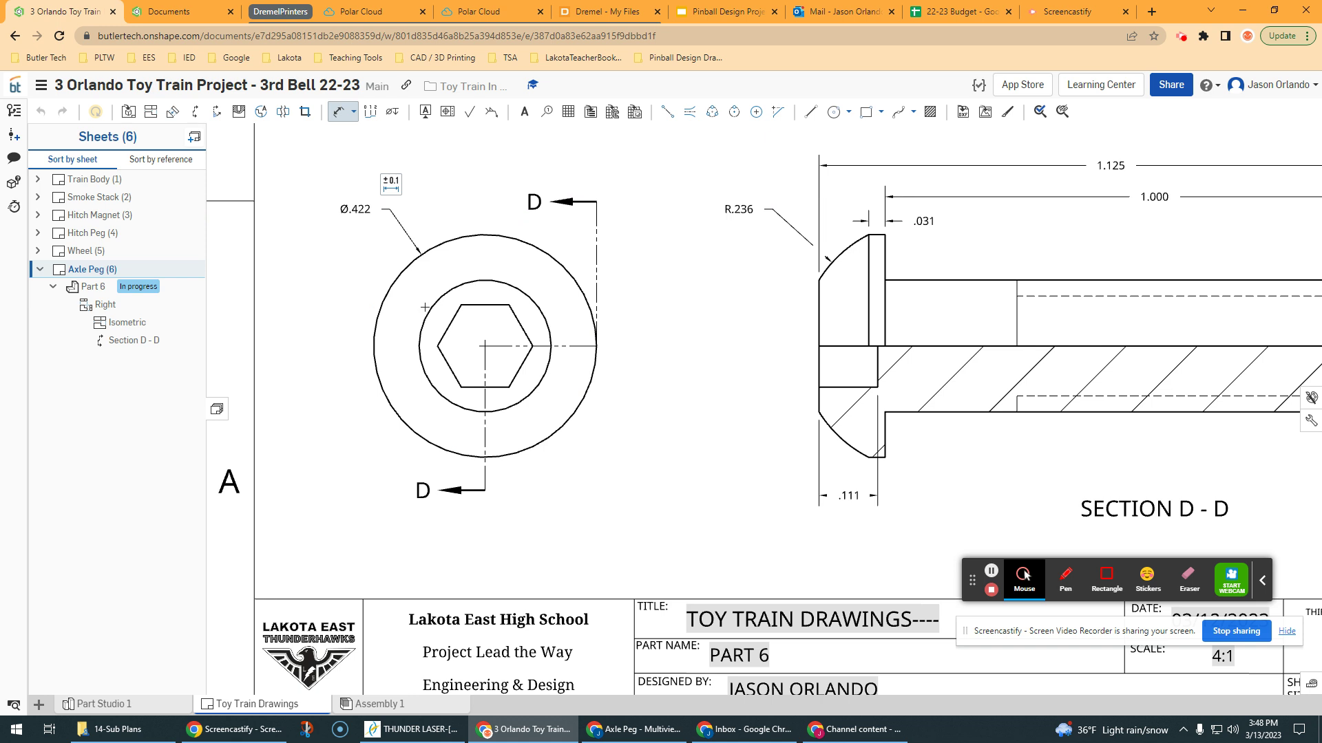
{"action": "left_click", "coordinate": [427, 311]}
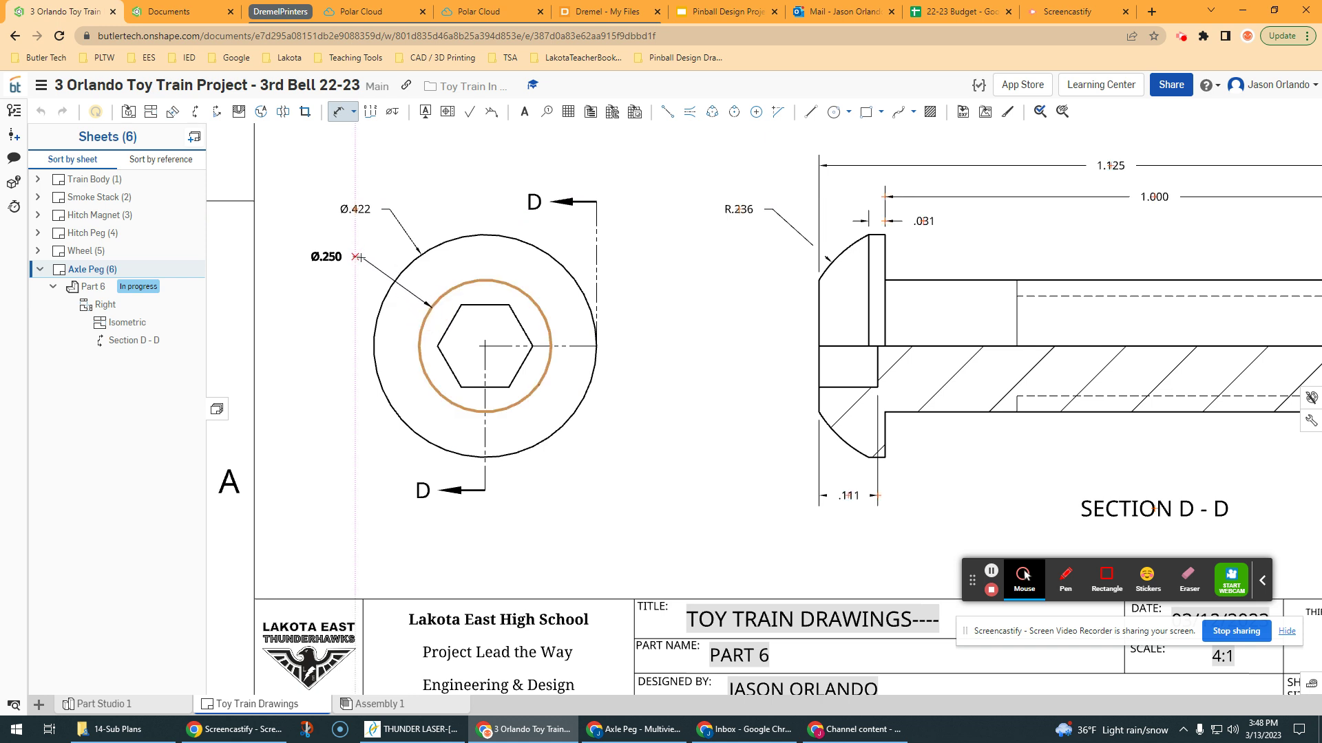
{"action": "left_click", "coordinate": [358, 259]}
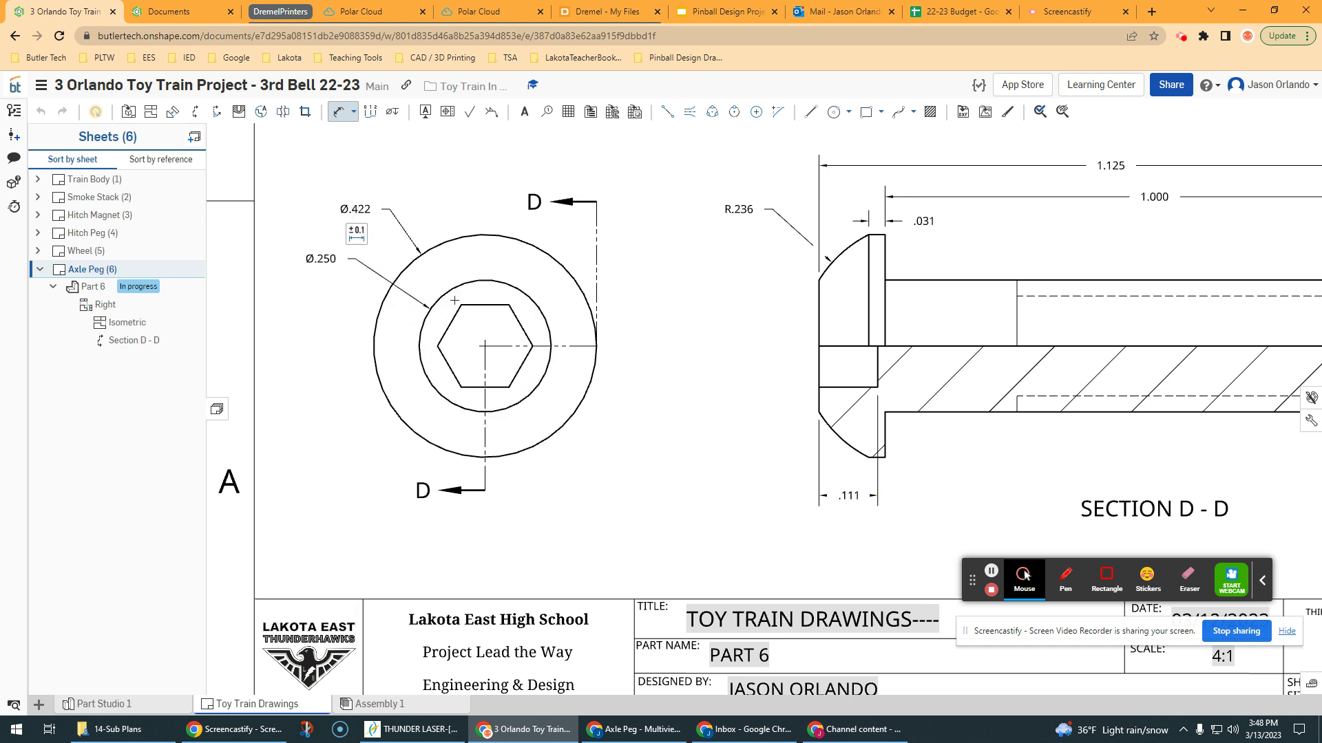
- Add the .156 across-flats hexagon width and move both diameter labels upward
{"action": "left_click", "coordinate": [475, 305]}
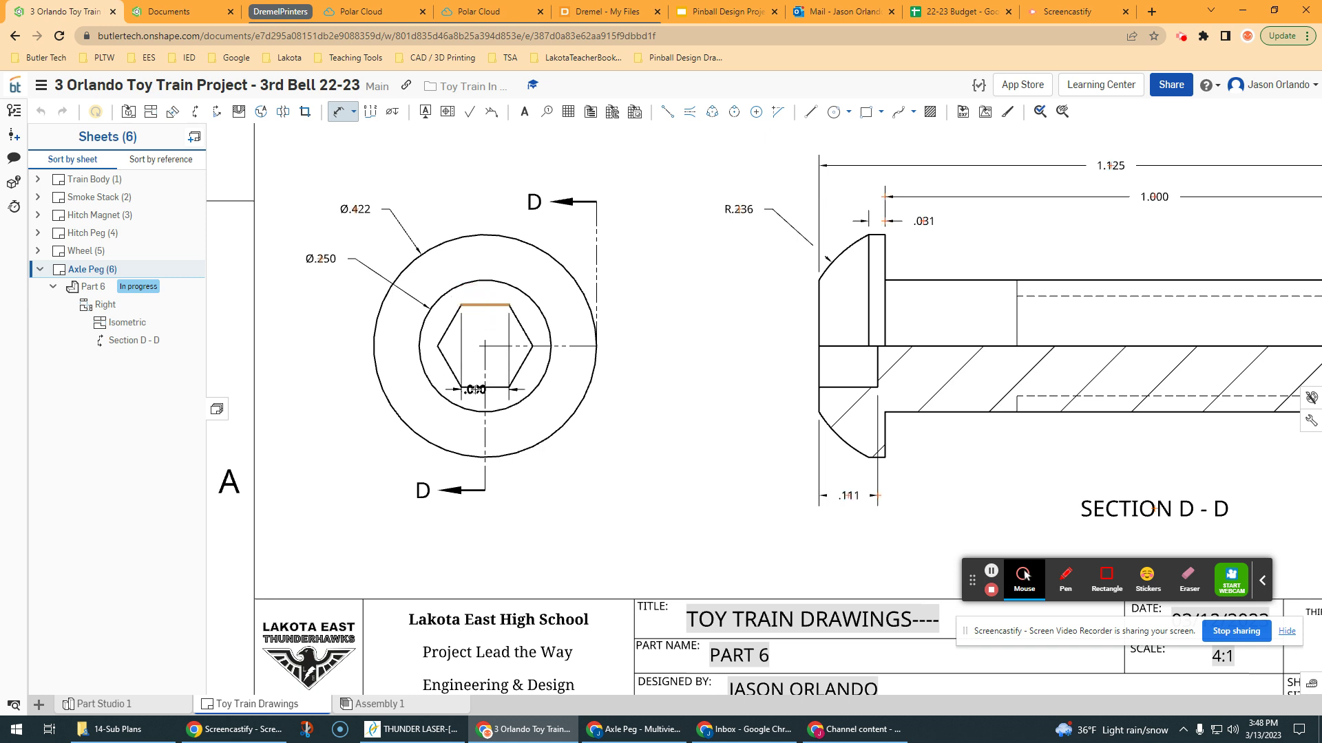
{"action": "left_click", "coordinate": [475, 387]}
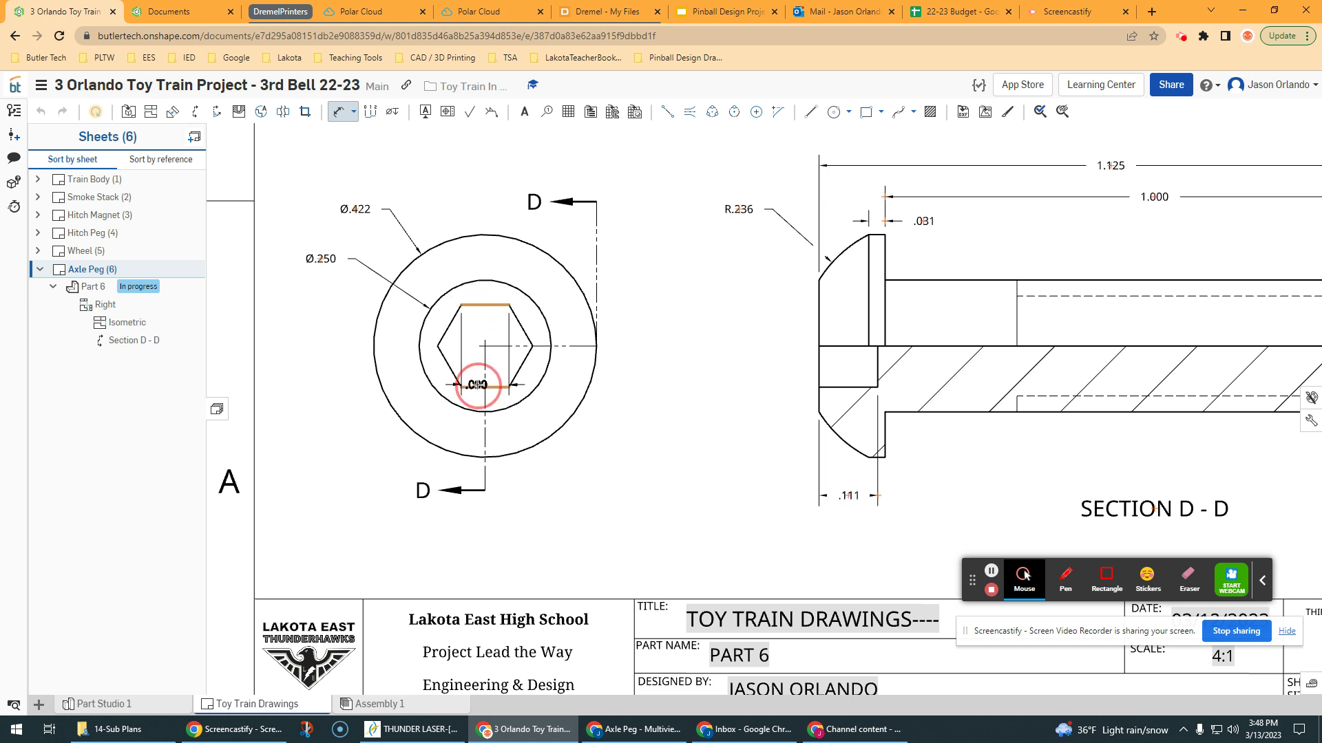
{"action": "left_click", "coordinate": [335, 343]}
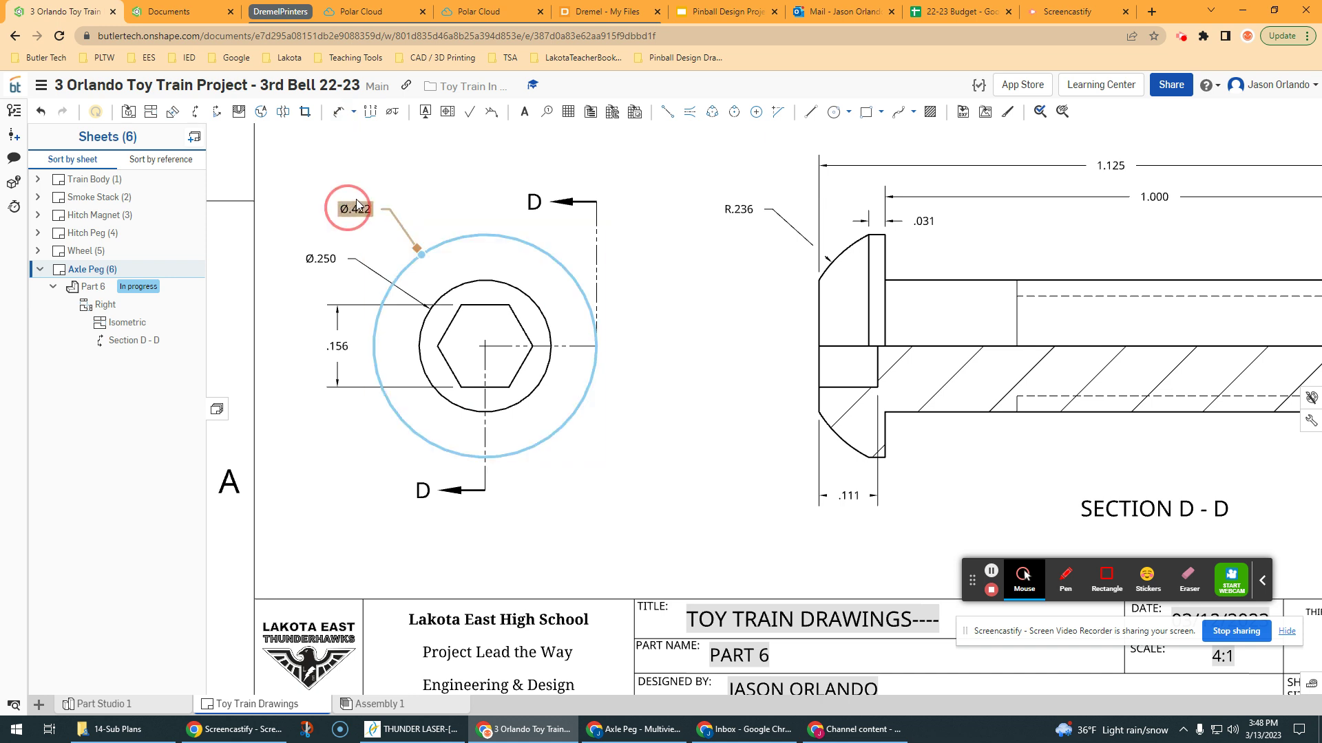
{"action": "left_click_drag", "start_coordinate": [348, 208], "coordinate": [355, 165]}
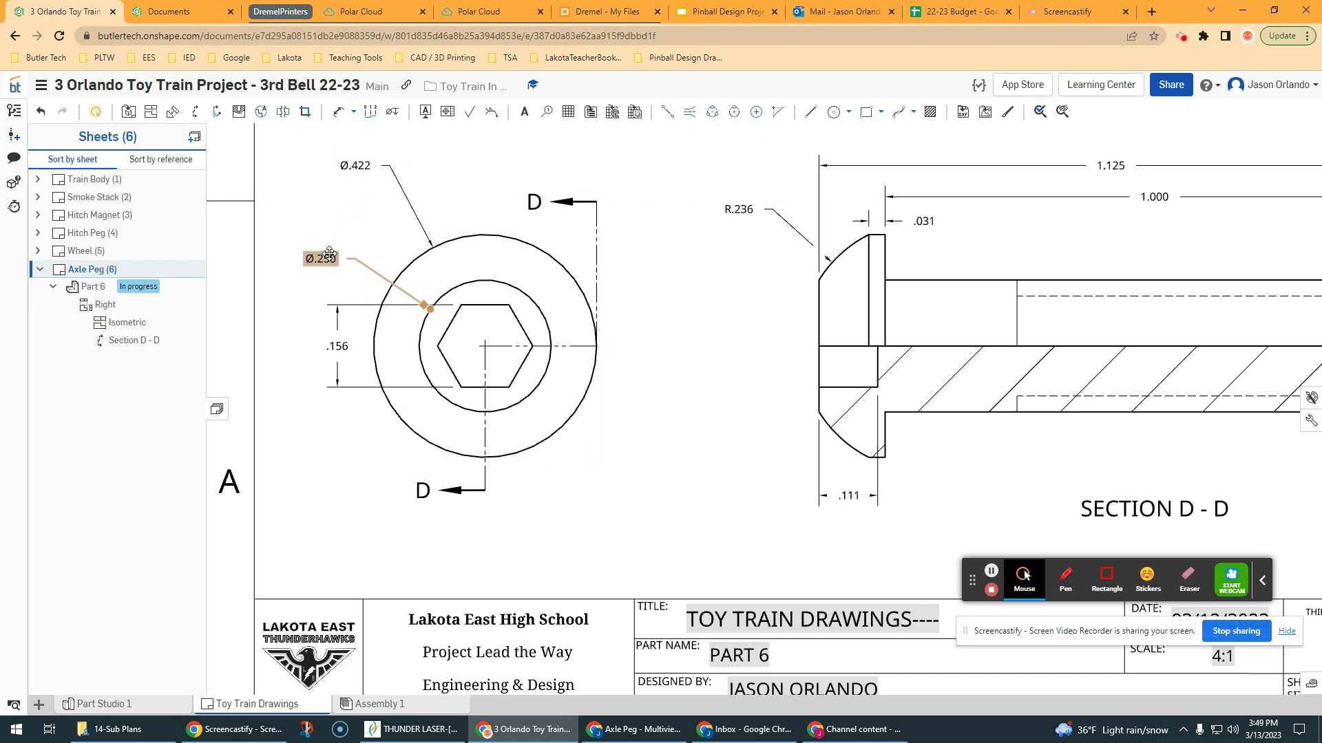
{"action": "left_click_drag", "start_coordinate": [321, 258], "coordinate": [337, 209]}
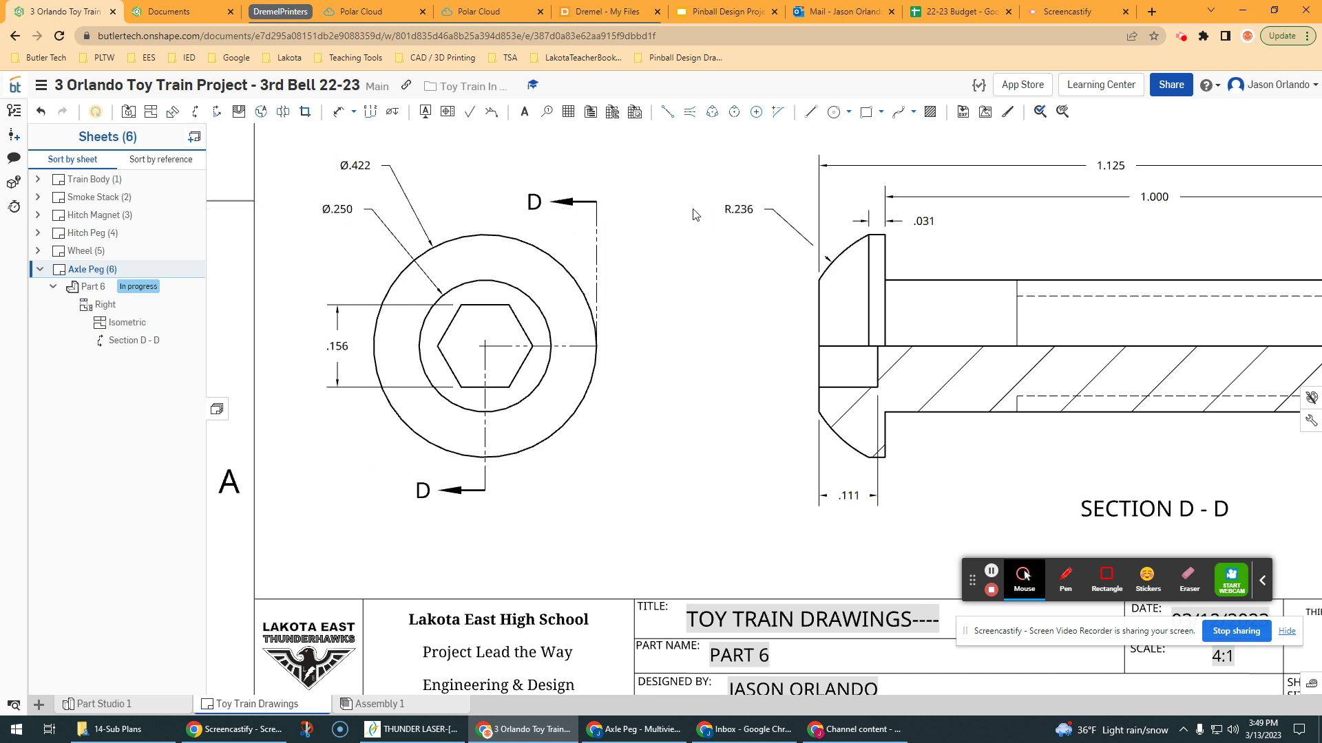
- Place a leader note reading REGULAR / HEXAGON on two lines, pointing at the hexagon edge
{"action": "left_click", "coordinate": [524, 112]}
{"action": "left_click", "coordinate": [521, 367]}
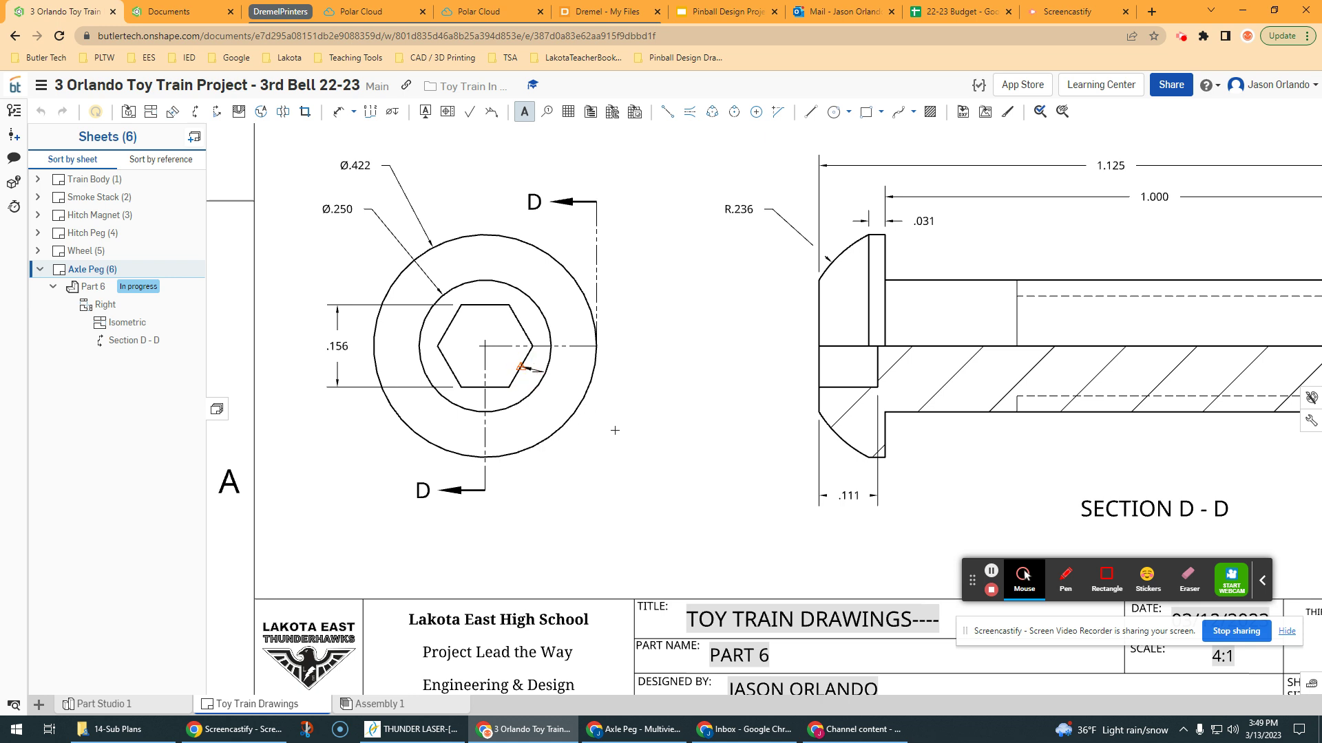
{"action": "left_click", "coordinate": [629, 477]}
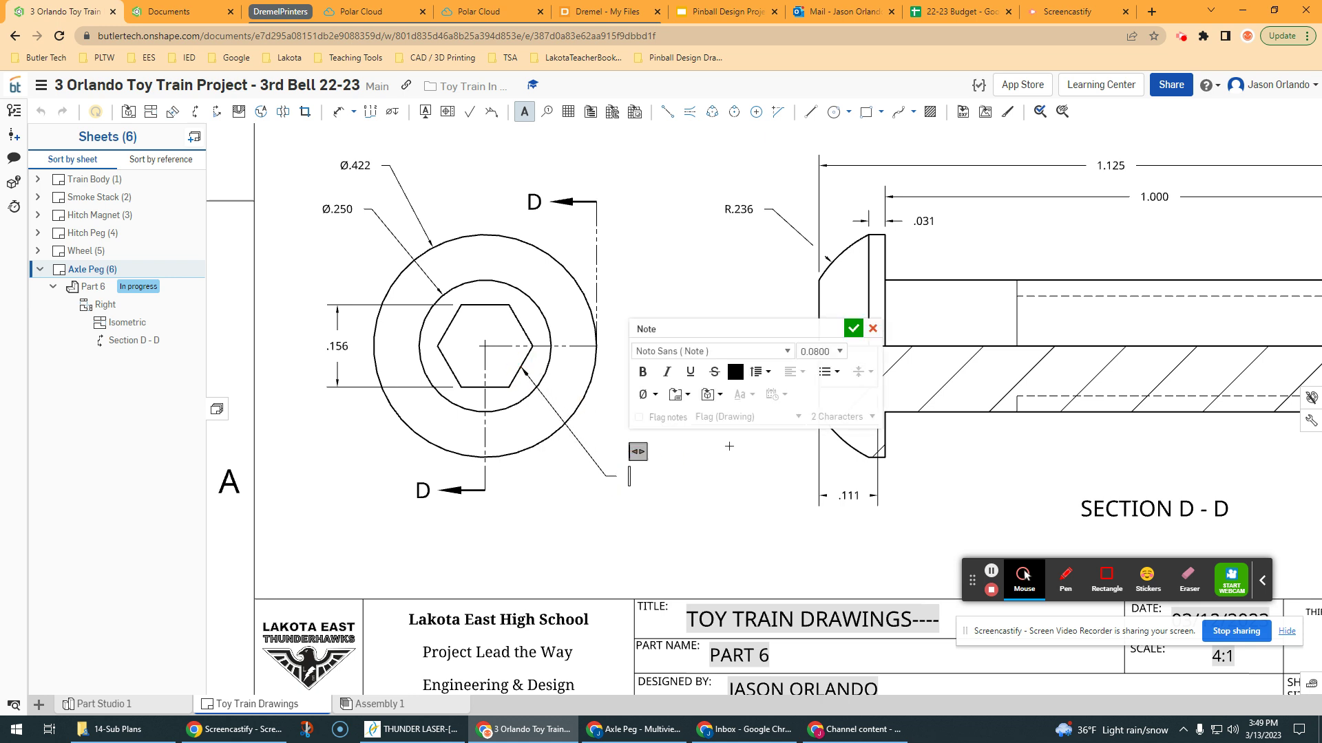
{"action": "type", "text": "REGULAR HEXAGON"}
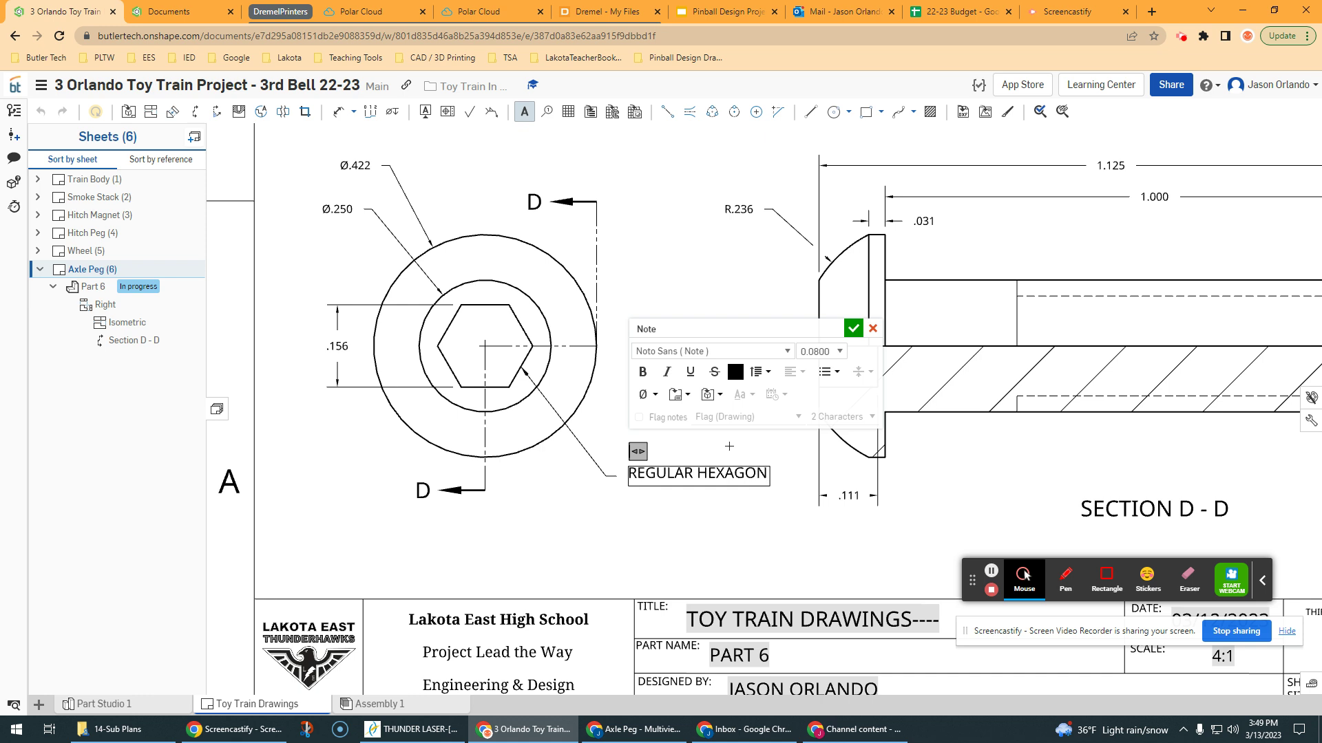
{"action": "left_click", "coordinate": [698, 473]}
{"action": "key", "text": "BackSpace"}
{"action": "key", "text": "Return"}
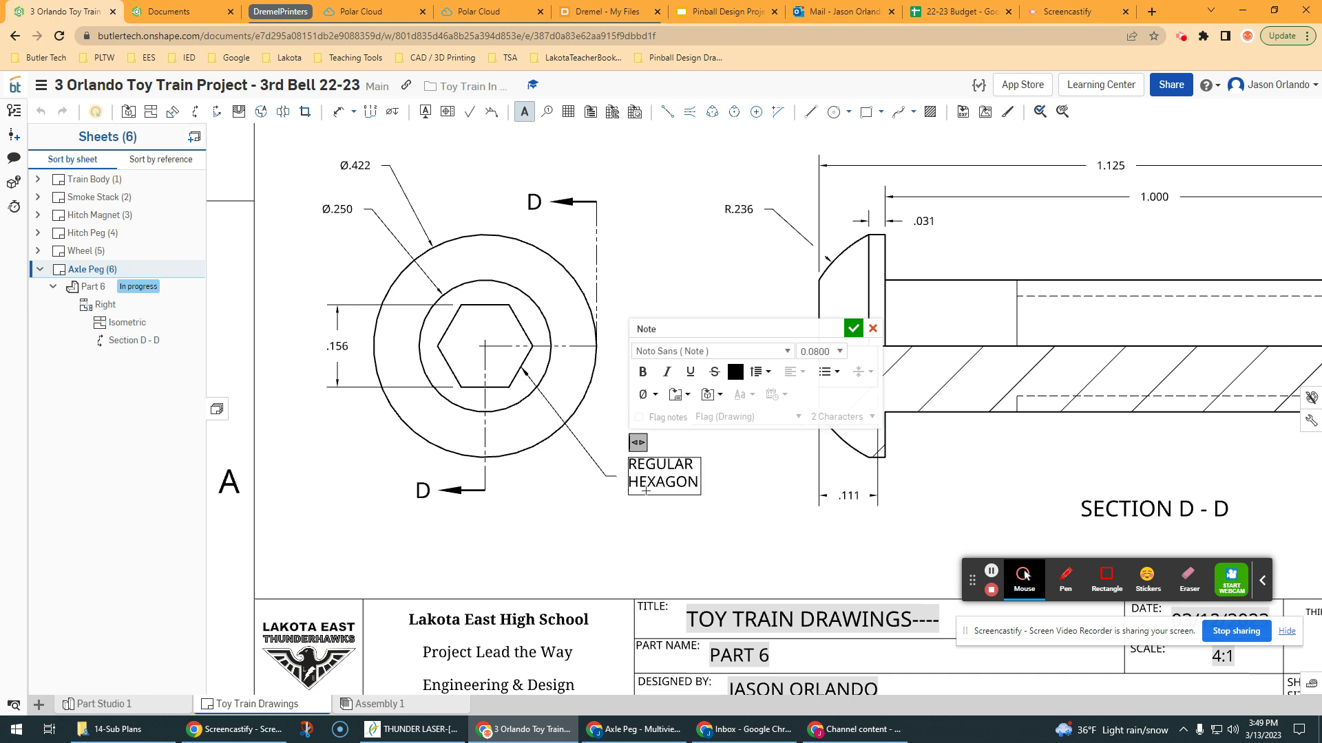
{"action": "left_click", "coordinate": [852, 328]}
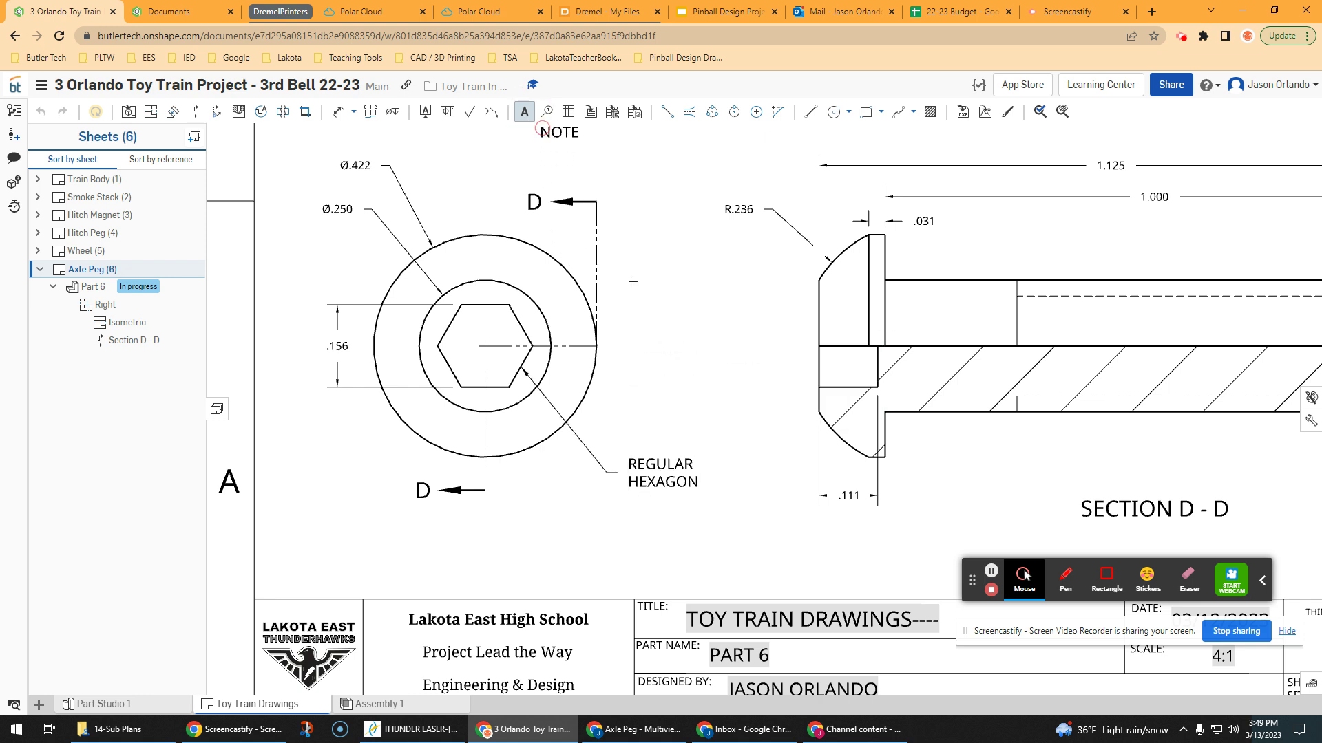
{"action": "key", "text": "Escape"}
{"action": "key", "text": "f"}
{"action": "mouse_move", "coordinate": [671, 298]}
{"action": "right_mouse_down"}
{"action": "mouse_move", "coordinate": [590, 413]}
{"action": "mouse_move", "coordinate": [555, 422]}
{"action": "right_mouse_up"}
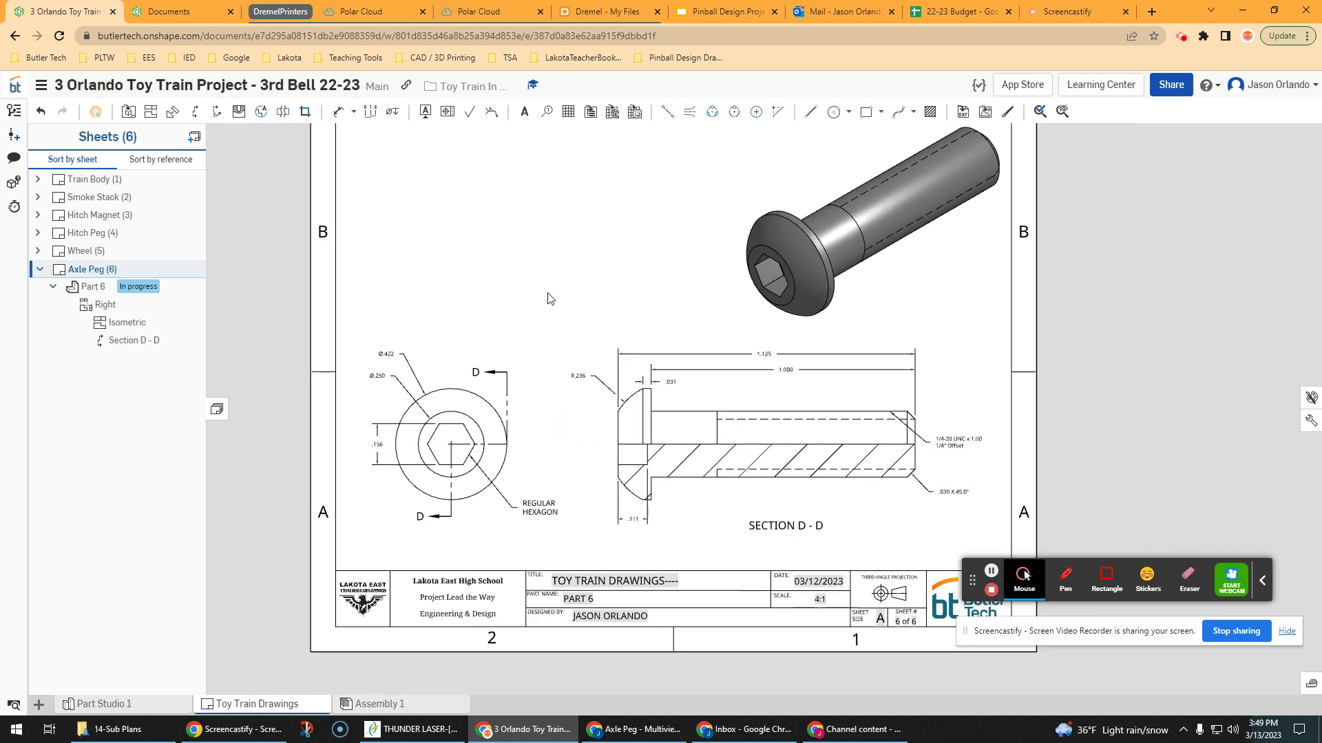
{"action": "right_click_drag", "start_coordinate": [549, 298], "coordinate": [544, 316]}
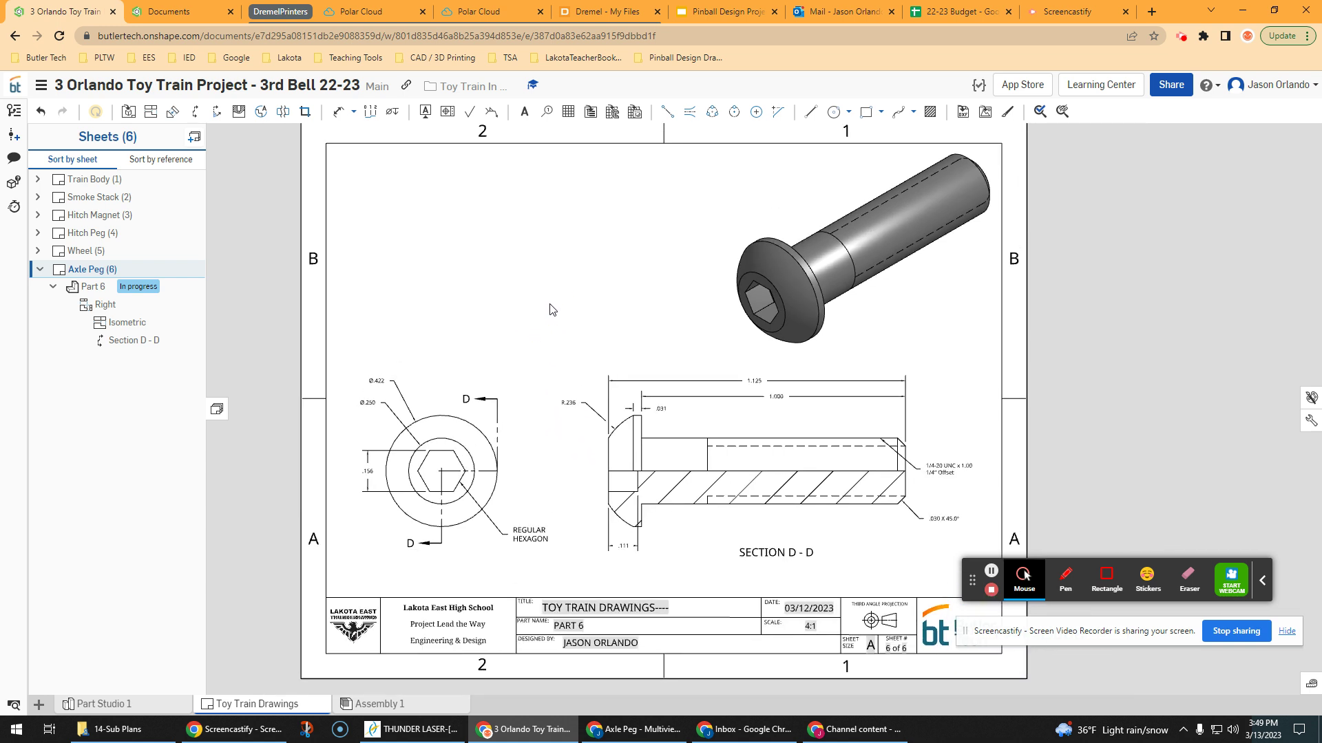